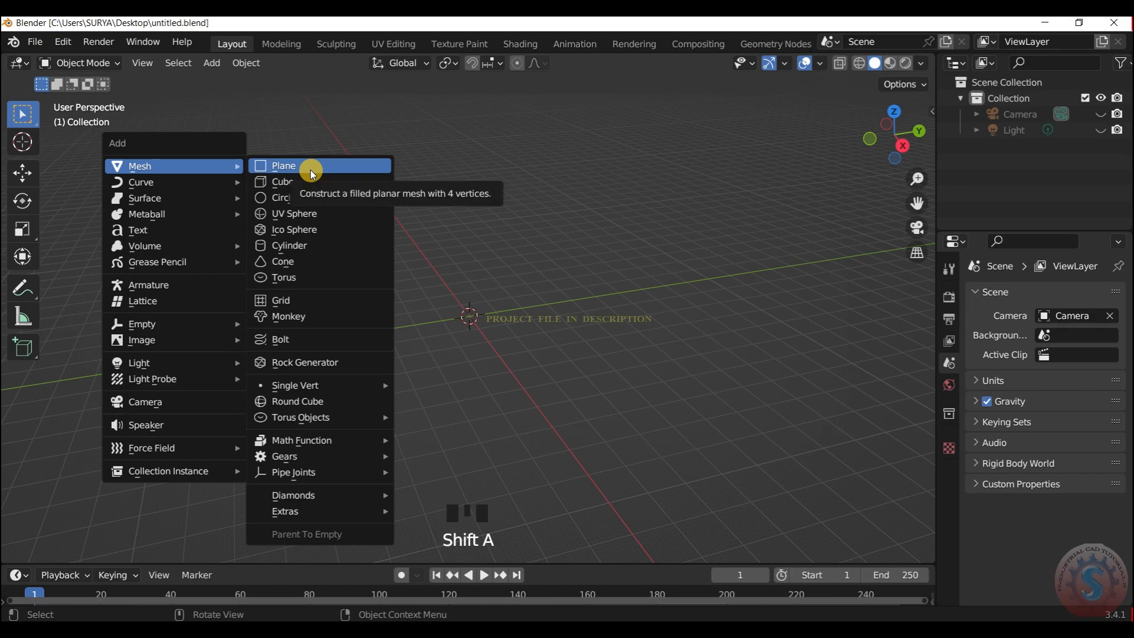
Add a cylinder mesh at the world origin
left_click(303, 246)
scroll(471, 331, "up", 3)
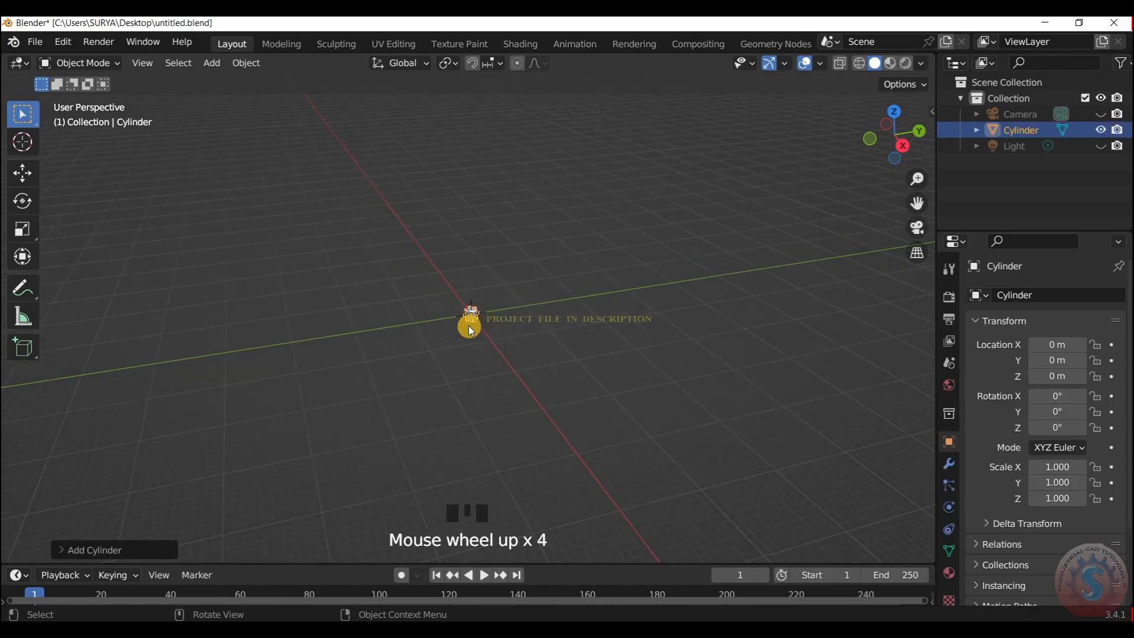
scroll(471, 330, "up", 14)
left_click_drag(915, 204, 863, 173)
scroll(874, 160, "up", 2)
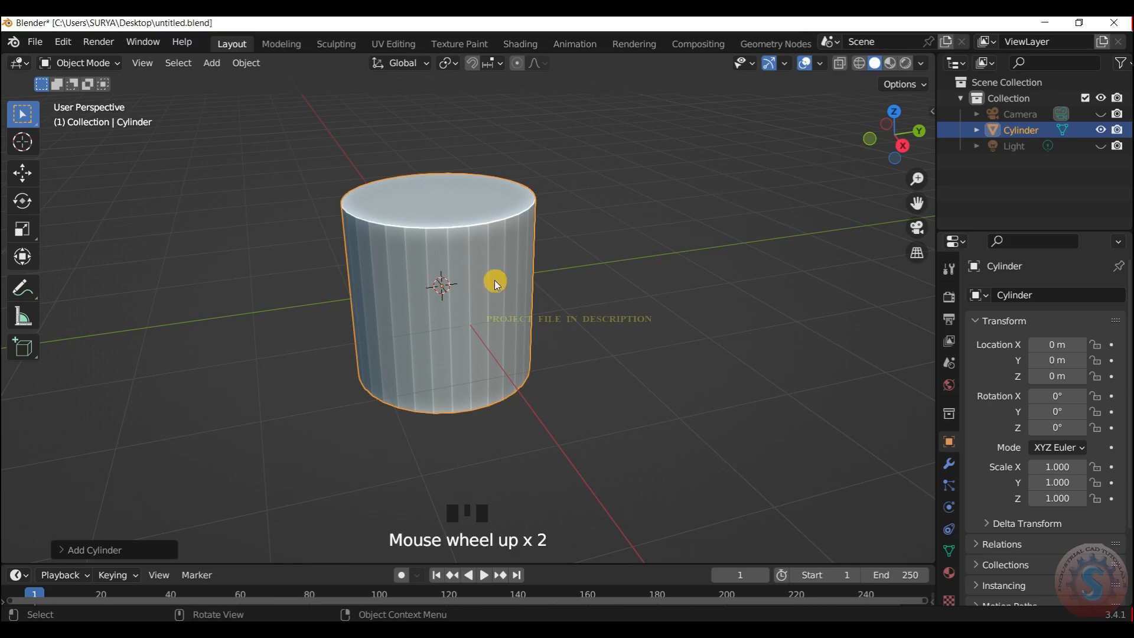
scroll(534, 278, "down", 2)
scroll(508, 273, "up", 1)
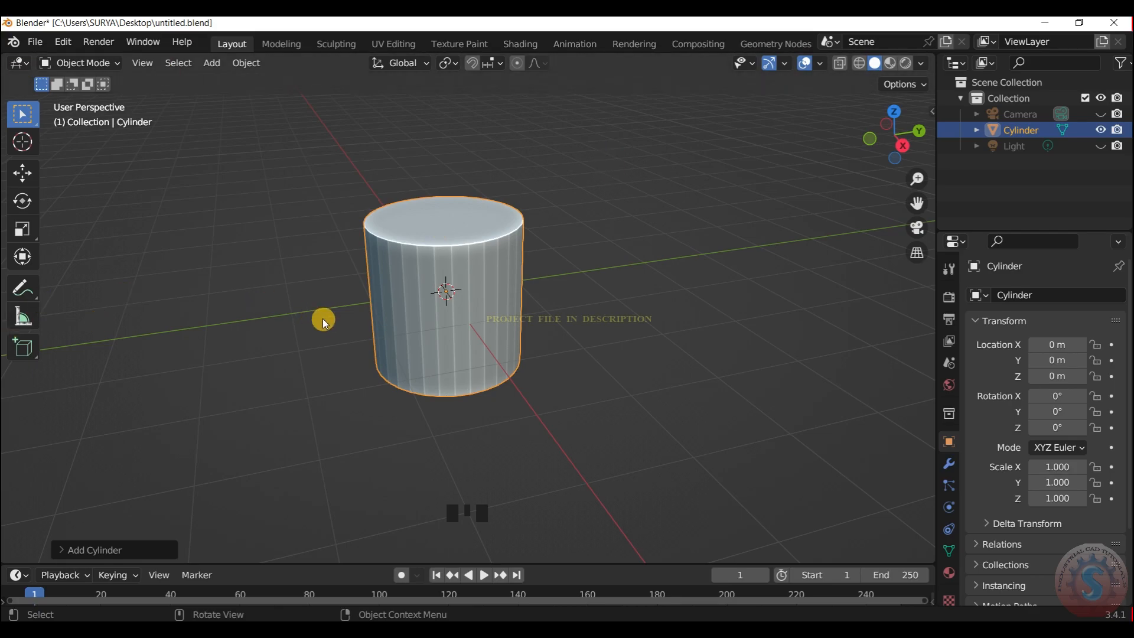
In Edit Mode, cut one horizontal edge loop near the cylinder's upper rim and another near its lower rim
left_click(69, 63)
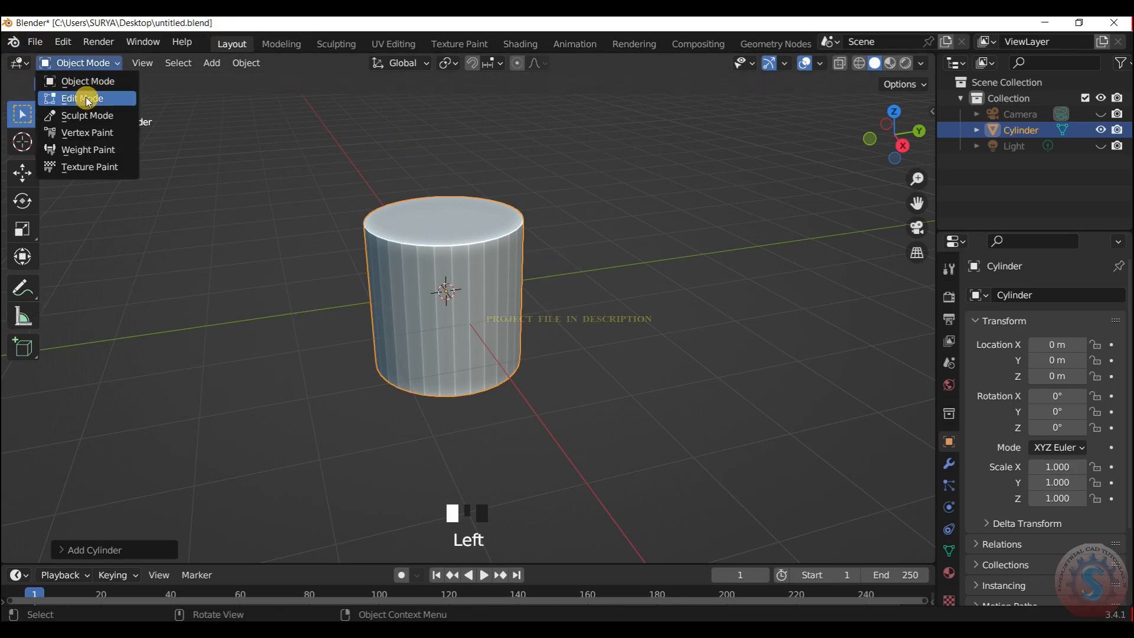
left_click(86, 97)
scroll(446, 294, "up", 2)
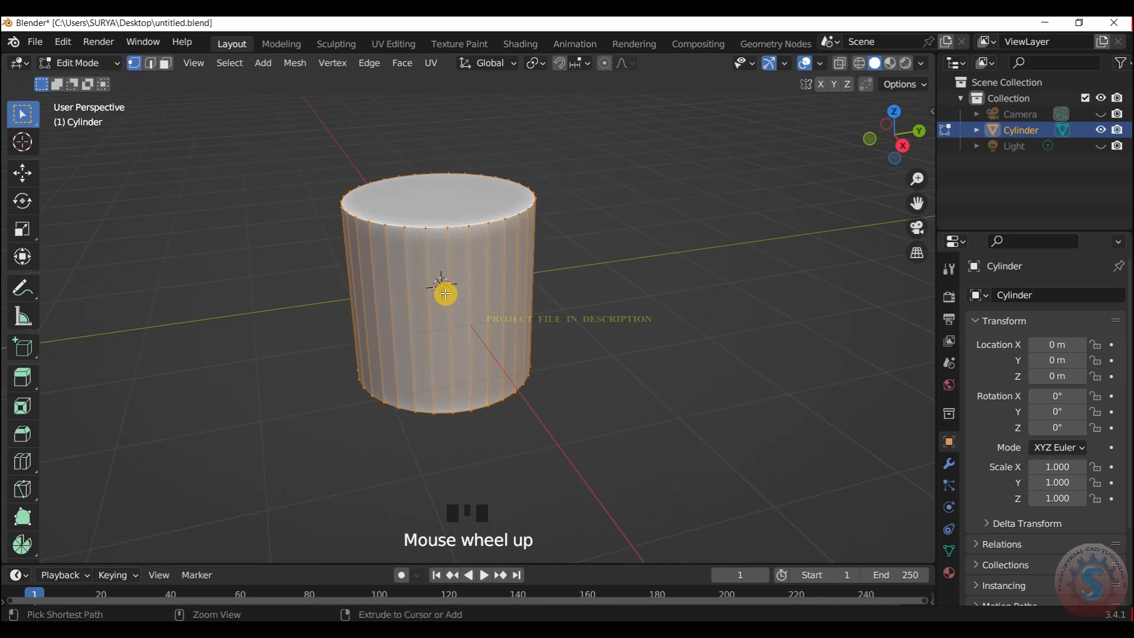
key("ctrl+r")
left_click(444, 288)
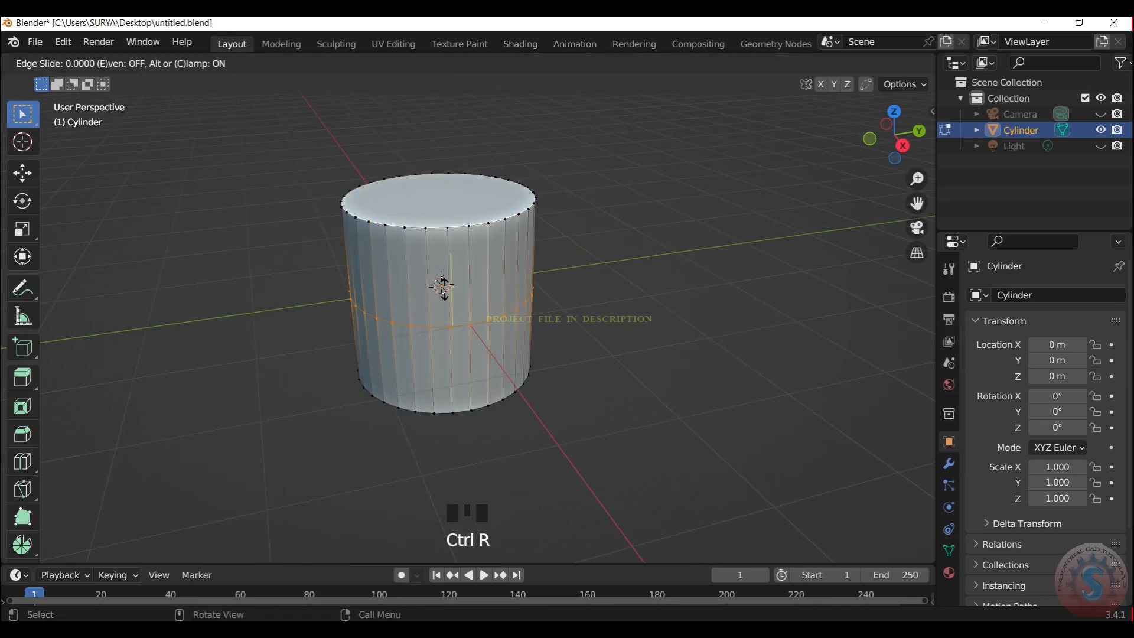
left_click(439, 220)
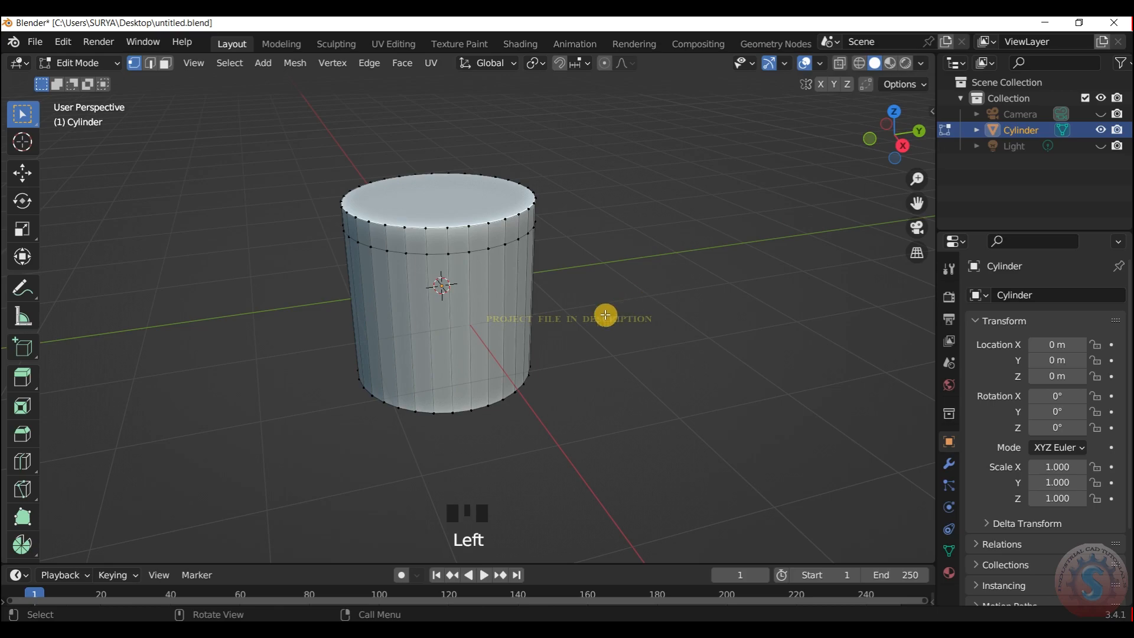
key("ctrl+r")
left_click(500, 334)
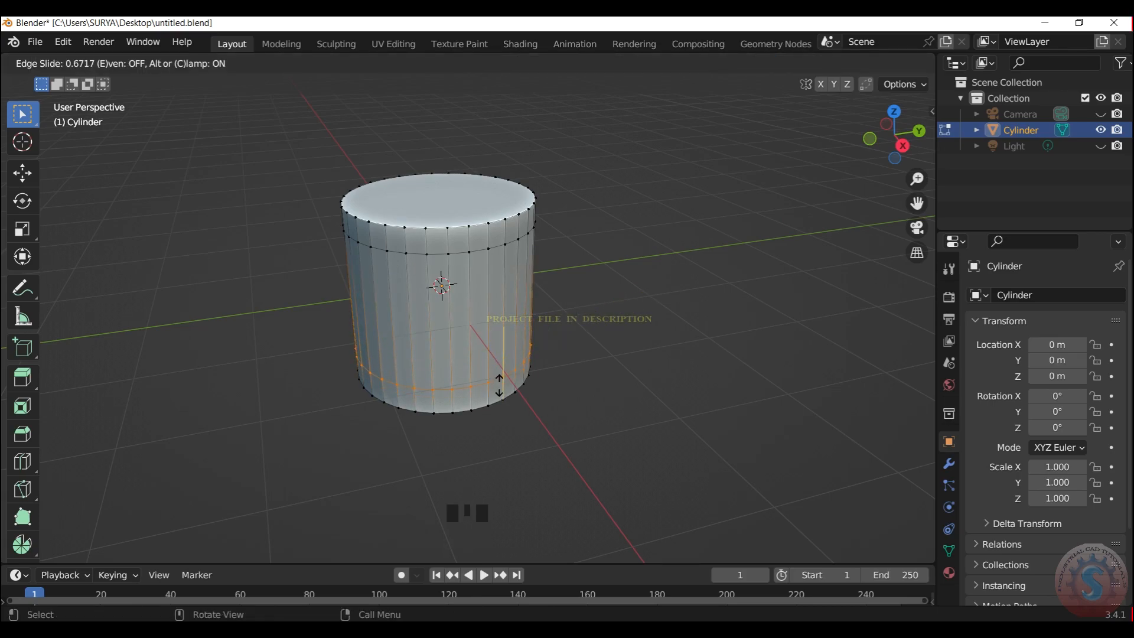
left_click(499, 386)
From the right orthographic view, delete the block of central side faces between the two edge loops
key("KP_7")
key("KP_3")
scroll(511, 268, "up", 1)
left_click_drag(509, 349, 376, 205, "shift")
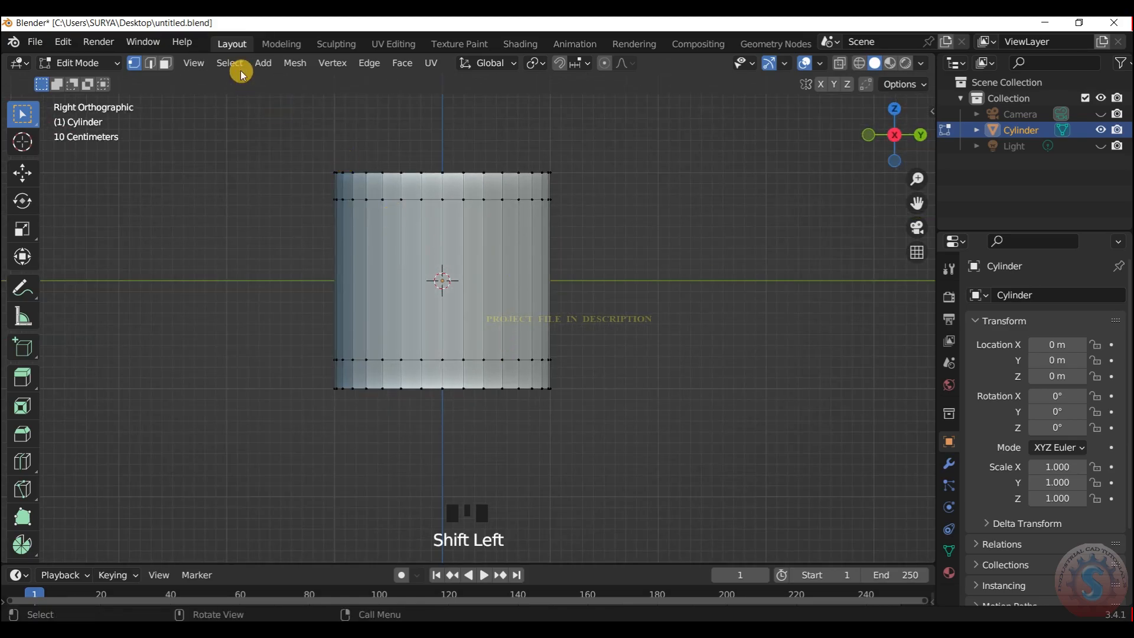
left_click(165, 63)
left_click_drag(510, 352, 410, 221, "shift")
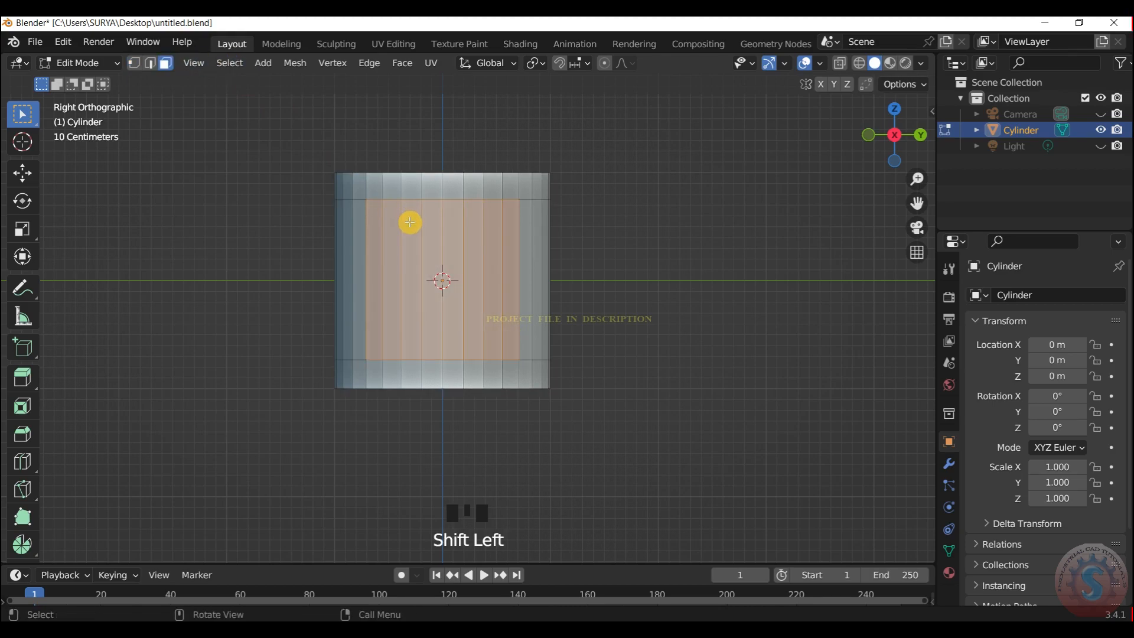
key("x")
left_click(403, 260)
Delete the matching central faces on the cylinder's far side so the opening passes through the body
left_click_drag(501, 325, 429, 242, "shift")
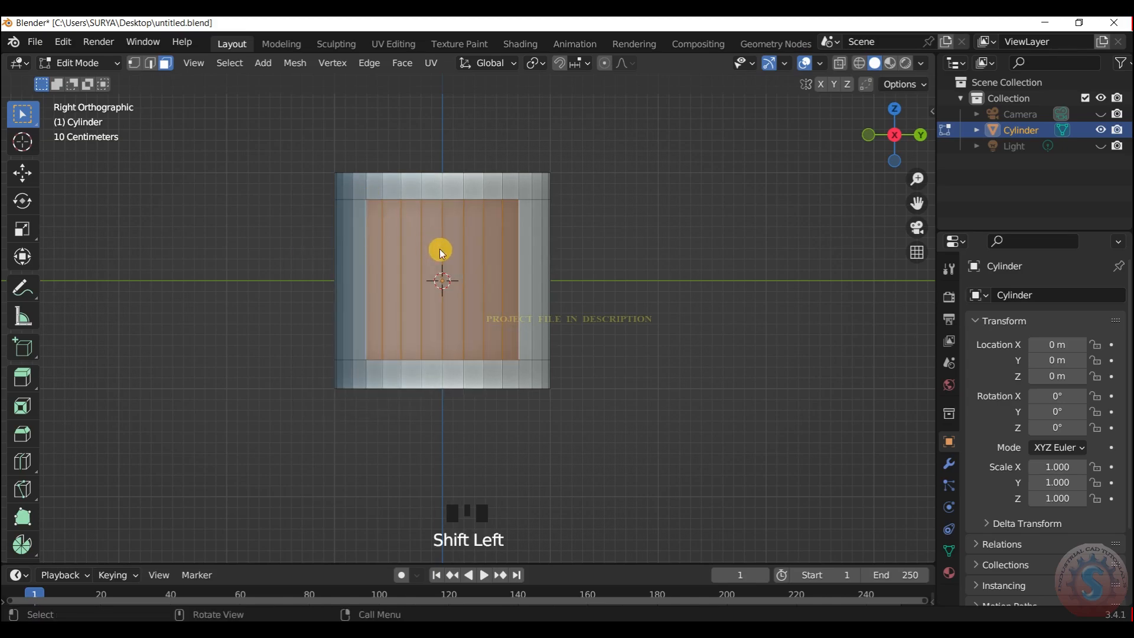
key("x")
left_click(440, 249)
Cut three horizontal edge loops across each of the two remaining side walls
mouse_move(888, 118)
left_mouse_down()
mouse_move(889, 139)
mouse_move(954, 164)
mouse_move(882, 133)
left_mouse_up()
scroll(889, 126, "up", 2)
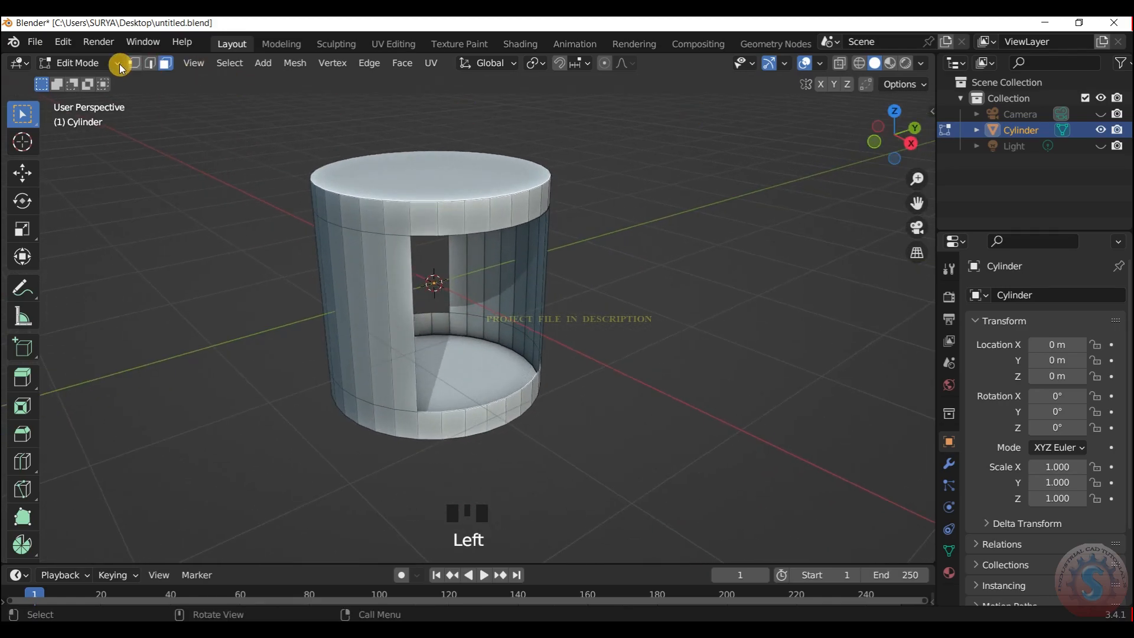
left_click(108, 65)
left_click(101, 80)
left_click(101, 65)
left_click(107, 99)
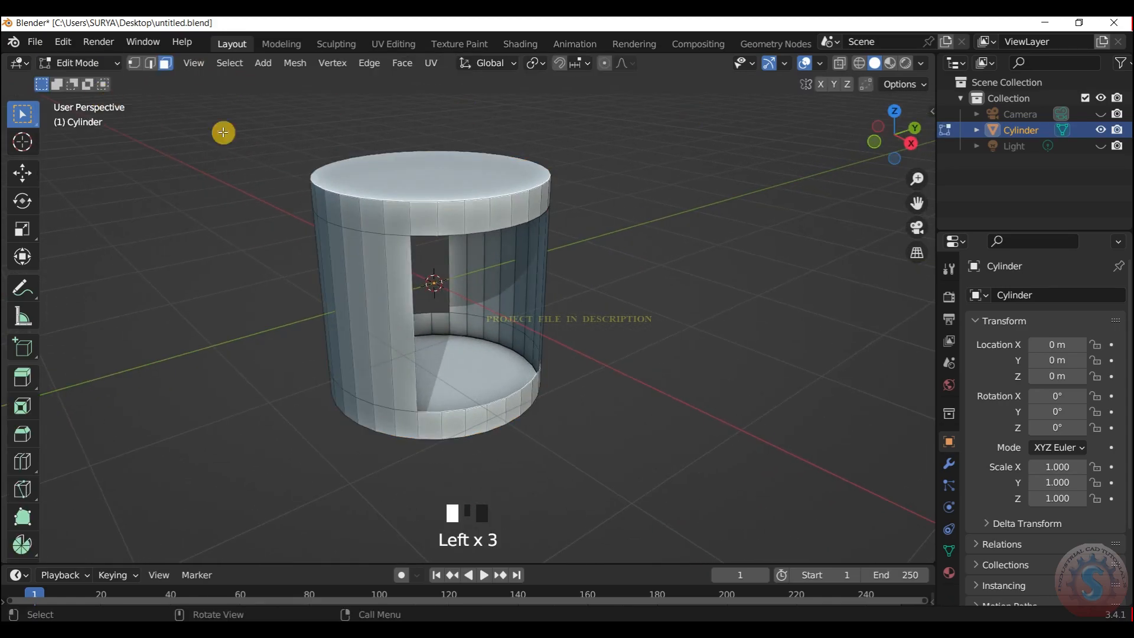
key("ctrl+r")
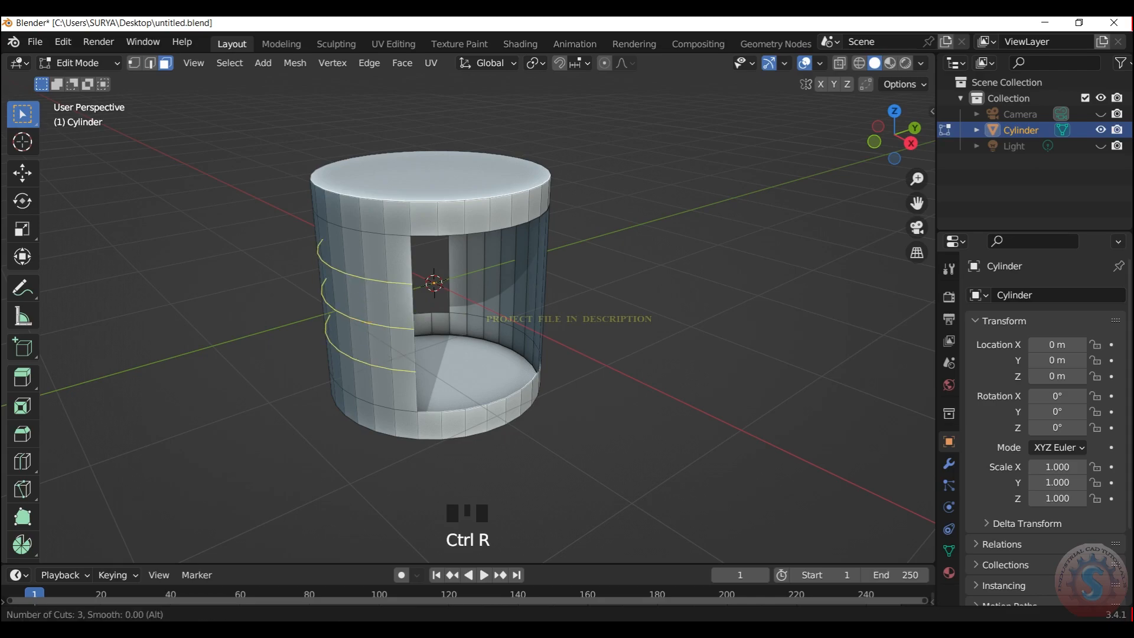
left_click(410, 297)
right_click(410, 298)
key("ctrl+r")
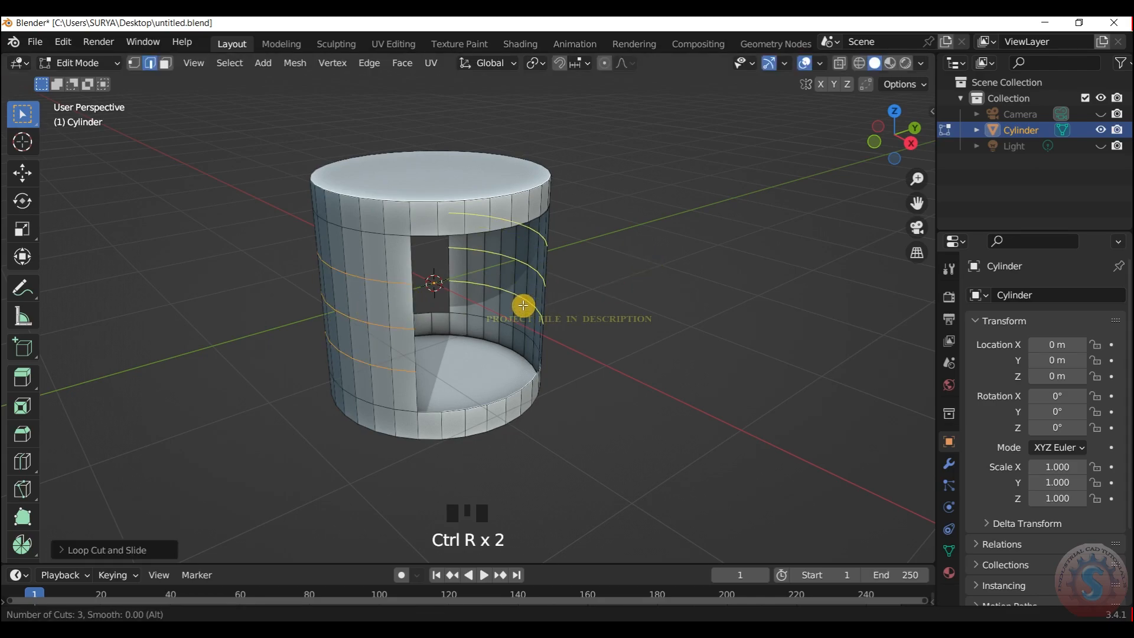
left_click(689, 260)
Show the mesh in wireframe from the right orthographic view with vertex selection active
key("KP_1")
key("KP_3")
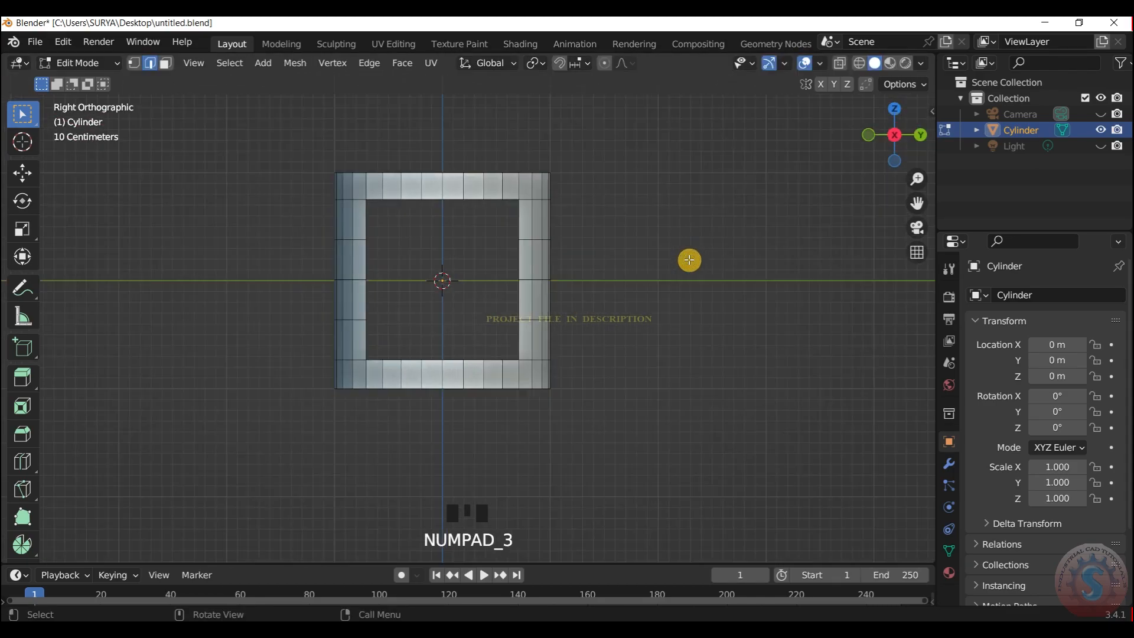
key("z")
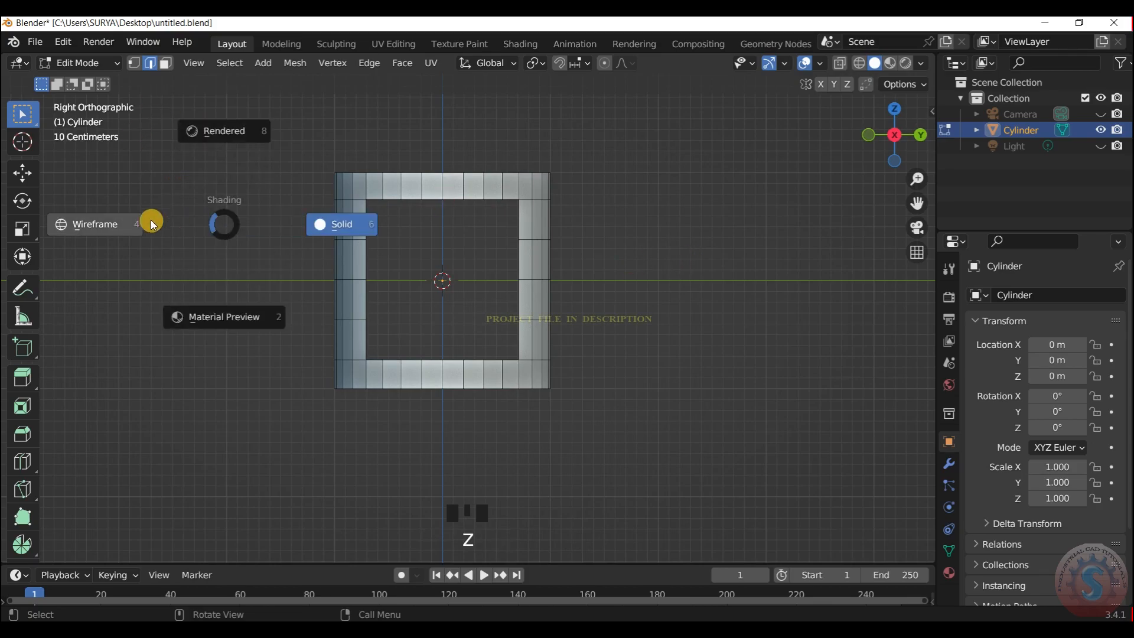
left_click(98, 226)
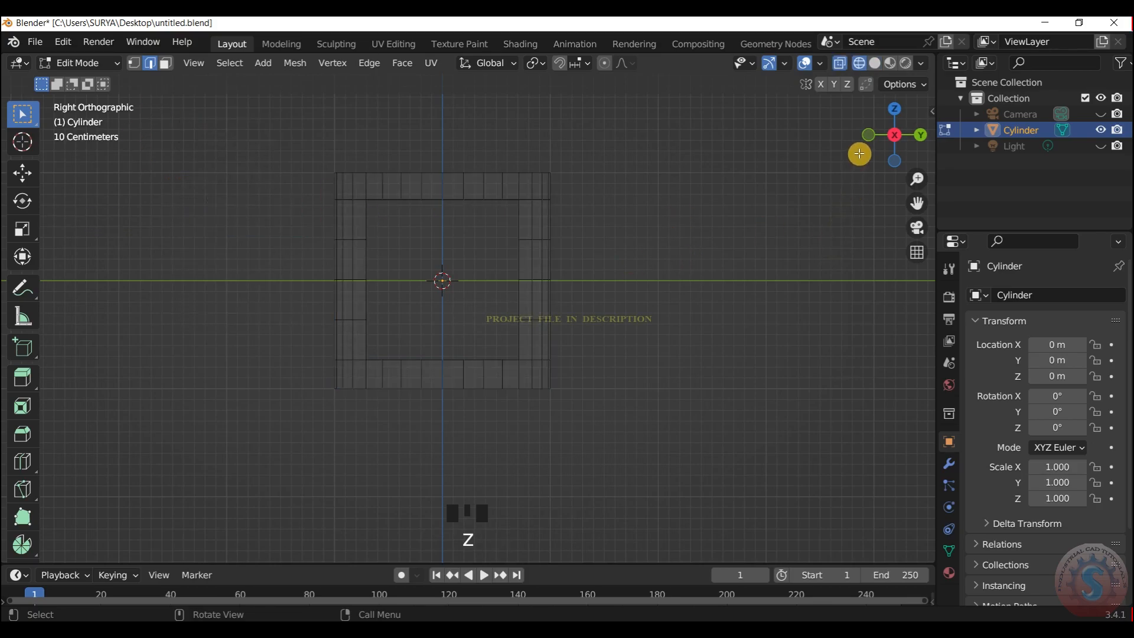
left_click(134, 62)
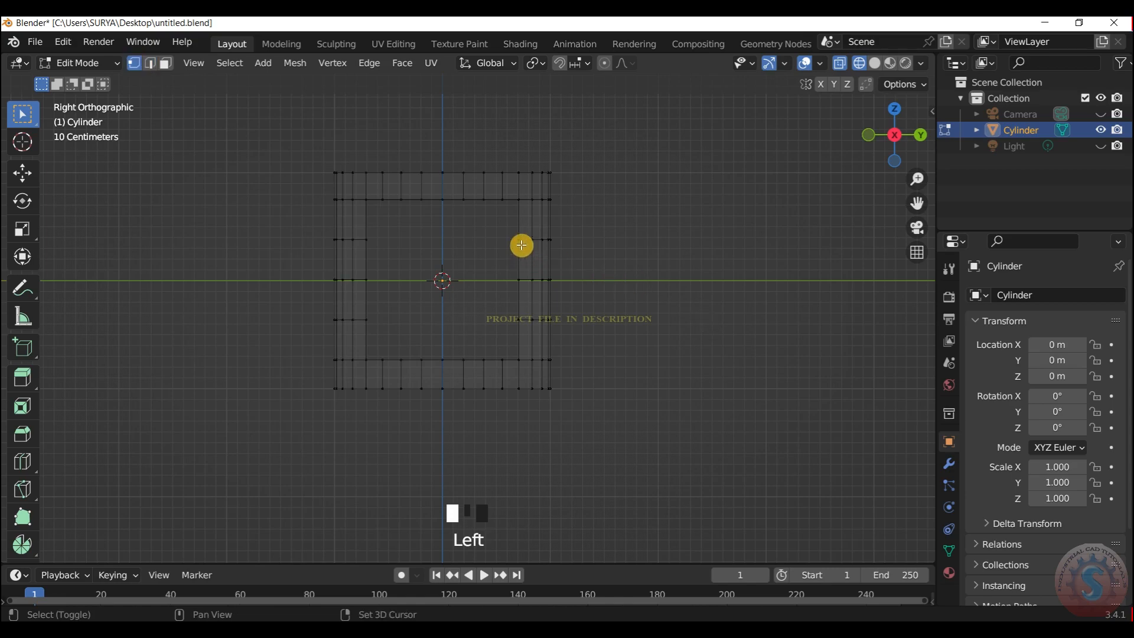
left_click(527, 232, "shift")
left_click(351, 238, "shift")
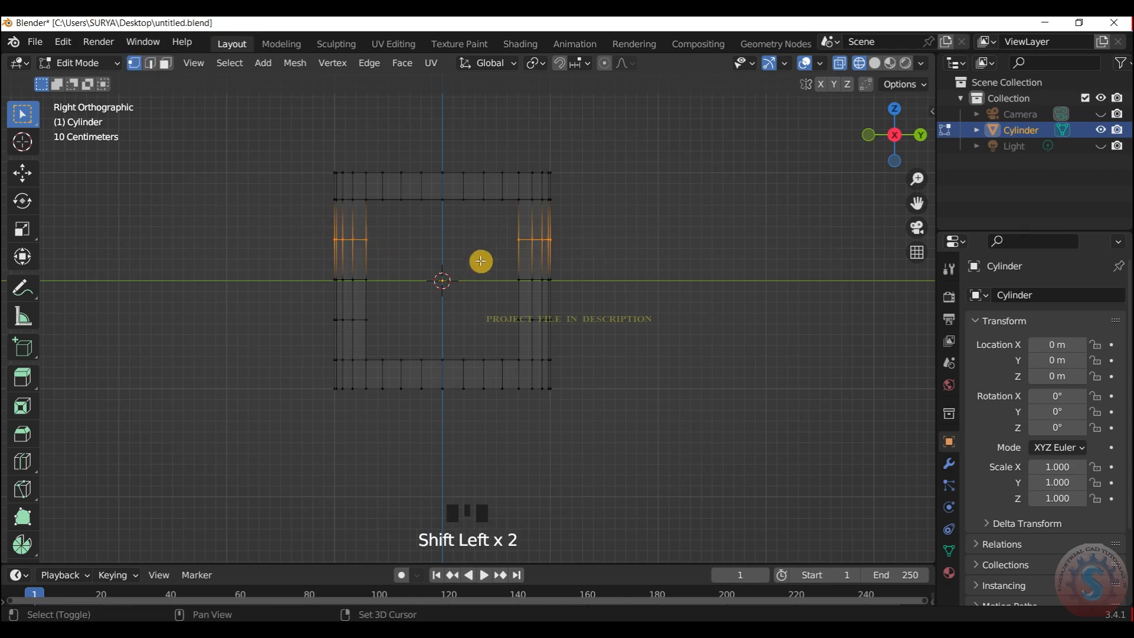
left_click(432, 249)
Scale the middle vertex row of both side walls outward by a factor of about 1.27
left_click_drag(500, 267, 564, 286, "shift")
left_click_drag(319, 270, 403, 296, "shift")
key("s")
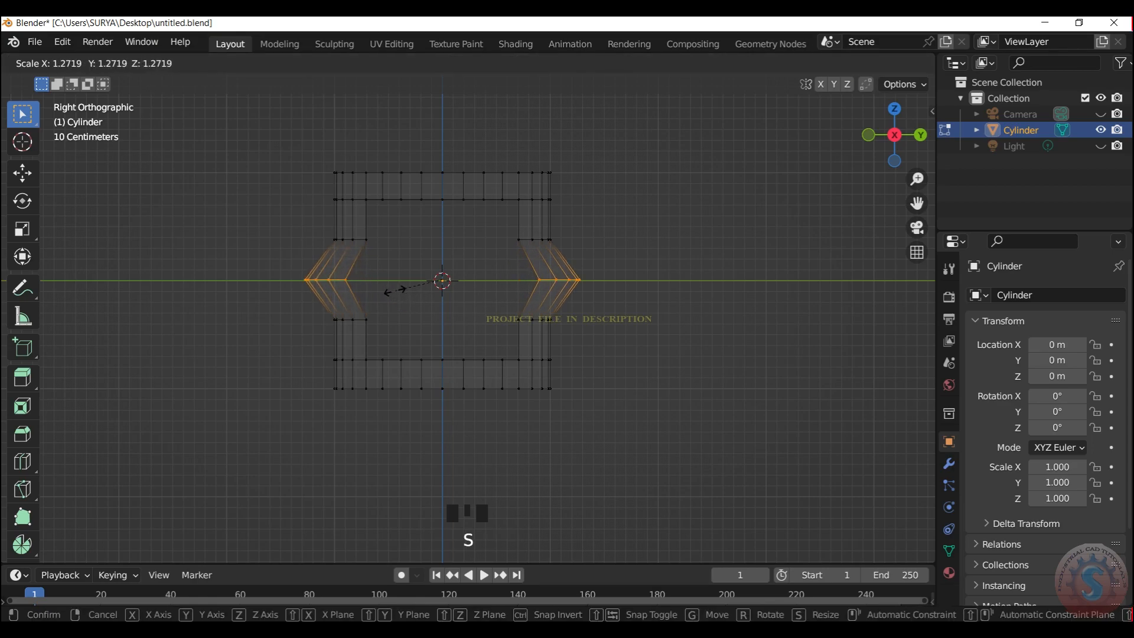
left_click(394, 292)
Scale the vertex row above the middle of both side walls outward by about 1.22
left_click(504, 217)
left_click_drag(337, 218, 385, 252, "shift")
left_click_drag(503, 225, 573, 250, "shift")
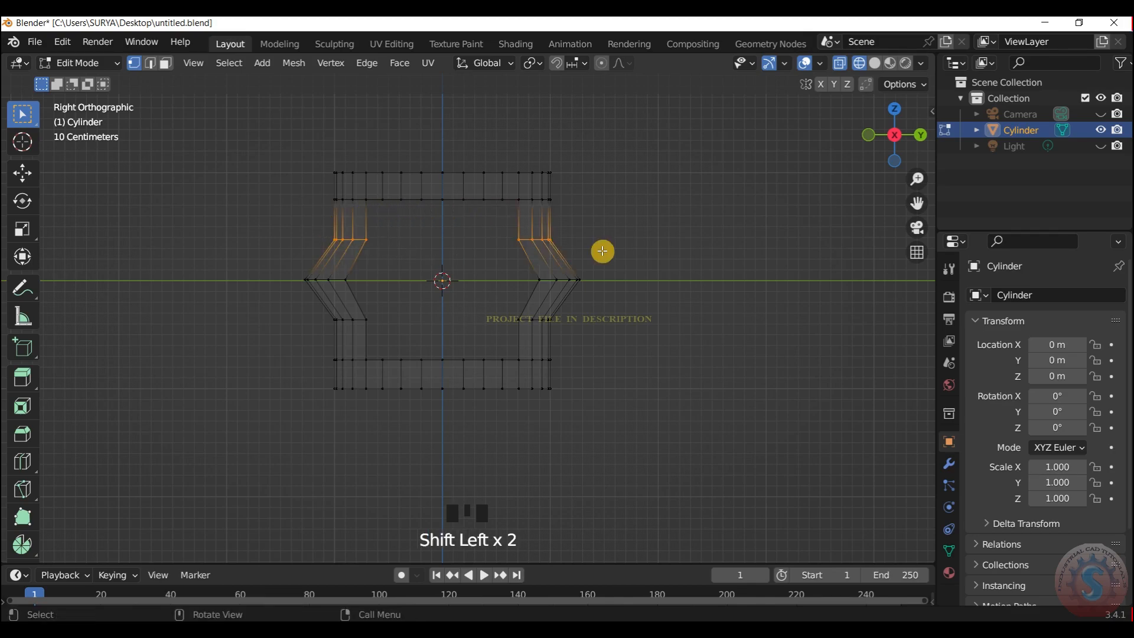
key("s")
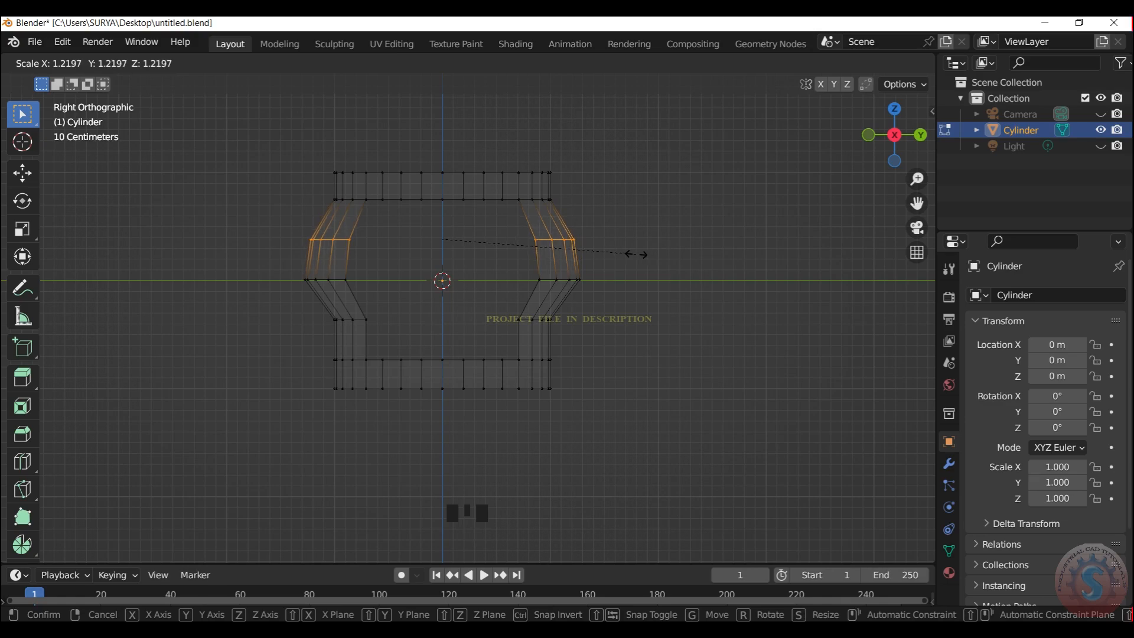
left_click(640, 250)
Scale the vertex row below the middle of both side walls outward by about 1.21
left_click(350, 370)
left_click_drag(329, 319, 562, 339, "shift")
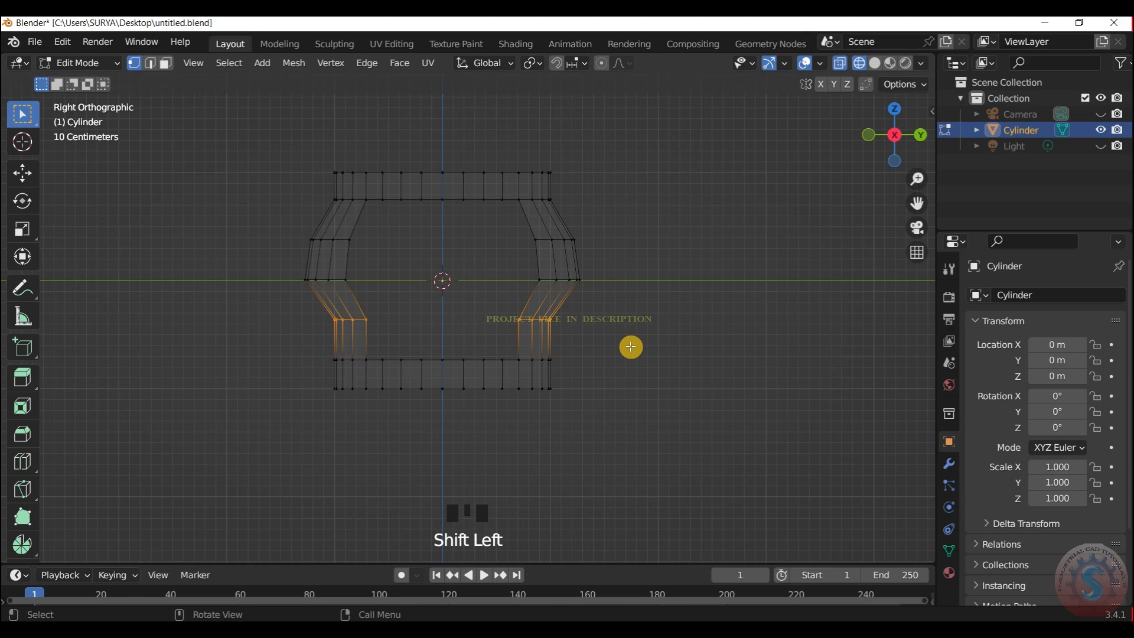
key("g")
key("s")
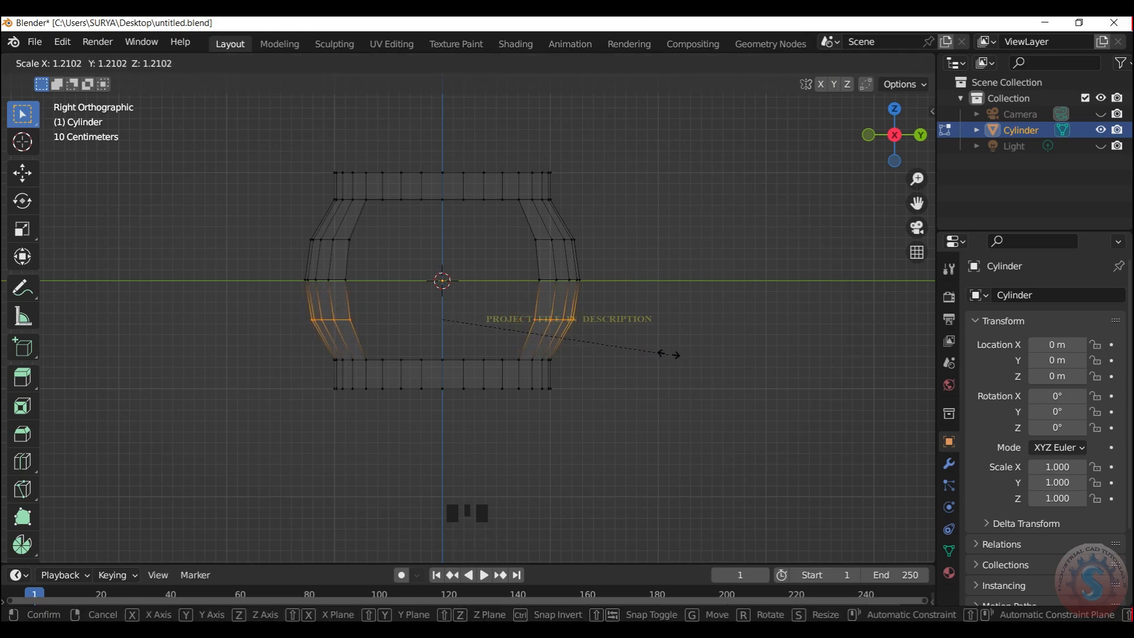
left_click(667, 353)
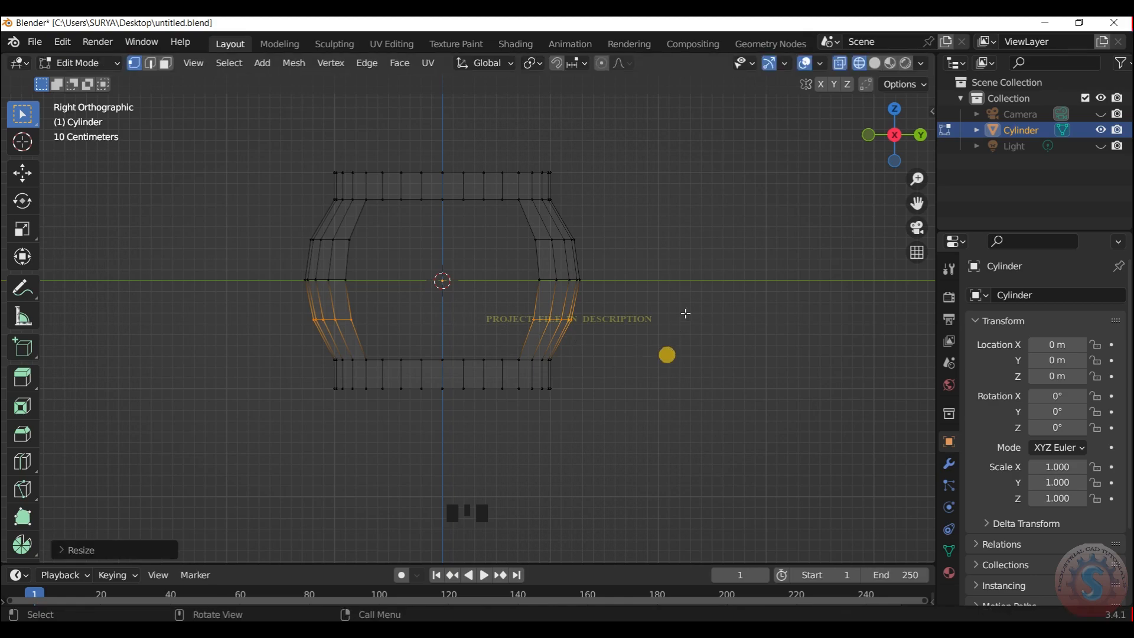
Scale the vertex row above the middle slightly inward by about 0.97 and save the file
left_click(686, 309)
left_click_drag(304, 224, 638, 255, "shift")
key("s")
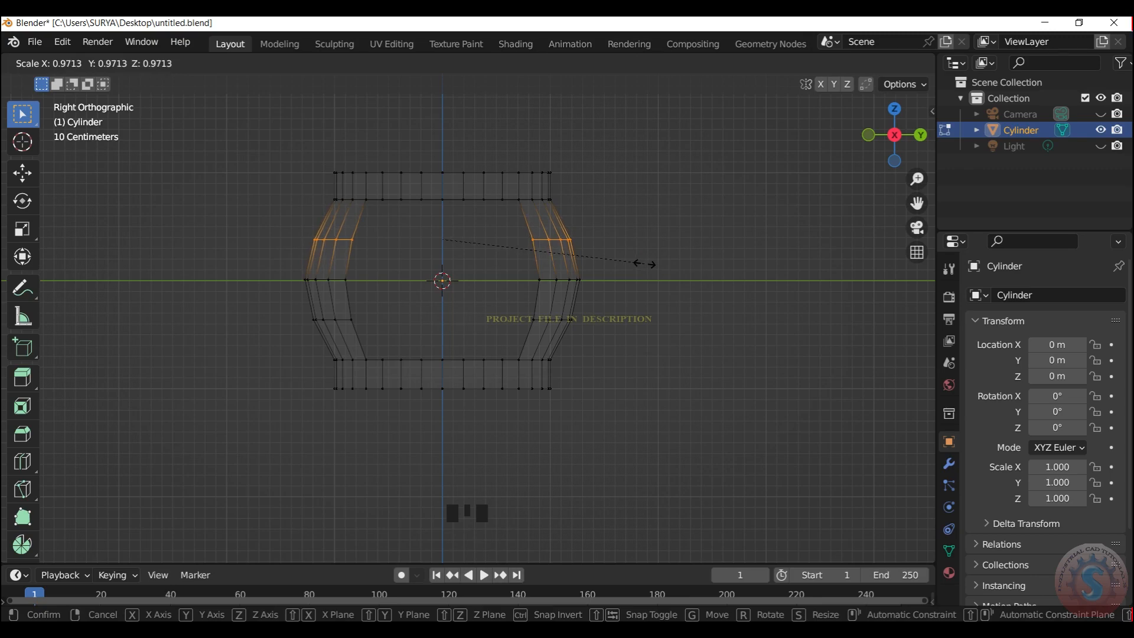
left_click(645, 263)
left_click(682, 211)
key("ctrl+s")
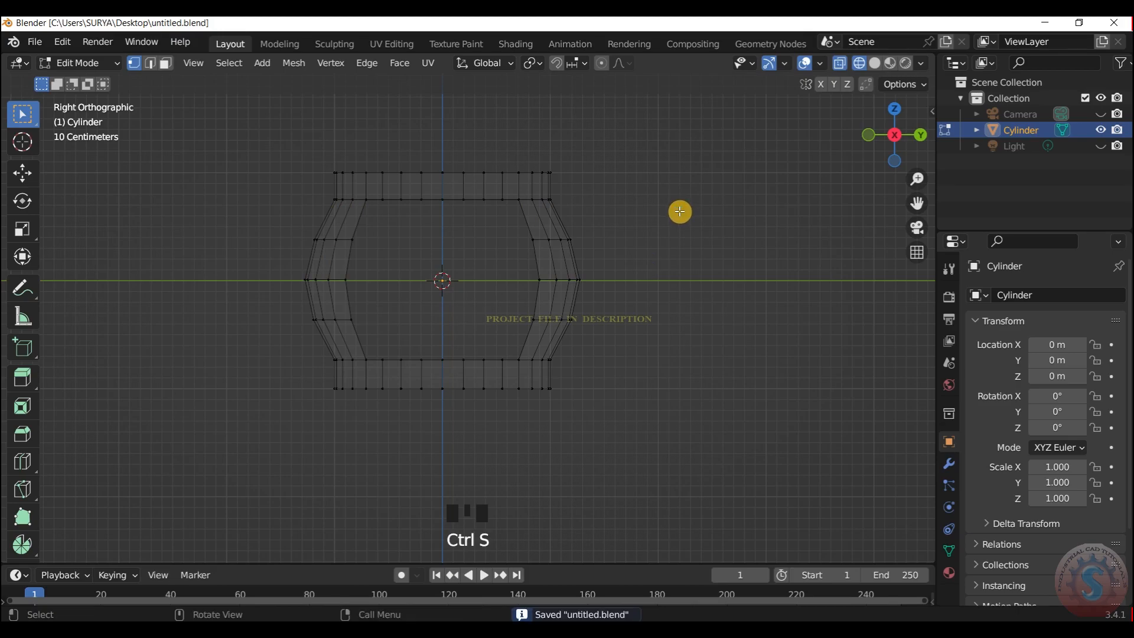
In solid shading, cut three edge loops around the upper rim band and three around the lower rim band
key("z")
left_click(639, 200)
left_click_drag(920, 115, 462, 239)
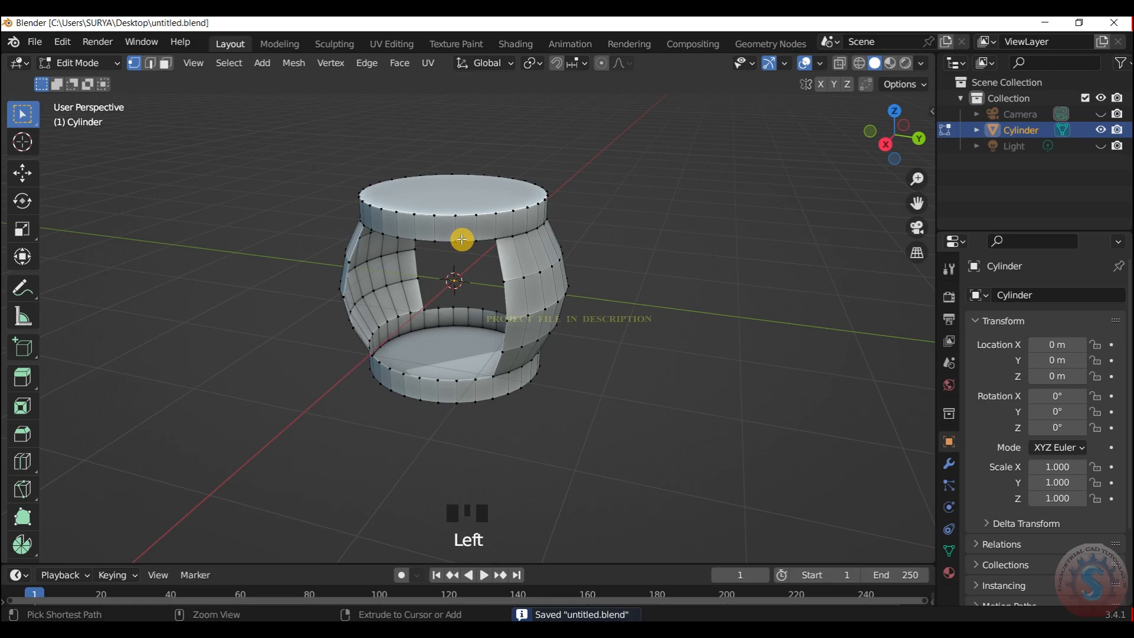
key("ctrl+r")
double_click(462, 230)
left_click(486, 410)
key("ctrl+r")
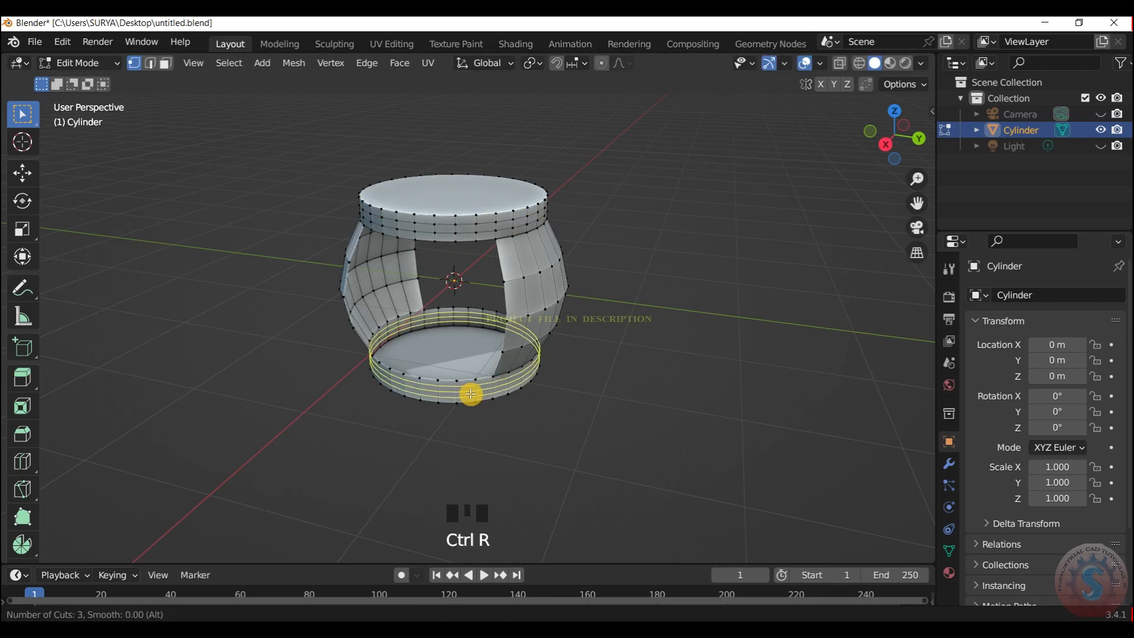
double_click(471, 394)
left_click(679, 311)
left_click_drag(879, 133, 878, 132)
left_click_drag(110, 64, 101, 96)
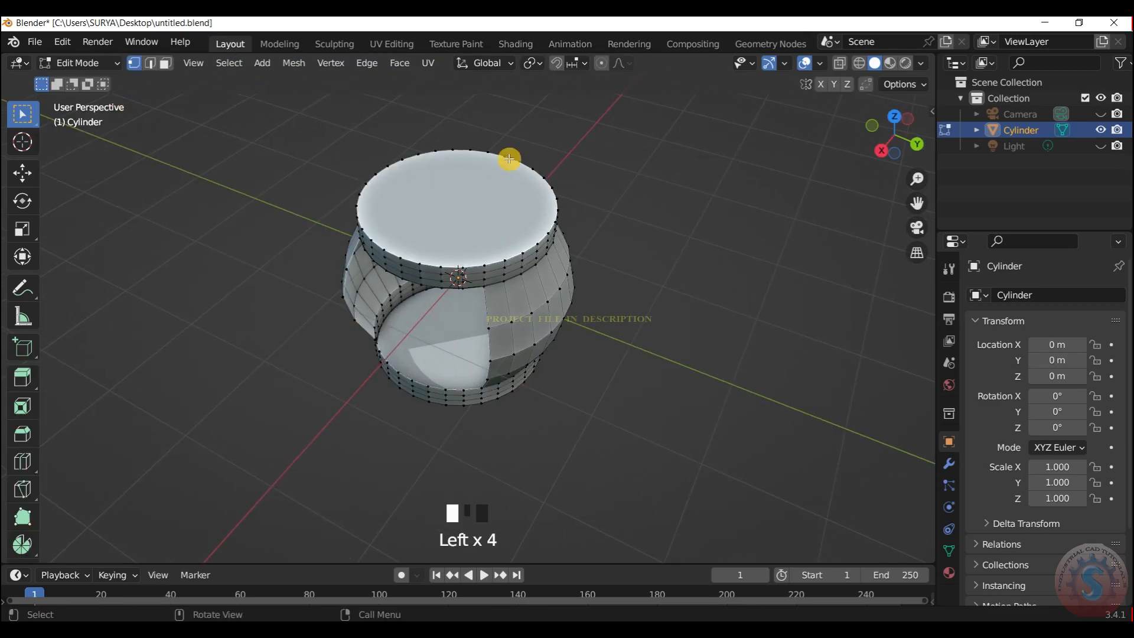
left_click_drag(896, 117, 815, 126)
left_click(166, 63)
left_click(548, 252)
left_click_drag(881, 147, 827, 197)
left_click(830, 201)
In Object Mode, add a Subdivision Surface modifier to the cylinder with viewport and render levels set to 3
left_click(73, 62)
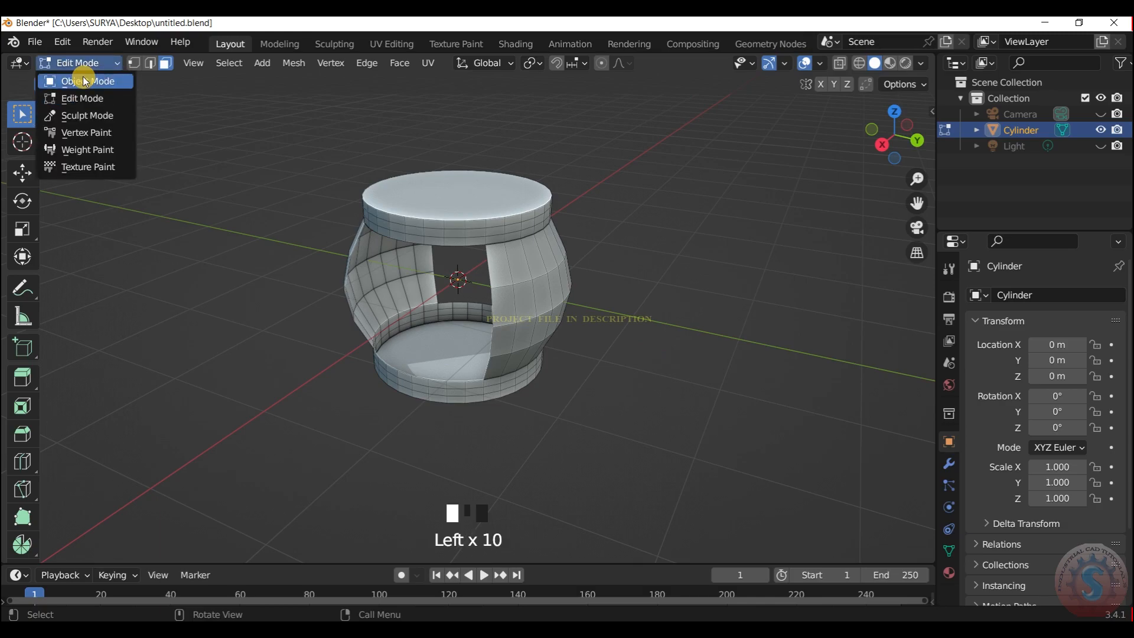
left_click(82, 78)
left_click(945, 467)
left_click(1015, 299)
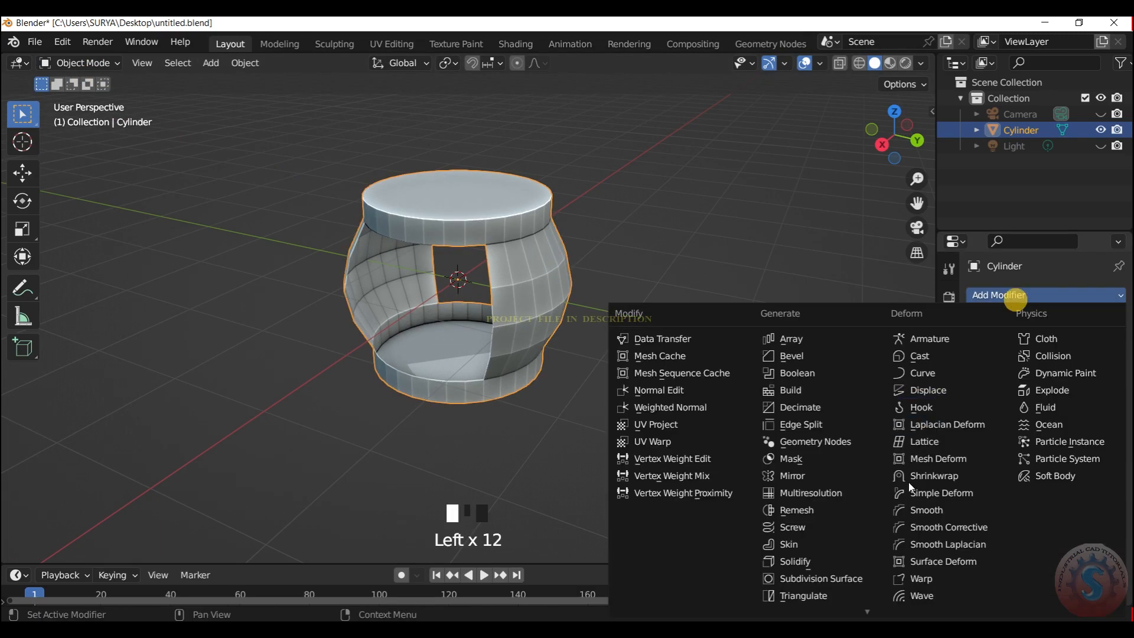
left_click(834, 579)
left_click(1059, 362)
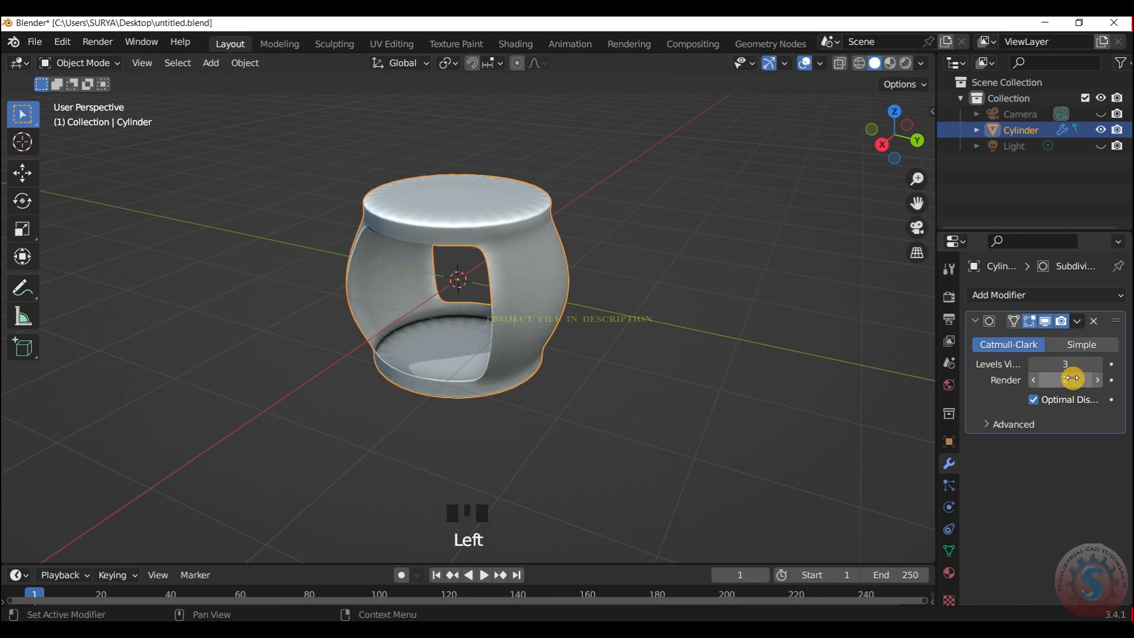
double_click(1072, 378)
type("3")
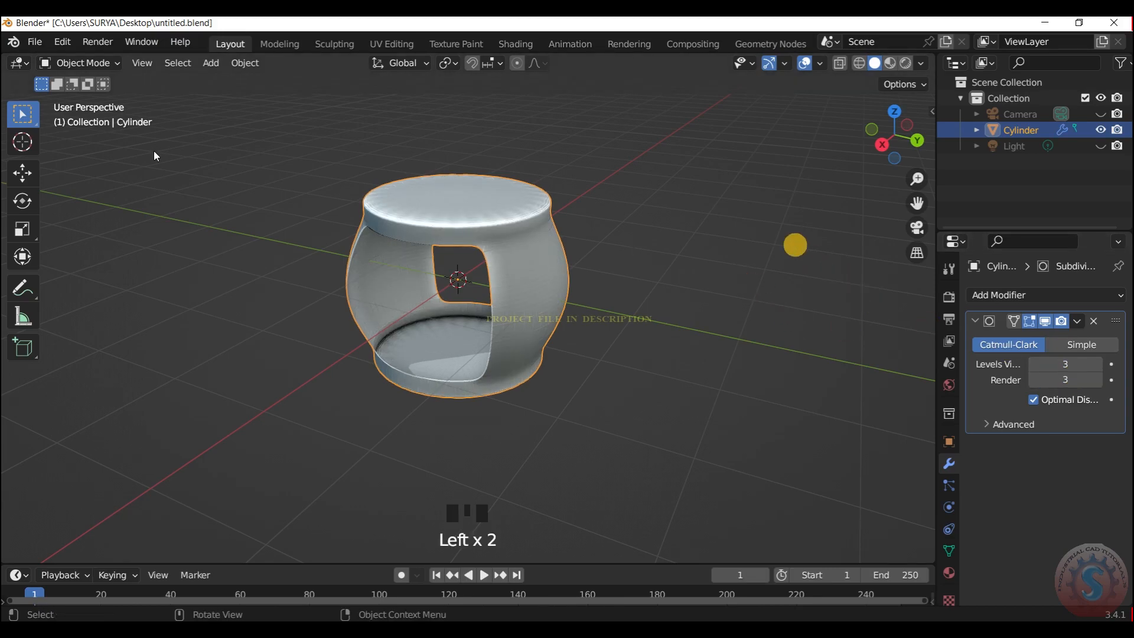
In Edit Mode, inset the cylinder's top face five times in succession, leaving only a small face at the centre
left_click(62, 61)
left_click(82, 98)
scroll(866, 122, "up", 1)
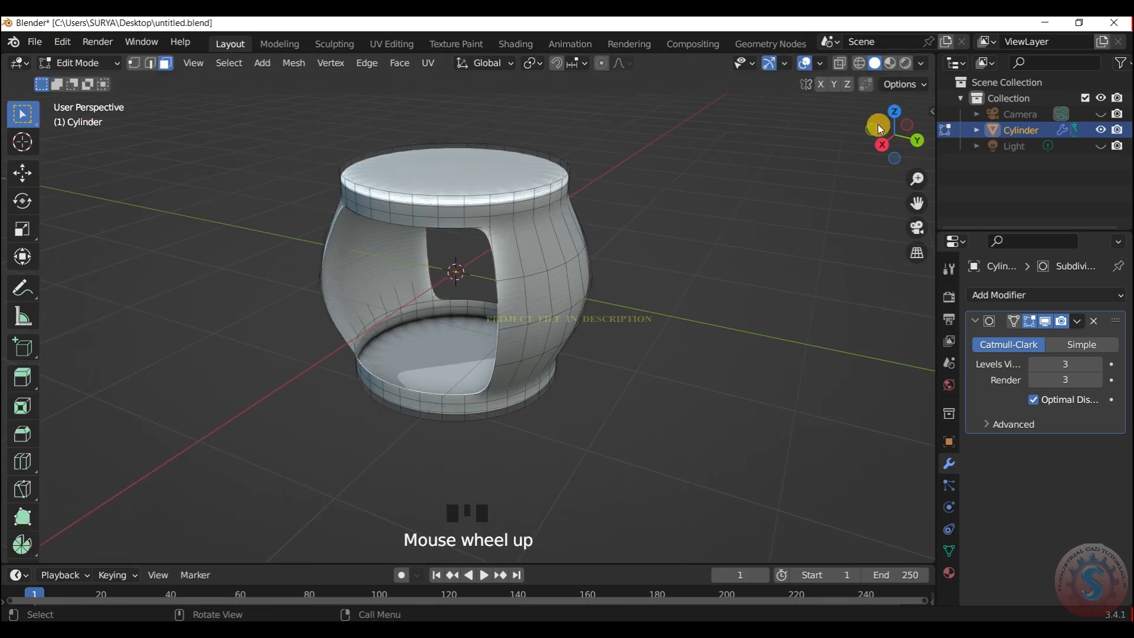
left_click_drag(869, 121, 886, 147)
left_click(531, 211)
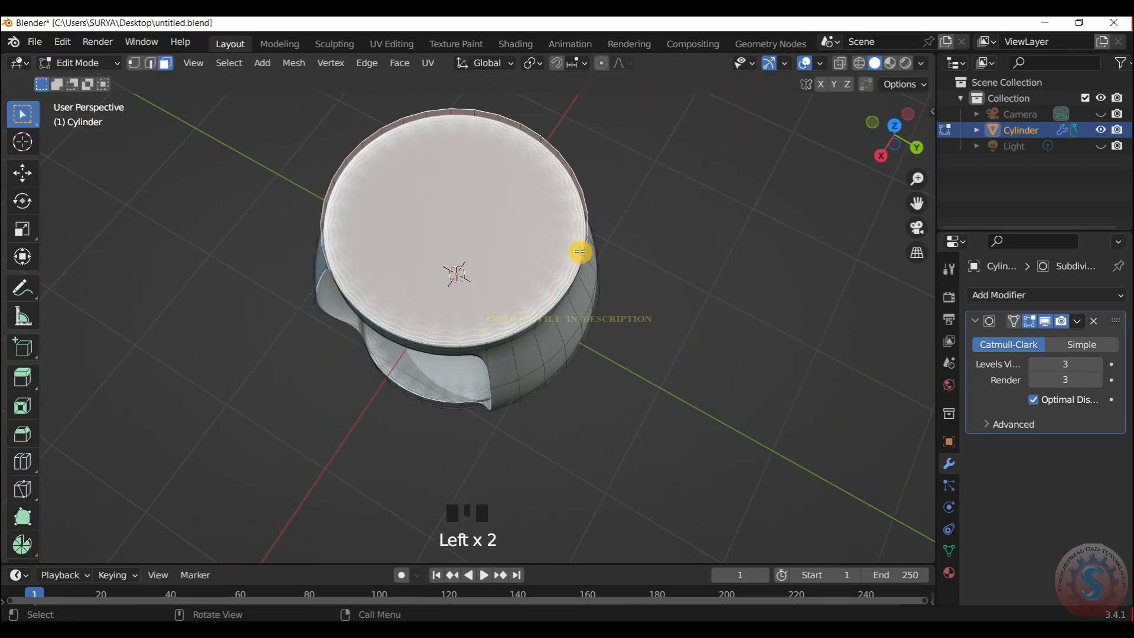
key("i")
left_click(559, 241)
key("i")
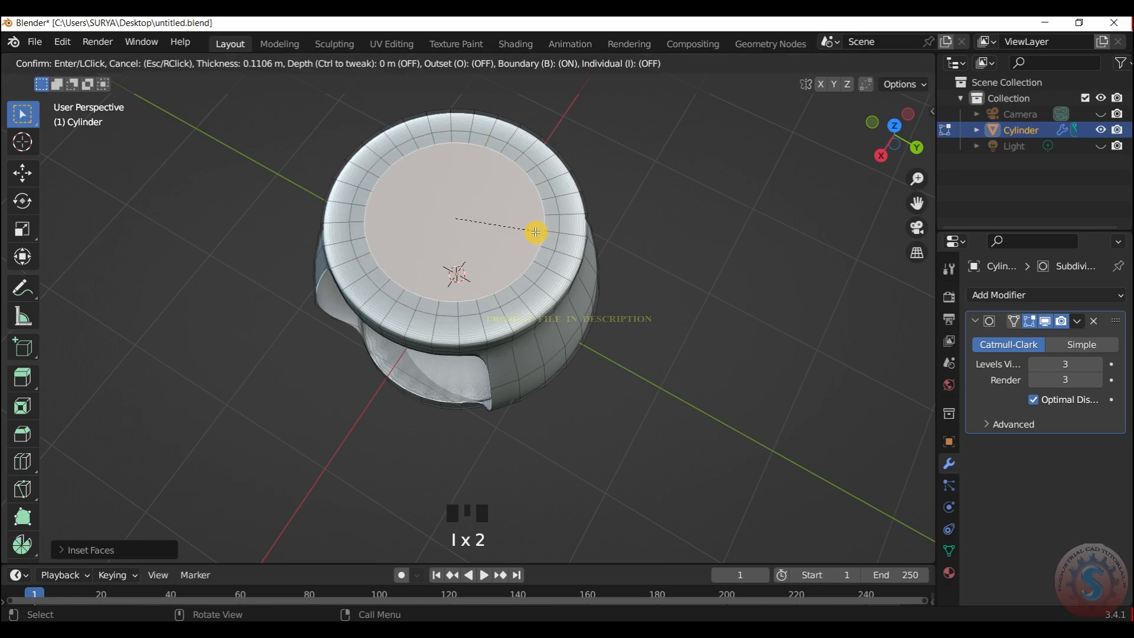
left_click(534, 230)
key("i")
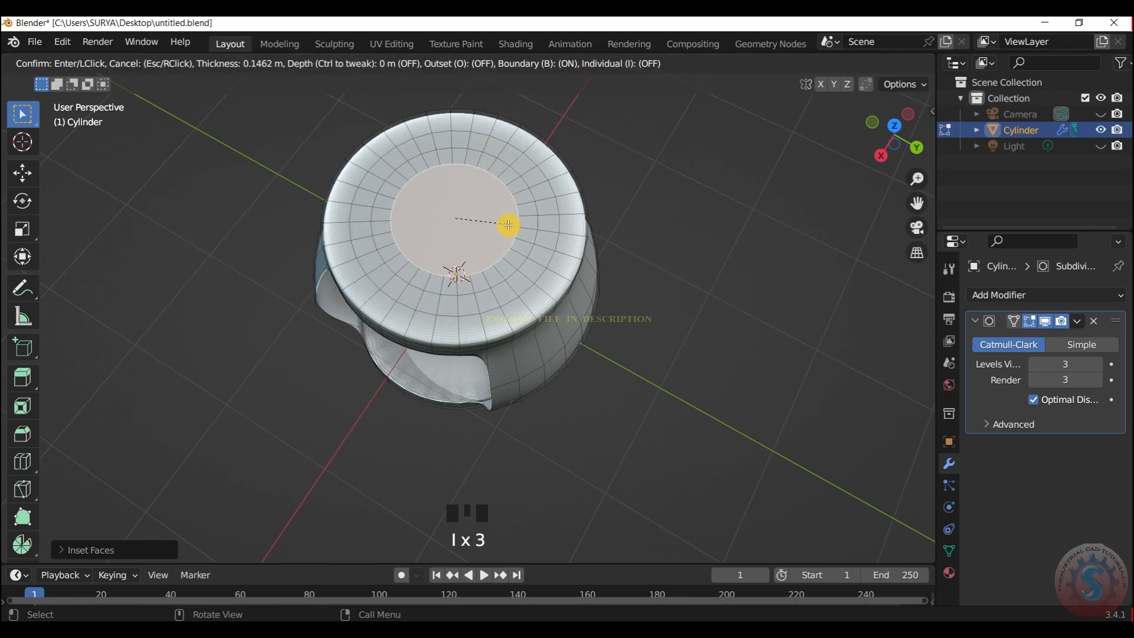
left_click(507, 221)
key("i")
left_click(487, 218)
key("i")
left_click(555, 238)
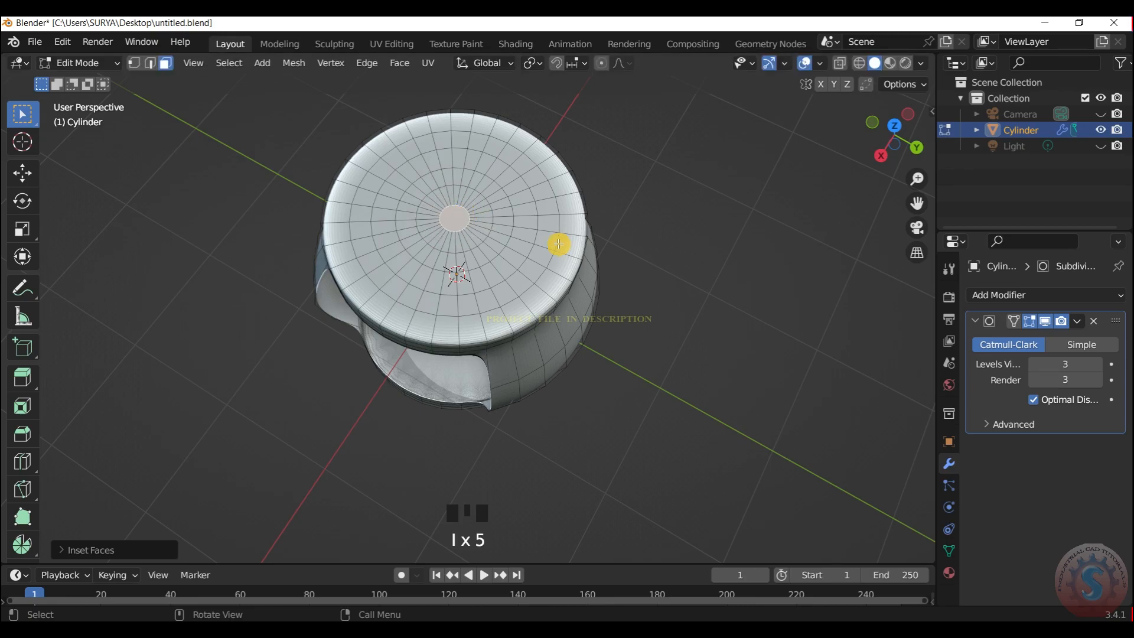
From the top view, select all top faces inside the outermost inset ring and delete them to open the top
key("KP_7")
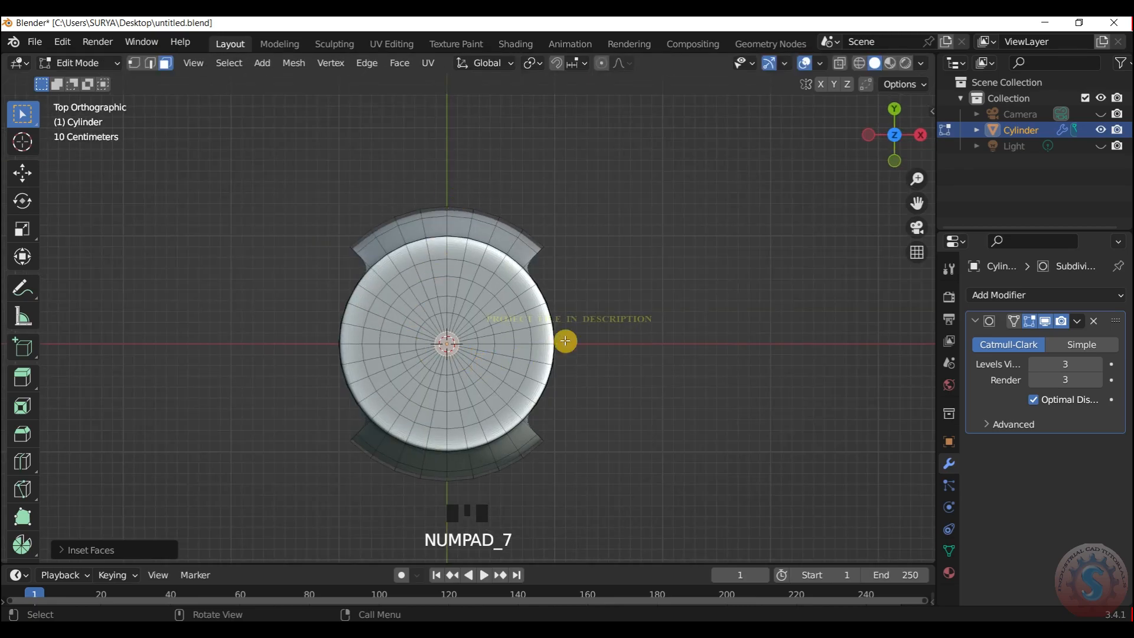
left_click(685, 321)
left_click_drag(500, 401, 397, 293, "shift")
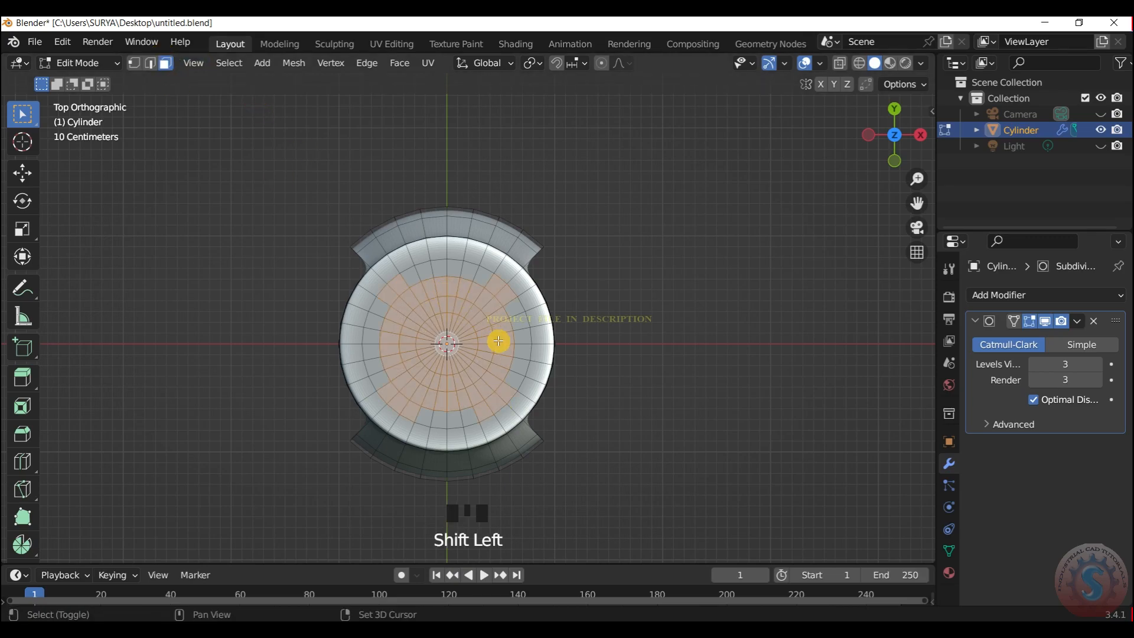
left_click(521, 380, "shift")
left_click(475, 293, "shift")
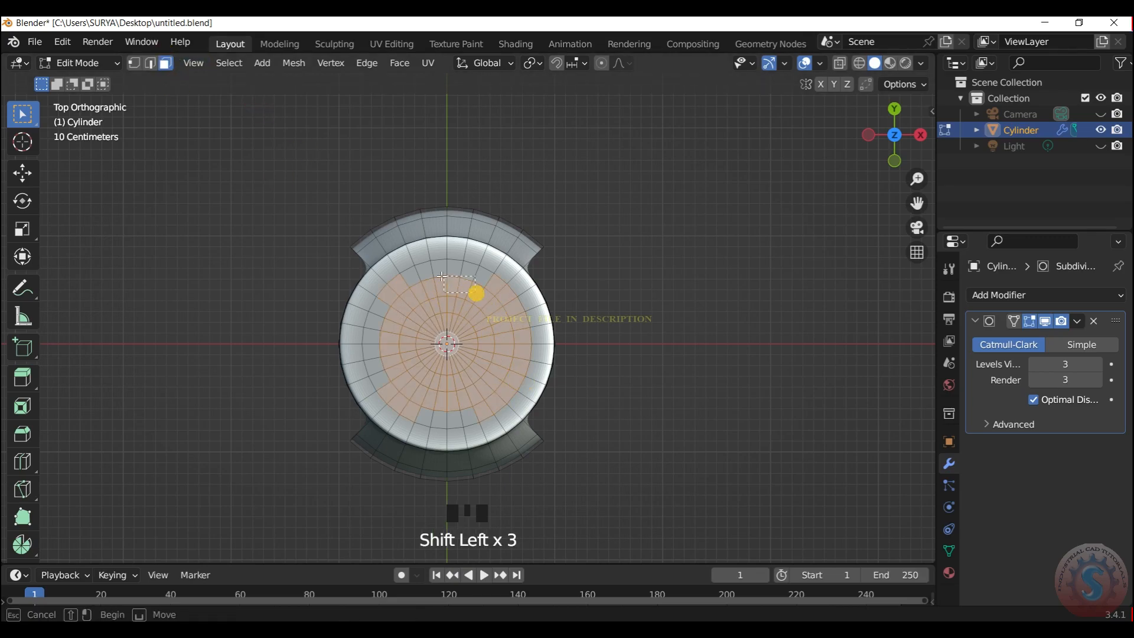
left_click(403, 365, "shift")
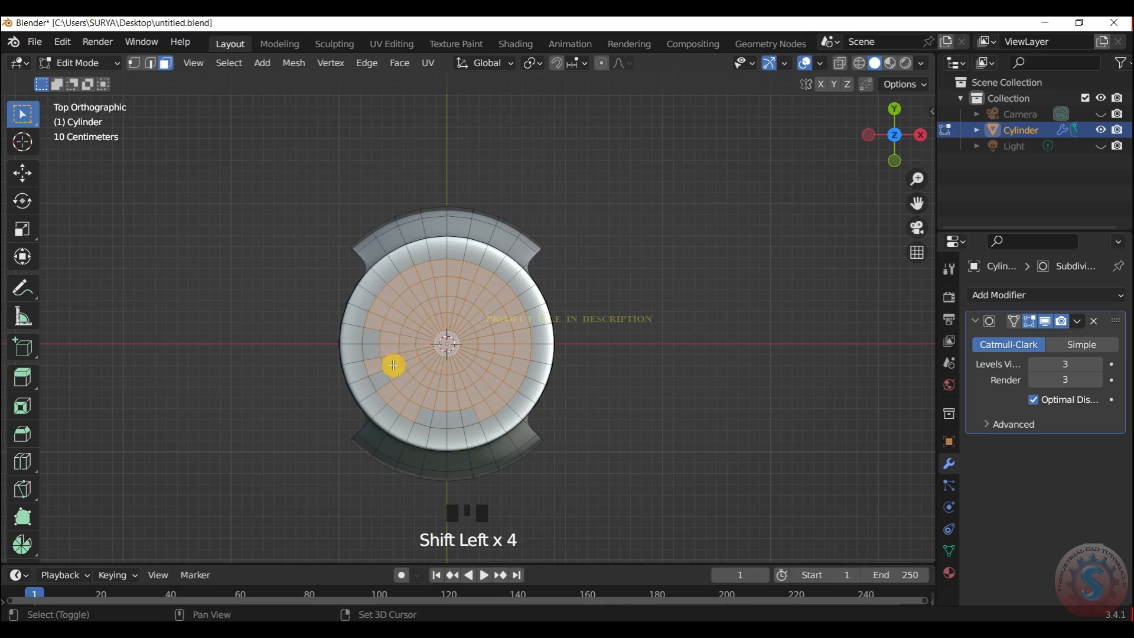
left_click(396, 384, "shift")
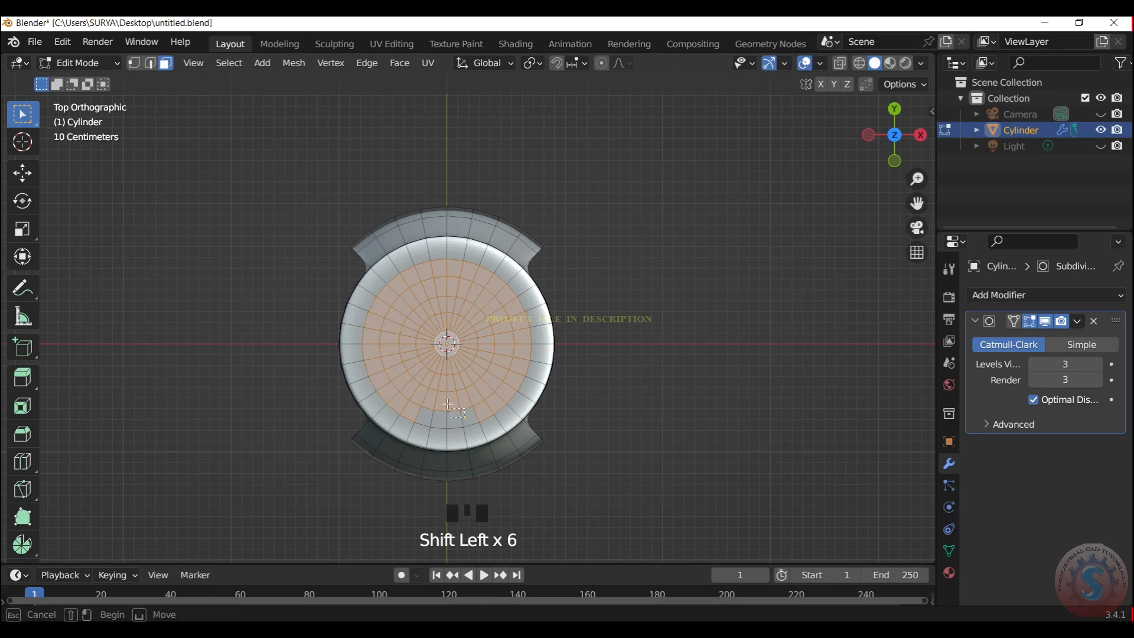
key("x")
left_click(487, 362)
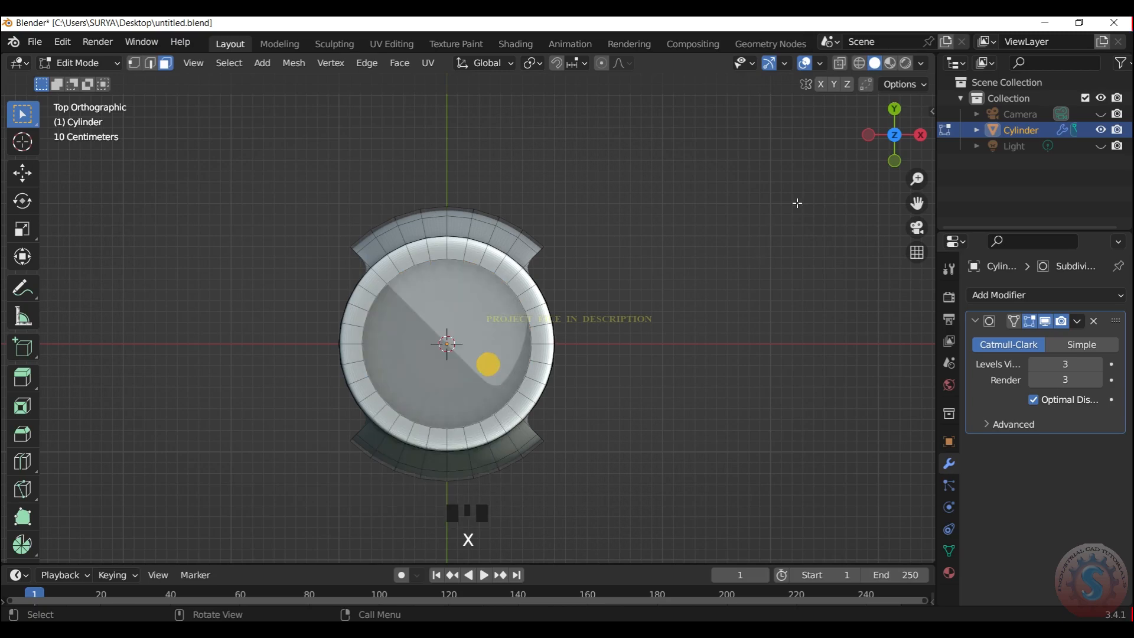
Inset the cylinder's bottom face five times in succession toward its centre
left_click_drag(892, 148, 880, 62)
left_click(496, 286)
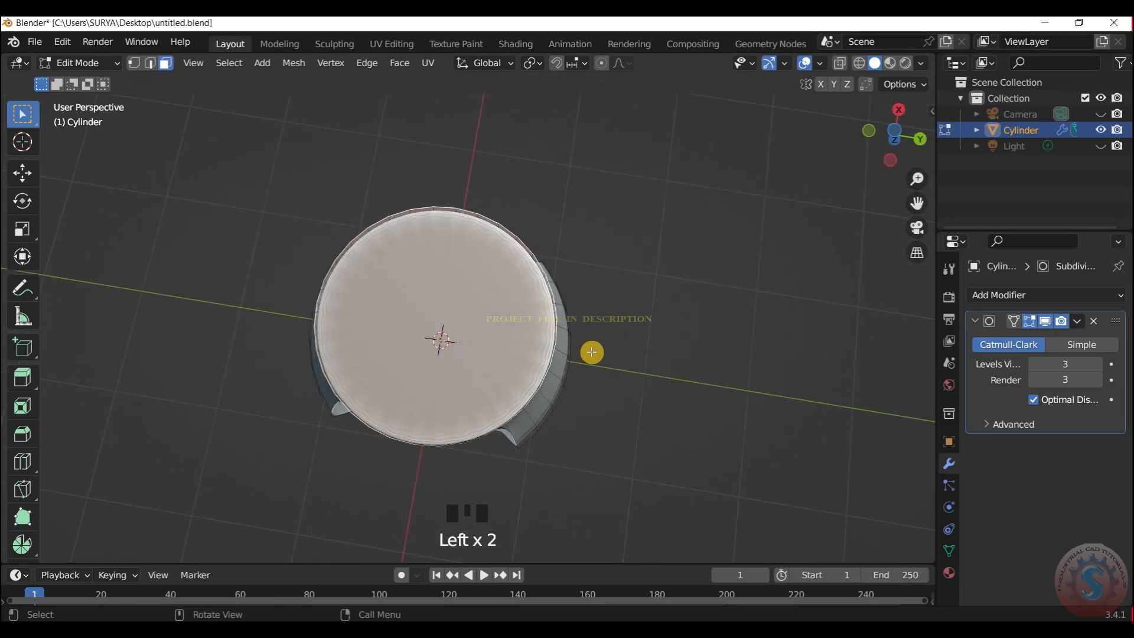
key("i")
left_click(555, 332)
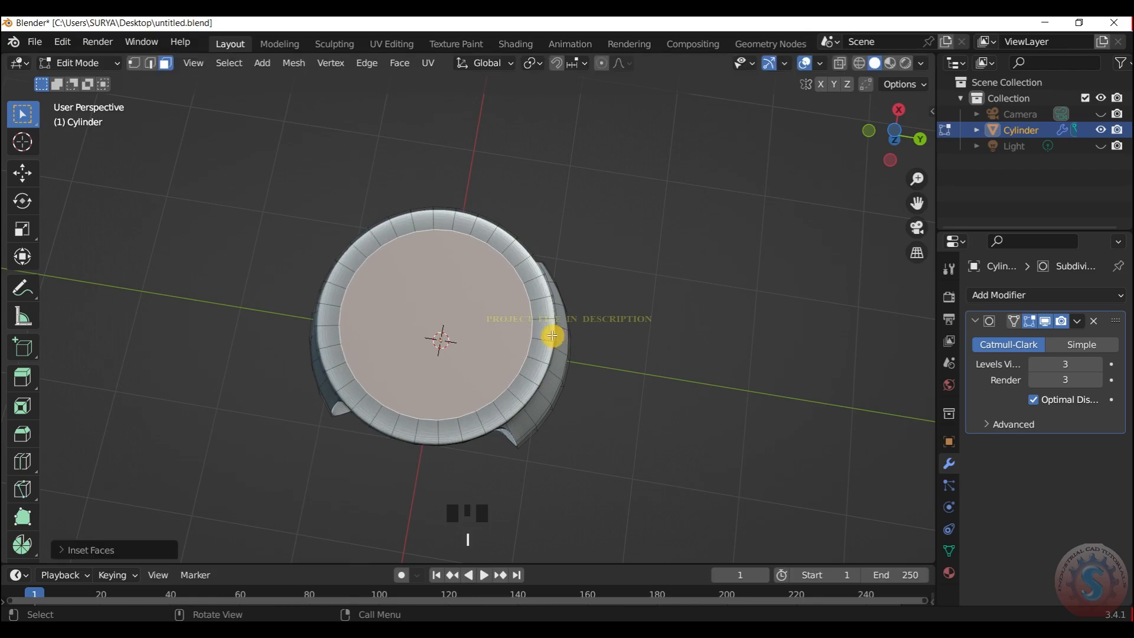
key("i")
left_click(546, 330)
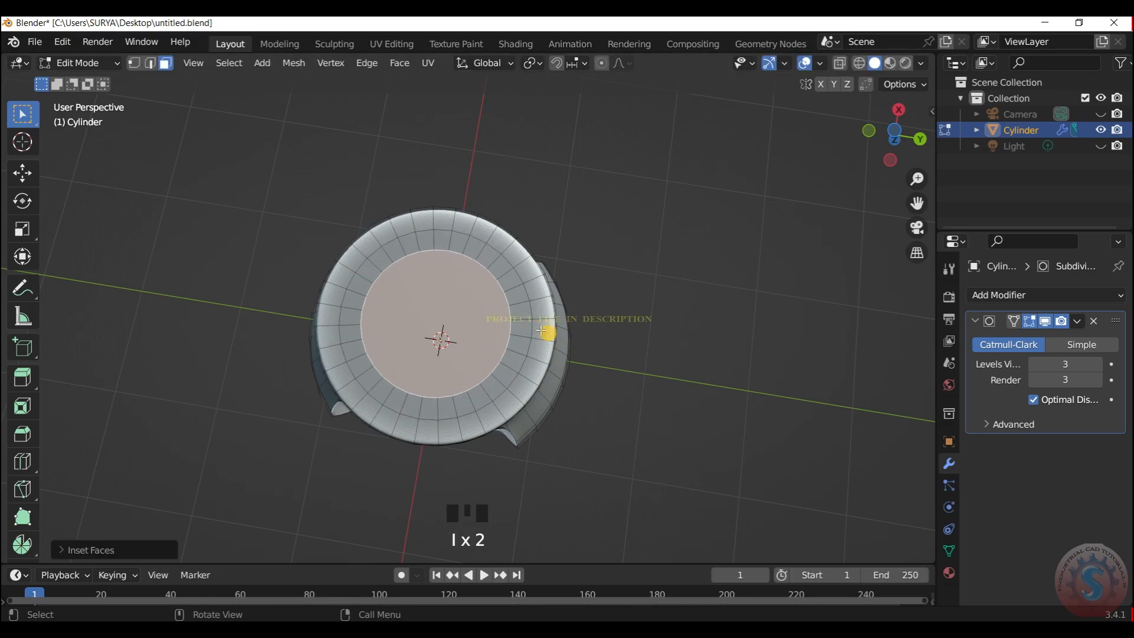
key("i")
left_click(523, 325)
key("i")
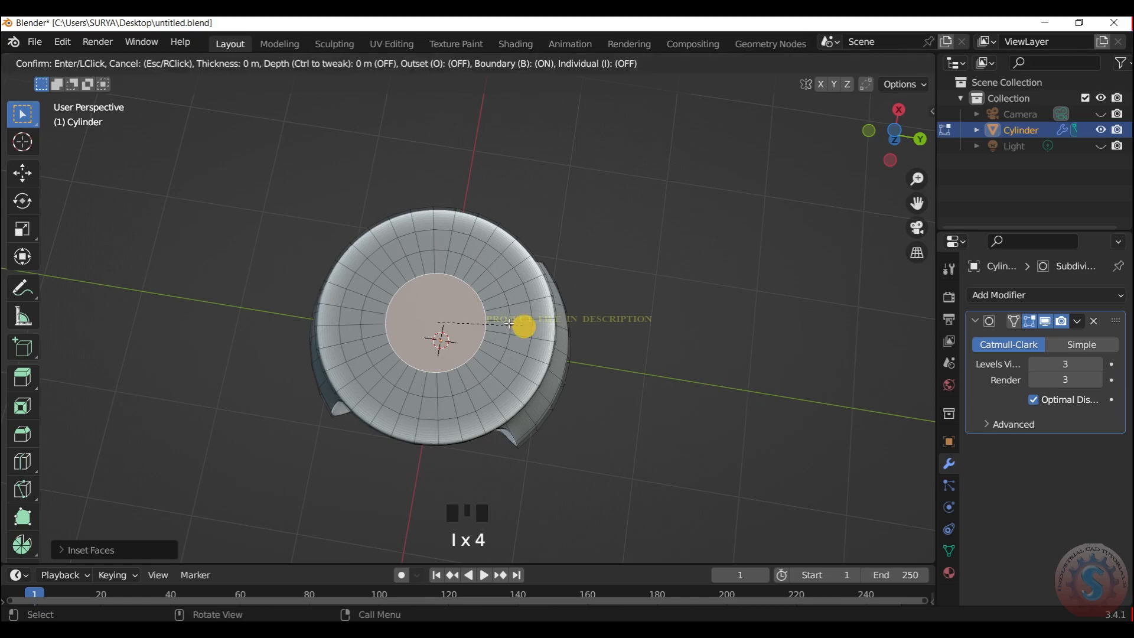
left_click(498, 323)
key("i")
left_click(481, 320)
Select all bottom faces inside the outermost inset ring and delete them to open the base
left_click(498, 338)
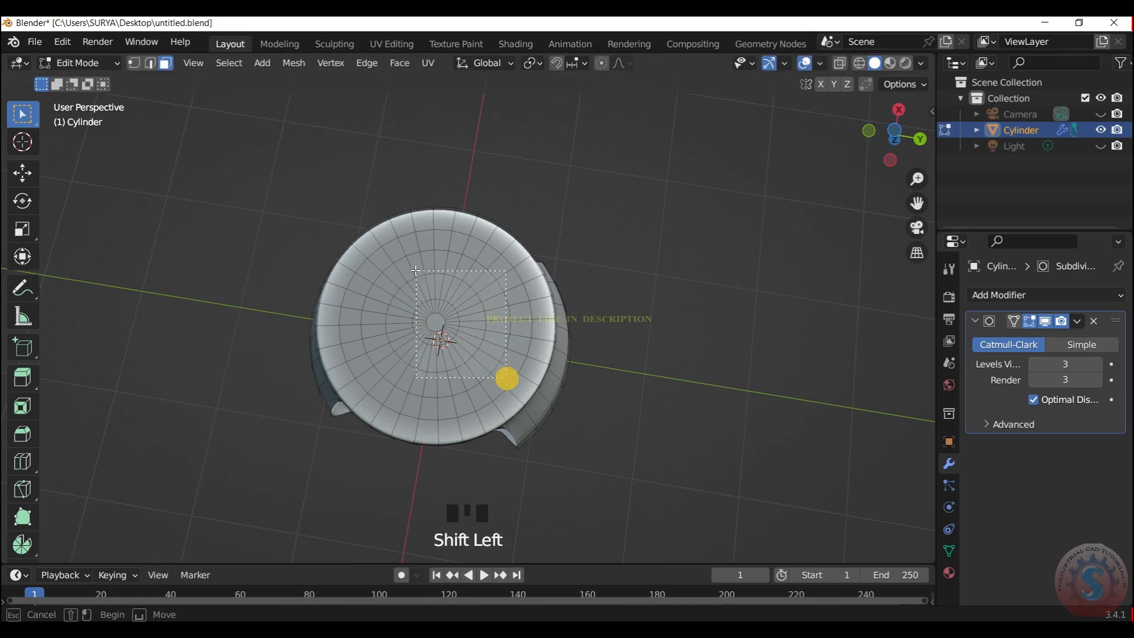
left_click(473, 343, "shift")
left_click(449, 409, "shift")
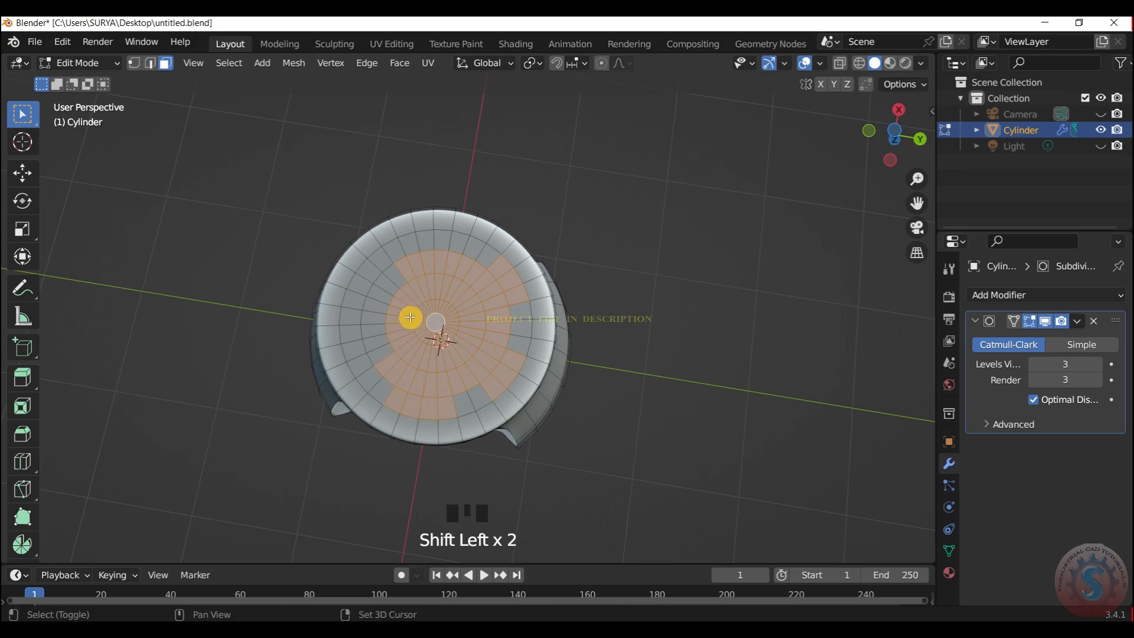
left_click_drag(413, 377, 363, 285, "shift")
left_click_drag(455, 284, 448, 247, "shift")
left_click(519, 339, "shift")
left_click(492, 394, "shift")
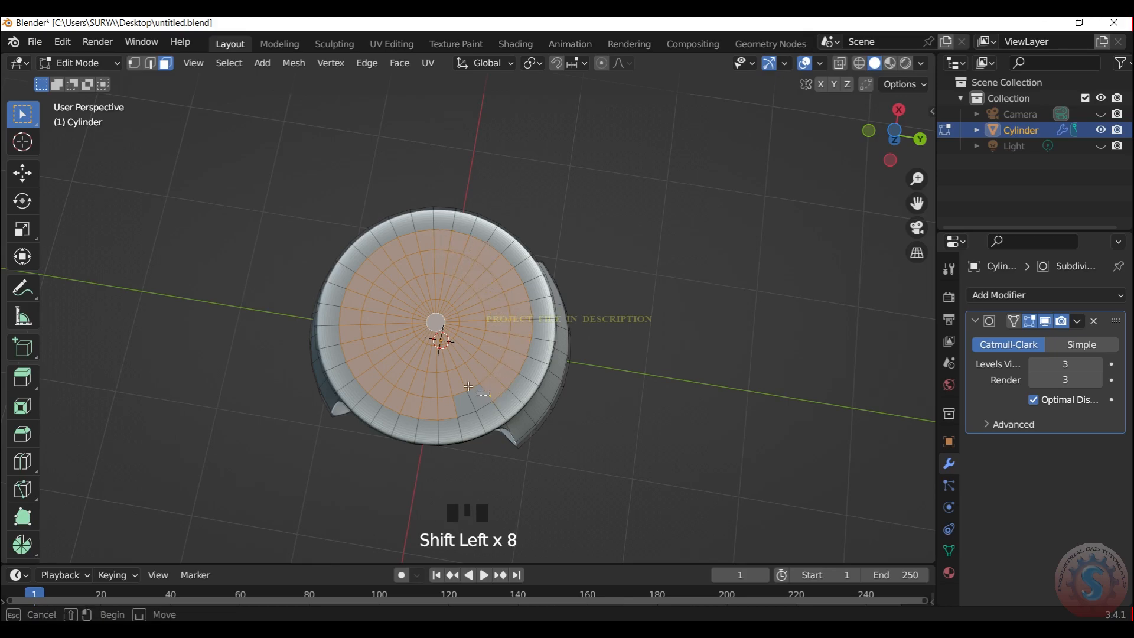
key("x")
left_click(463, 374)
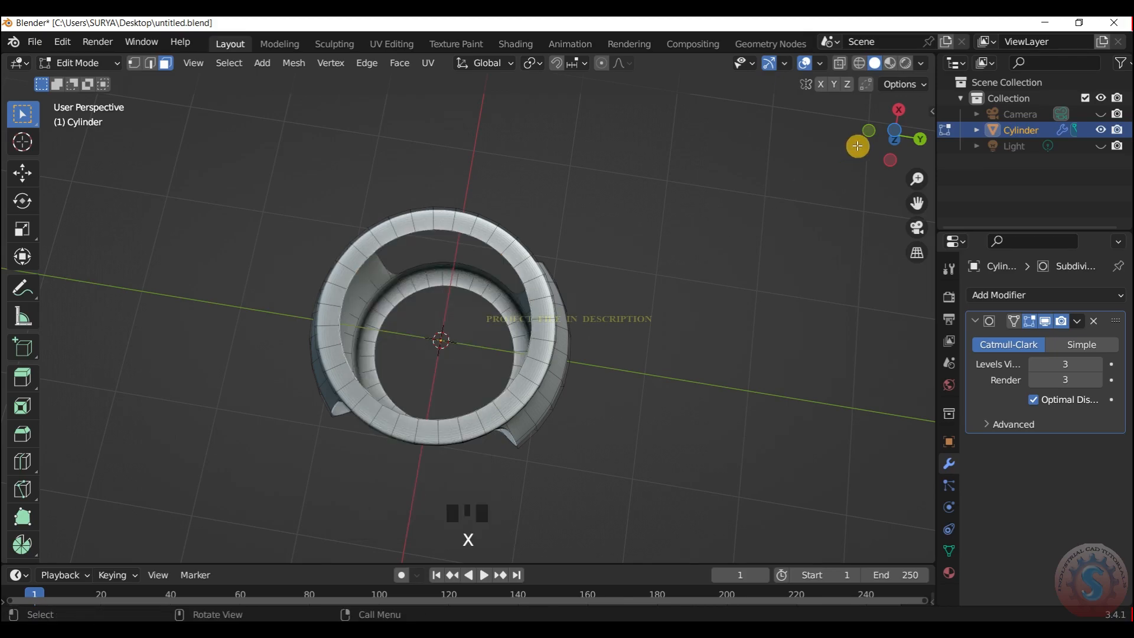
Return to Object Mode and apply smooth shading to the cylinder
left_click_drag(898, 109, 993, 257)
scroll(898, 108, "down", 1)
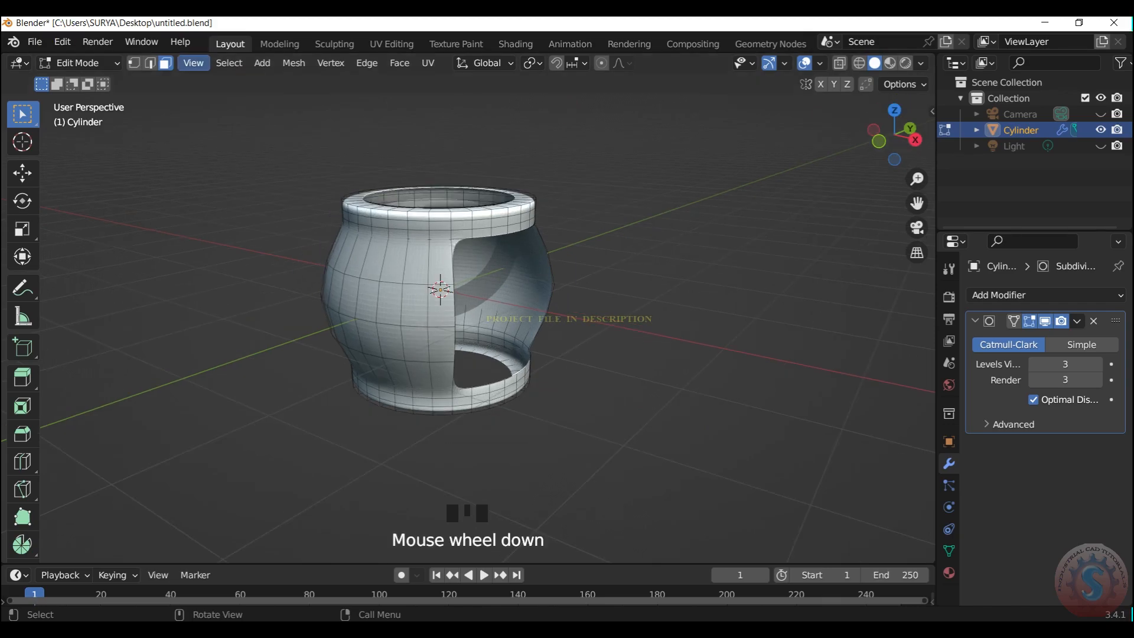
left_click(58, 64)
left_click(86, 78)
scroll(512, 232, "down", 3)
left_click(552, 241)
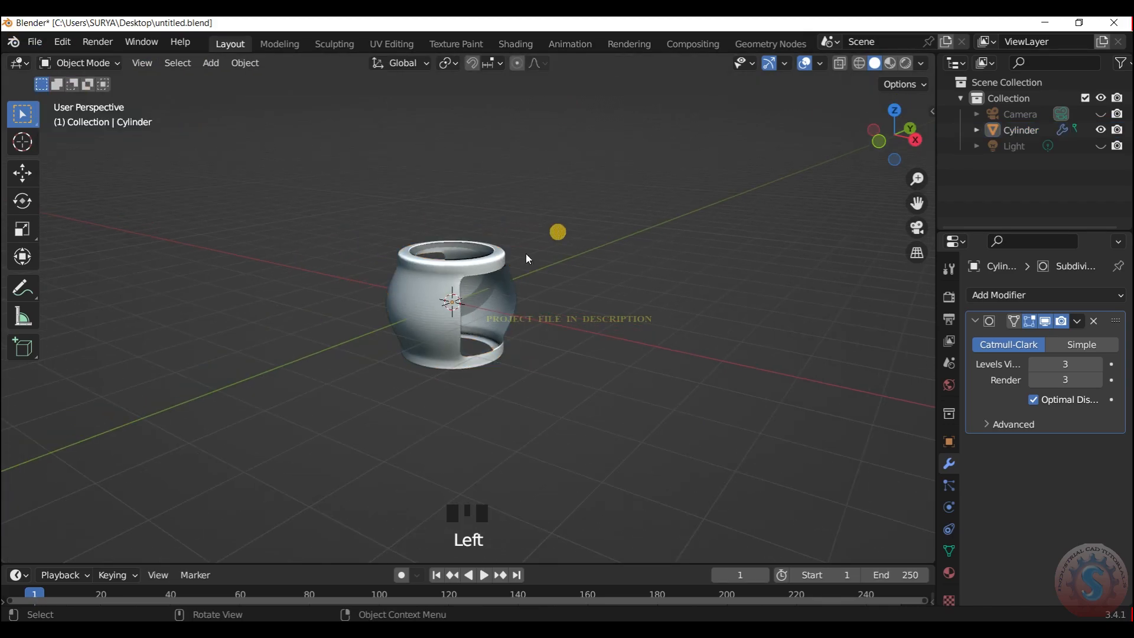
left_click(447, 292)
right_click(447, 292)
left_click(443, 286)
left_click(612, 295)
Save the Blender file
key("ctrl+s")
left_click(42, 43)
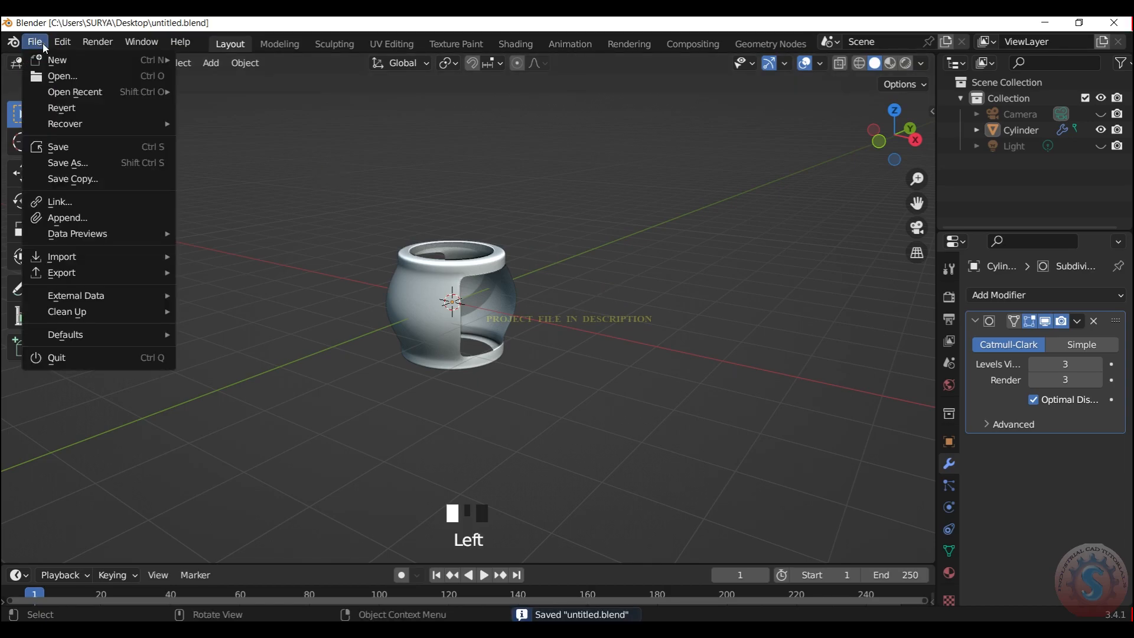
left_click(62, 152)
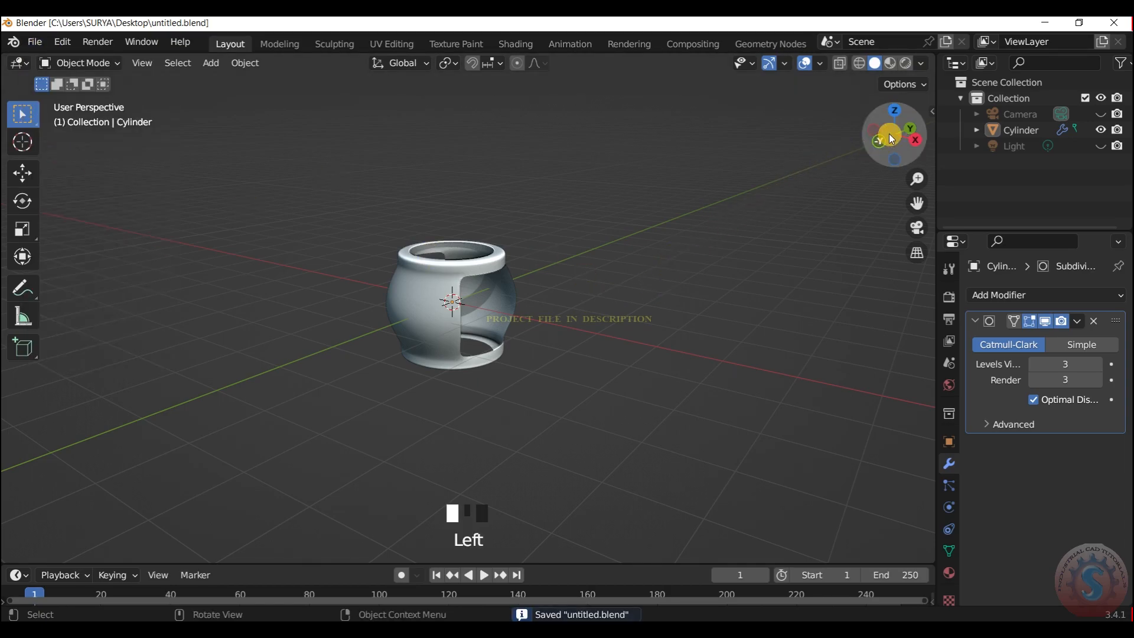
Add a Solidify modifier to the cylinder and set its thickness to 0.03 m
scroll(888, 134, "up", 2)
left_click_drag(889, 133, 888, 132)
scroll(890, 132, "down", 2)
scroll(891, 132, "up", 2)
scroll(887, 130, "up", 3)
mouse_move(888, 129)
left_mouse_down()
mouse_move(877, 177)
mouse_move(885, 131)
left_mouse_up()
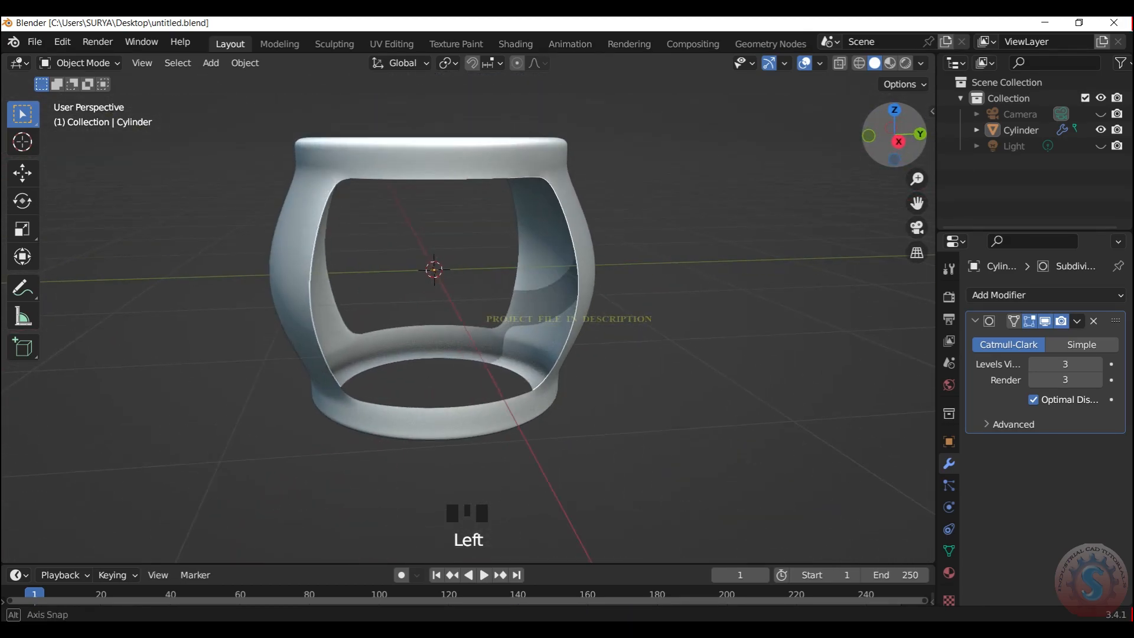
left_click(1013, 295)
left_click(830, 564)
left_click(1043, 486)
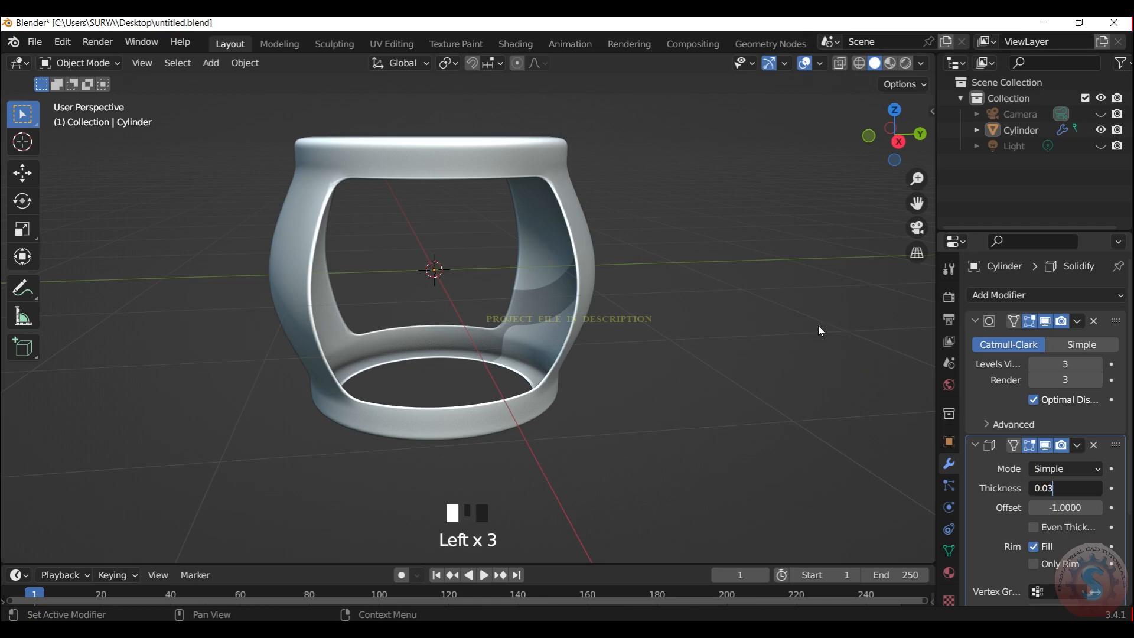
type("0.03")
left_click(758, 269)
Collapse the settings of the Subdivision Surface and Solidify modifiers and save the file
scroll(879, 129, "up", 2)
left_click_drag(879, 129, 880, 138)
left_click(975, 320)
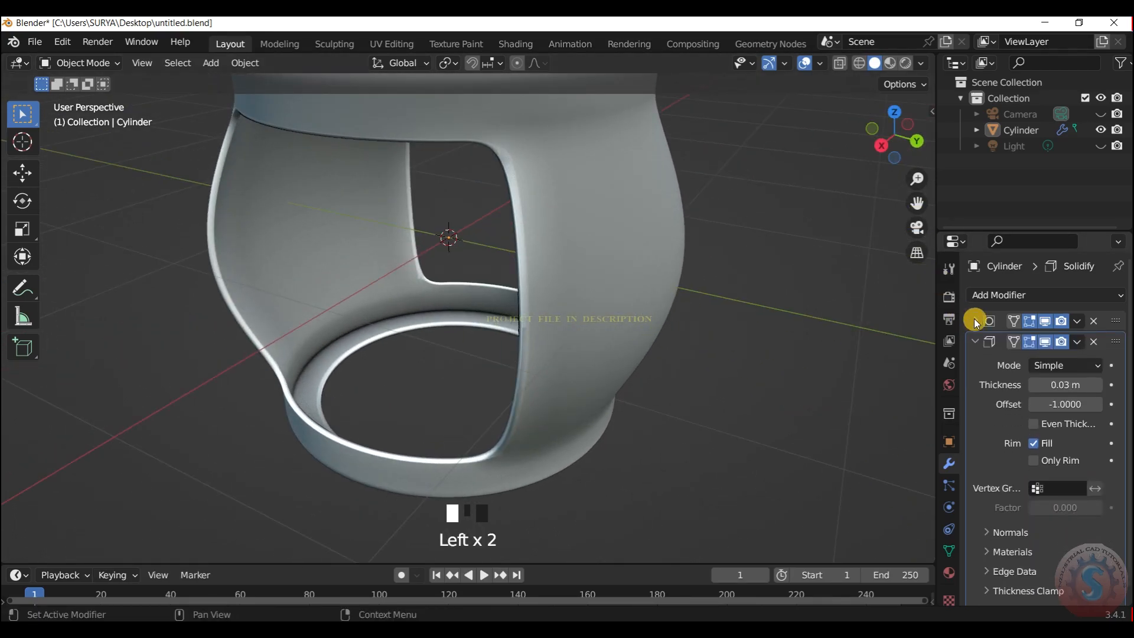
left_click(975, 341)
left_click(922, 63)
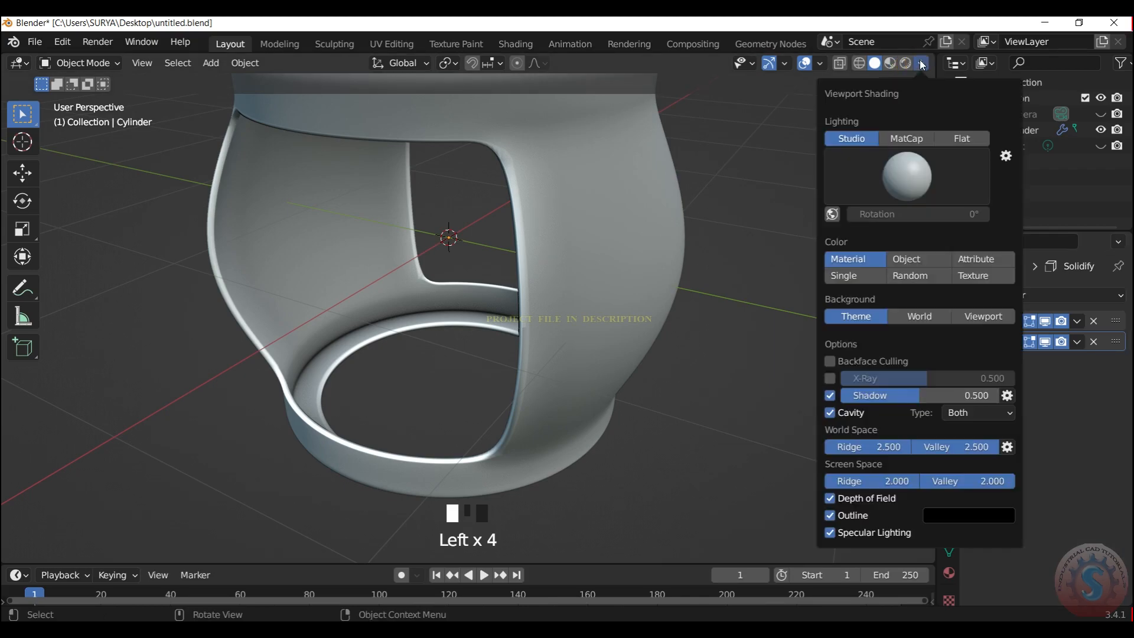
key("ctrl+s")
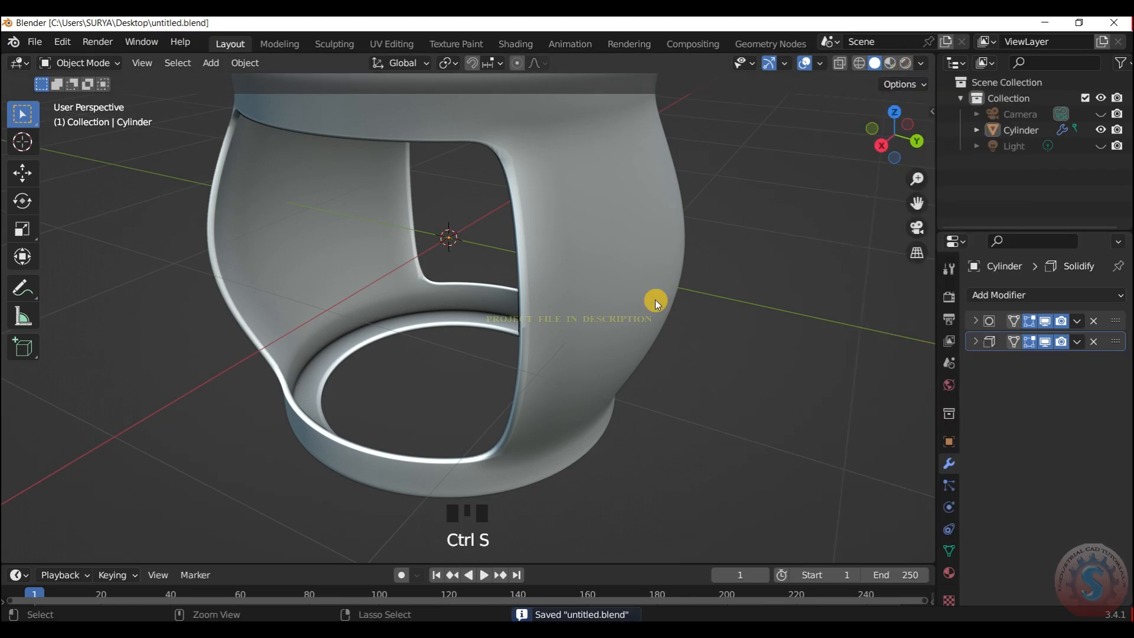
Enter Edit Mode on the cylinder and turn off the Solidify modifier's viewport display
scroll(752, 185, "down", 1)
left_click_drag(889, 134, 541, 122)
left_click(80, 63)
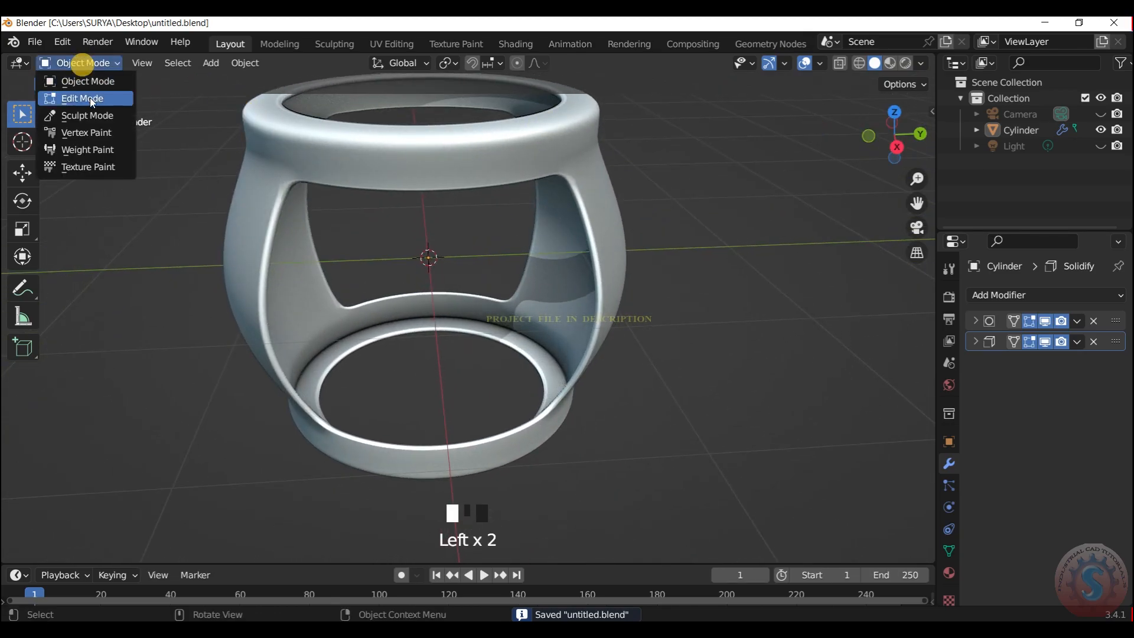
left_click(89, 99)
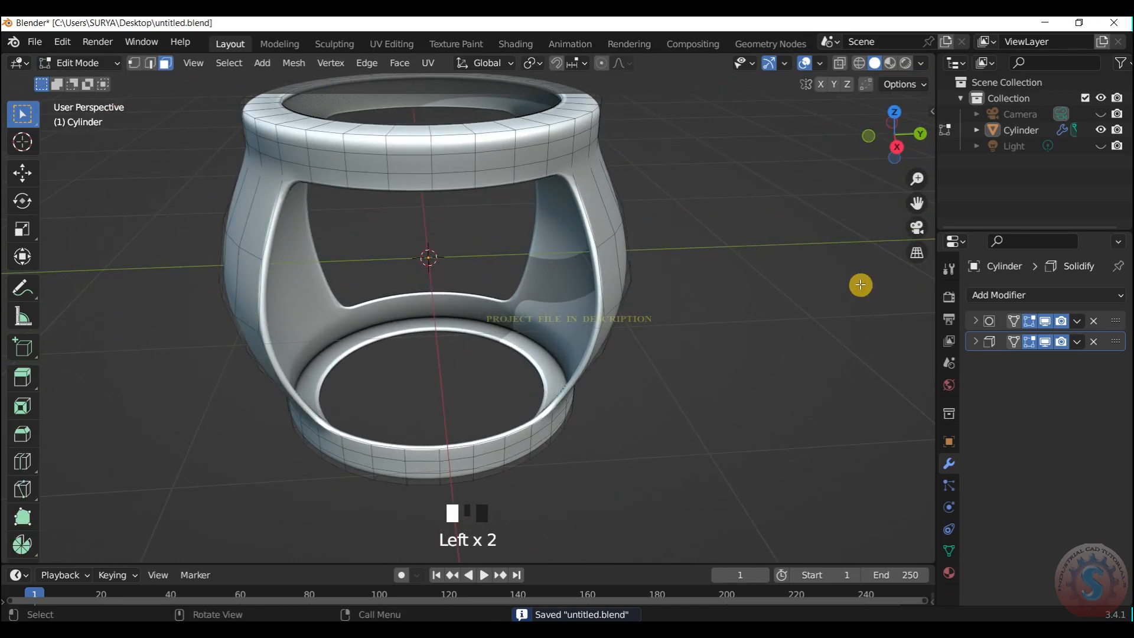
left_click(1046, 344)
Cut one edge loop across the side wall close below the upper rim and another around the rim band's lower edge
left_click_drag(914, 152, 1010, 143)
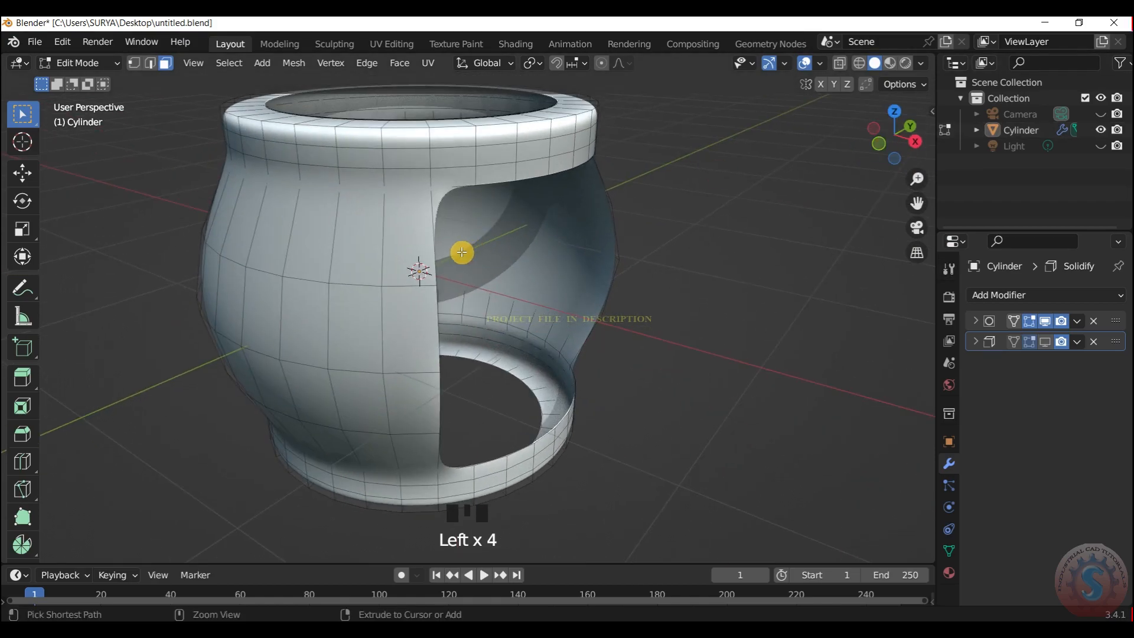
key("ctrl+r")
left_click(431, 220)
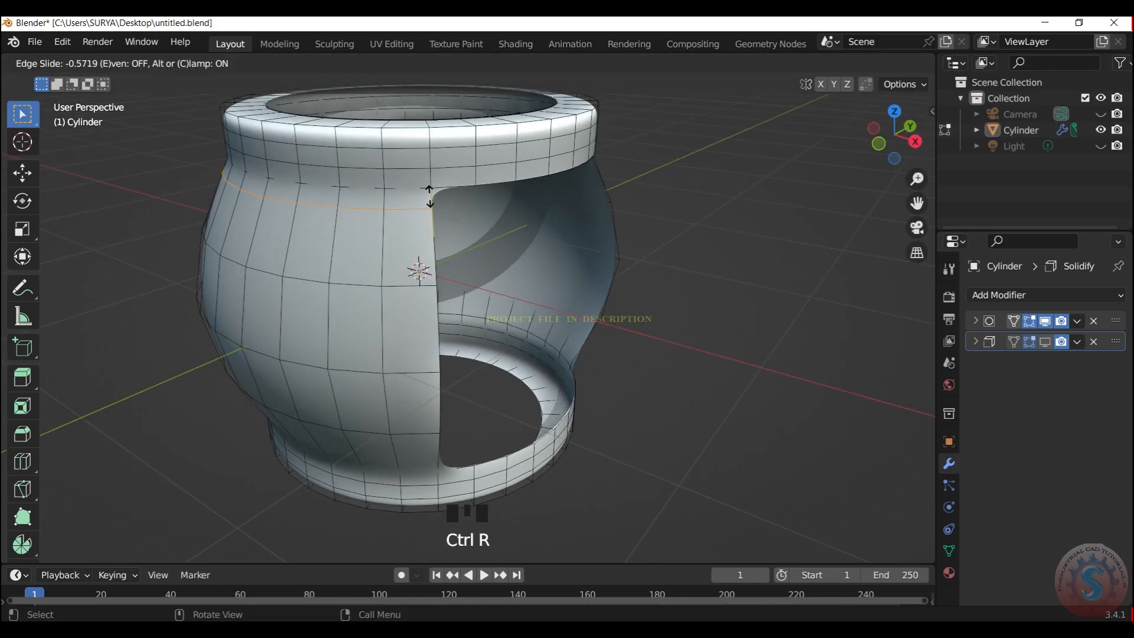
left_click(428, 191)
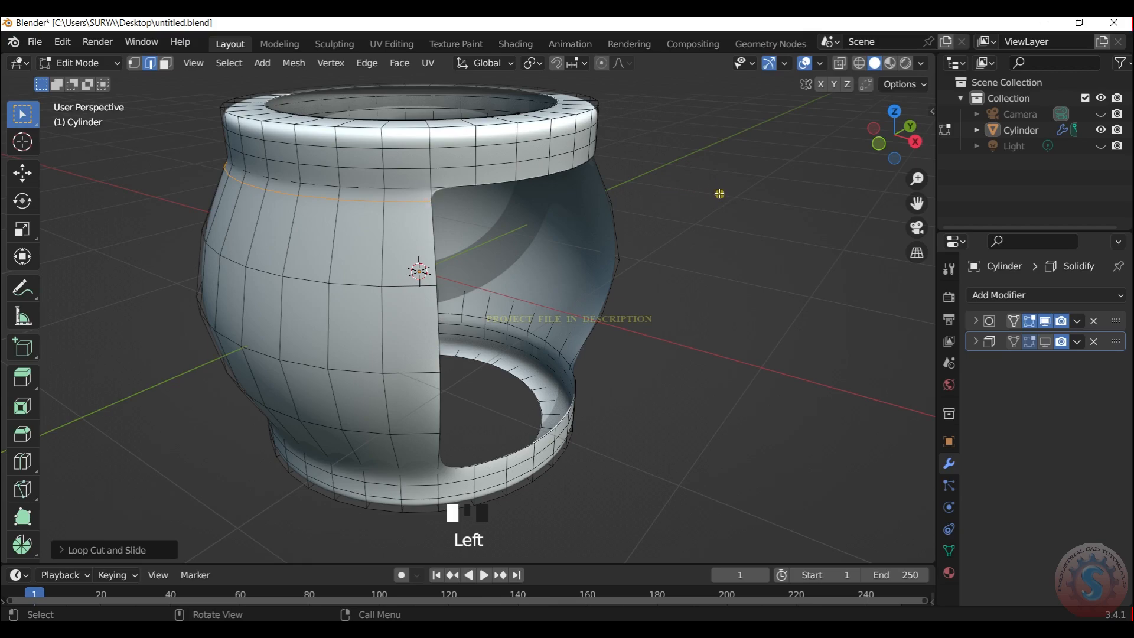
key("ctrl+r")
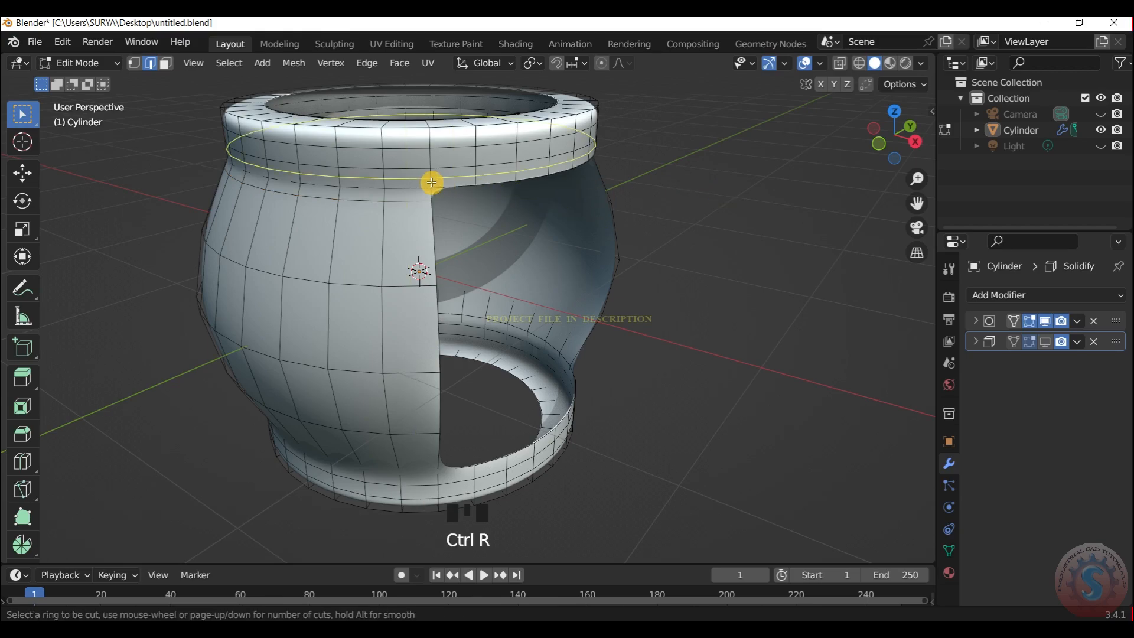
left_click(431, 182)
left_click(805, 180)
left_click(805, 180)
Cut one edge loop across the side wall close above the base band and another around the base band's upper edge
left_click_drag(895, 135, 895, 107)
key("ctrl+r")
left_click(428, 387)
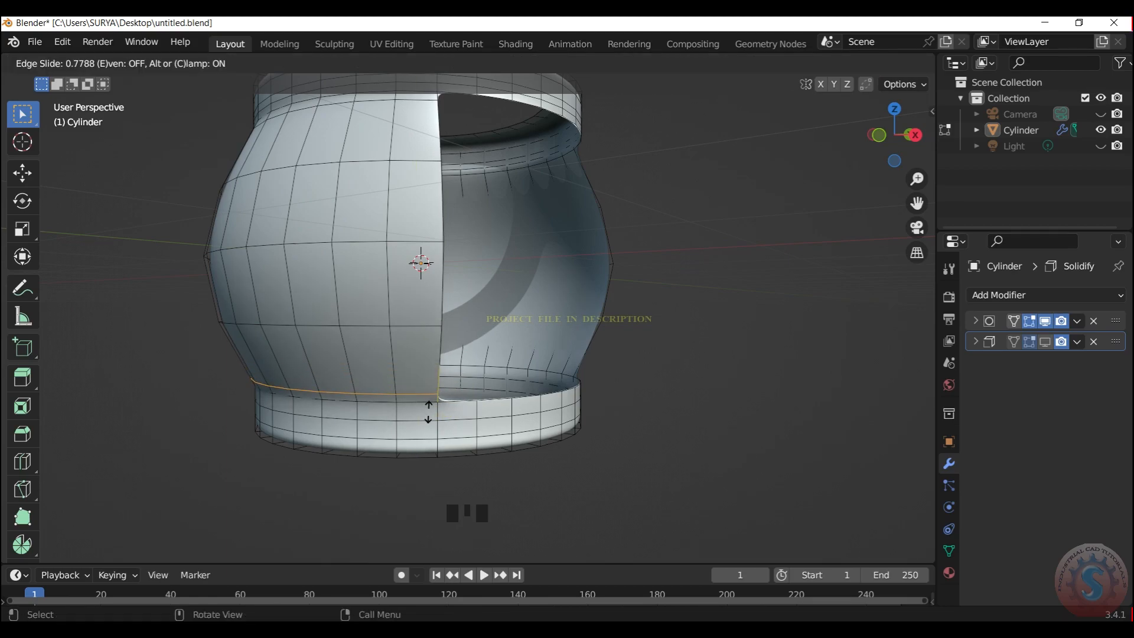
left_click(429, 412)
key("ctrl+r")
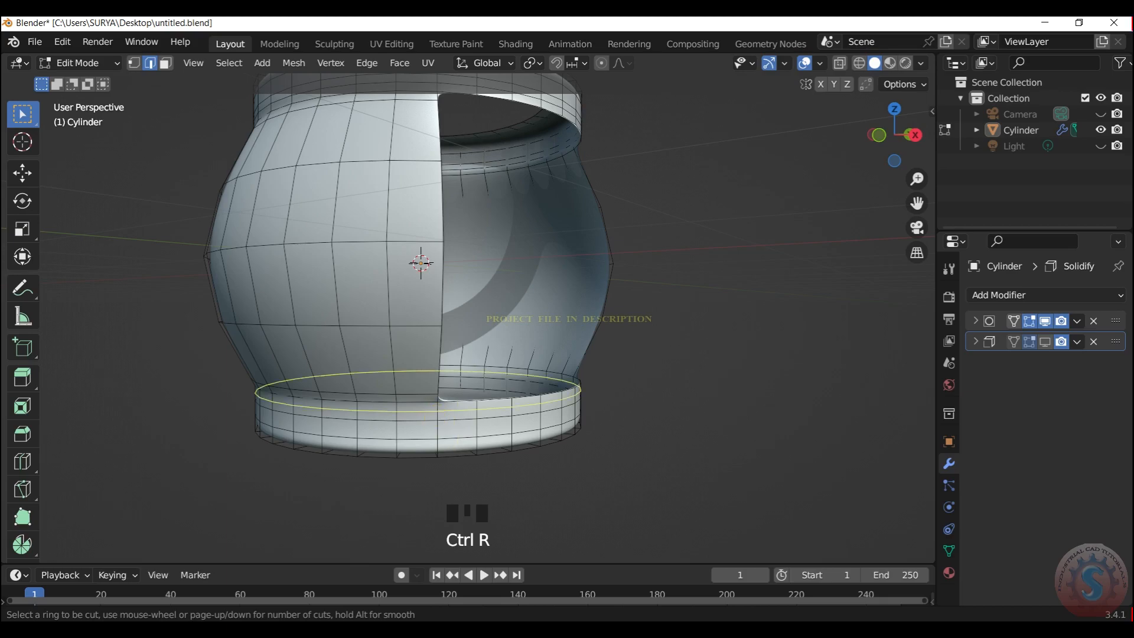
left_click(810, 283)
Examine the smoothed body in Object Mode from several angles, checking the sharpened rim and base transitions
left_click(88, 63)
left_click(93, 81)
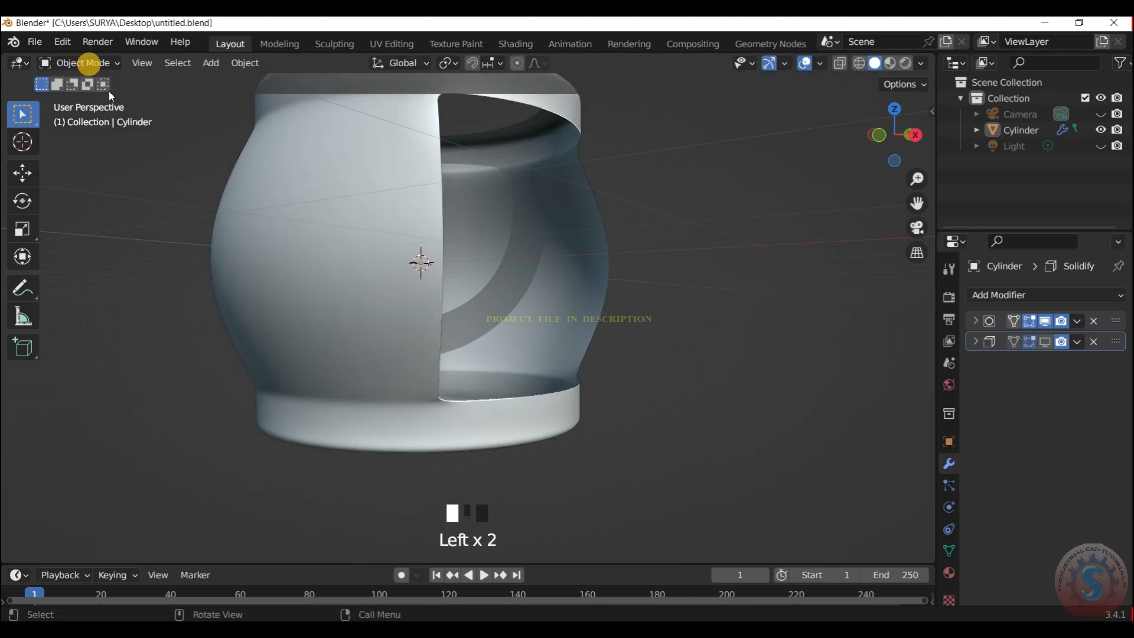
scroll(703, 200, "down", 3)
left_click_drag(888, 156, 869, 178)
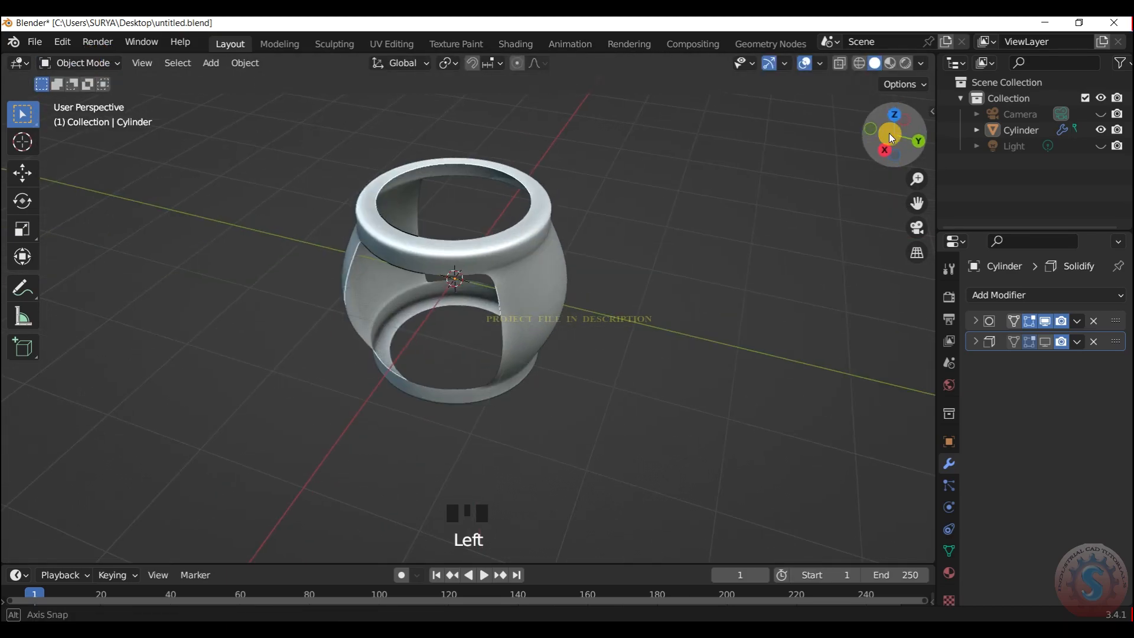
left_click(89, 64)
left_click(76, 96)
mouse_move(899, 133)
left_mouse_down()
mouse_move(904, 142)
mouse_move(895, 131)
left_mouse_up()
left_click(59, 66)
left_click(62, 82)
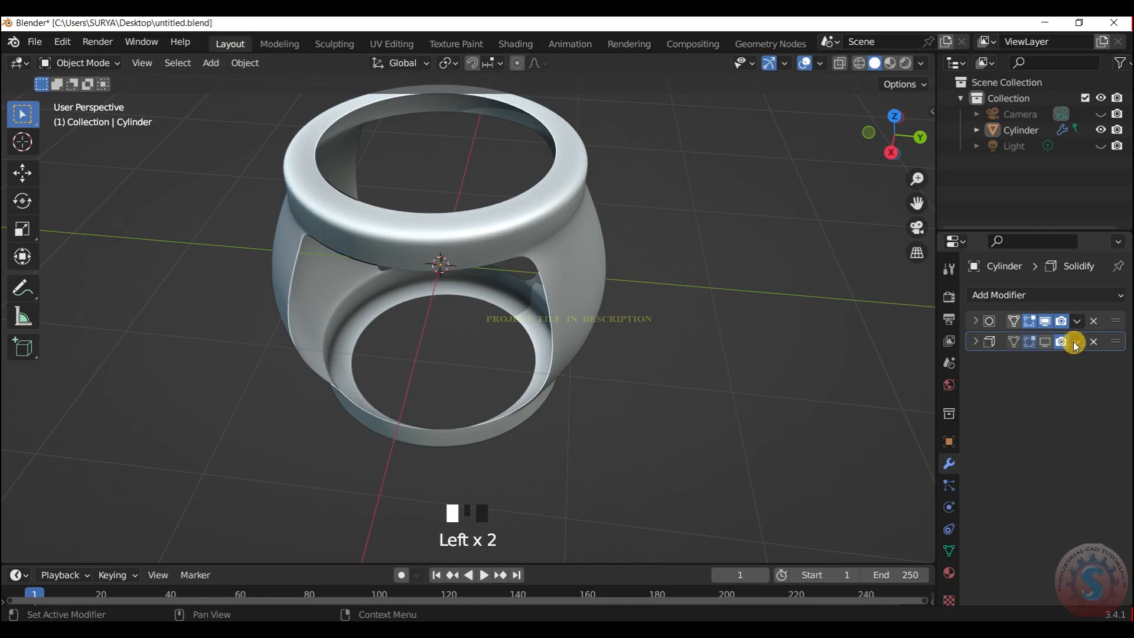
Preview the body with the Solidify modifier temporarily displayed in the viewport, and save the file
left_click(1044, 340)
left_click_drag(884, 139, 894, 136)
key("ctrl+s")
left_click(1045, 342)
Enter Edit Mode, cut an edge loop around the middle of the upper rim band and bevel it about 0.0144 m wide
left_click_drag(103, 59, 105, 97)
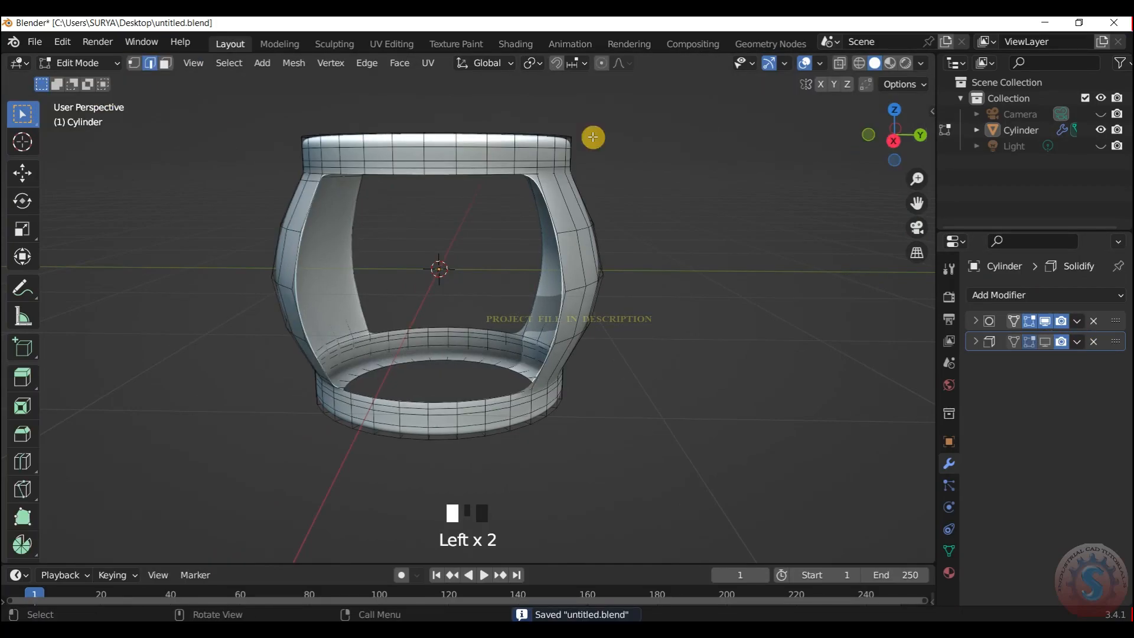
key("ctrl+r")
left_click(462, 155)
left_click(580, 149)
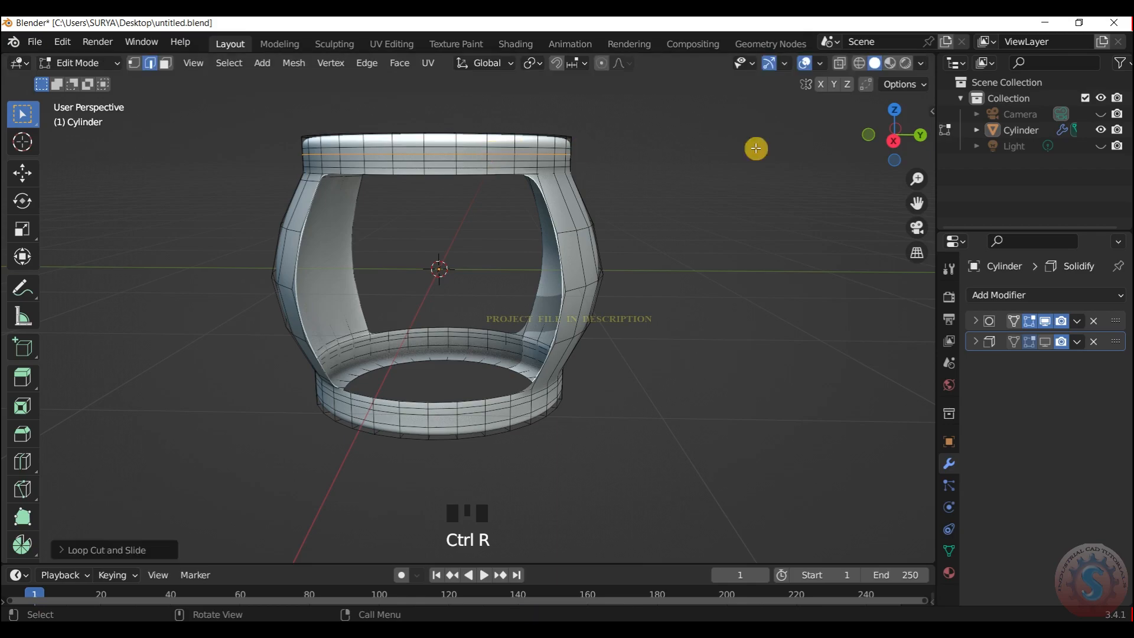
left_click_drag(916, 203, 932, 265)
scroll(497, 232, "up", 1)
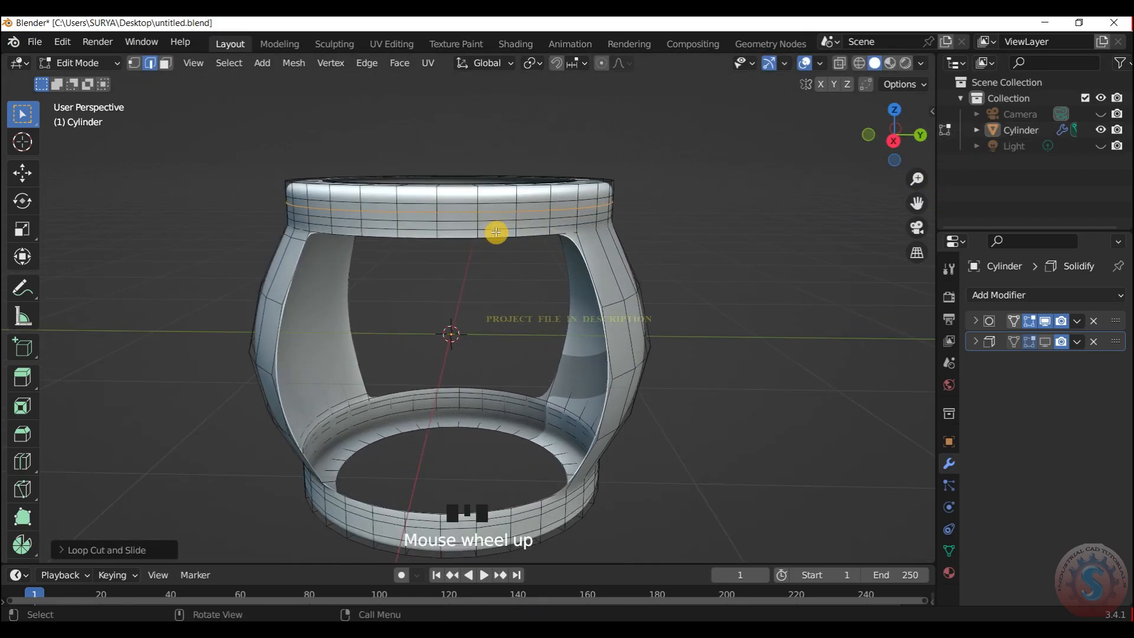
key("ctrl+b")
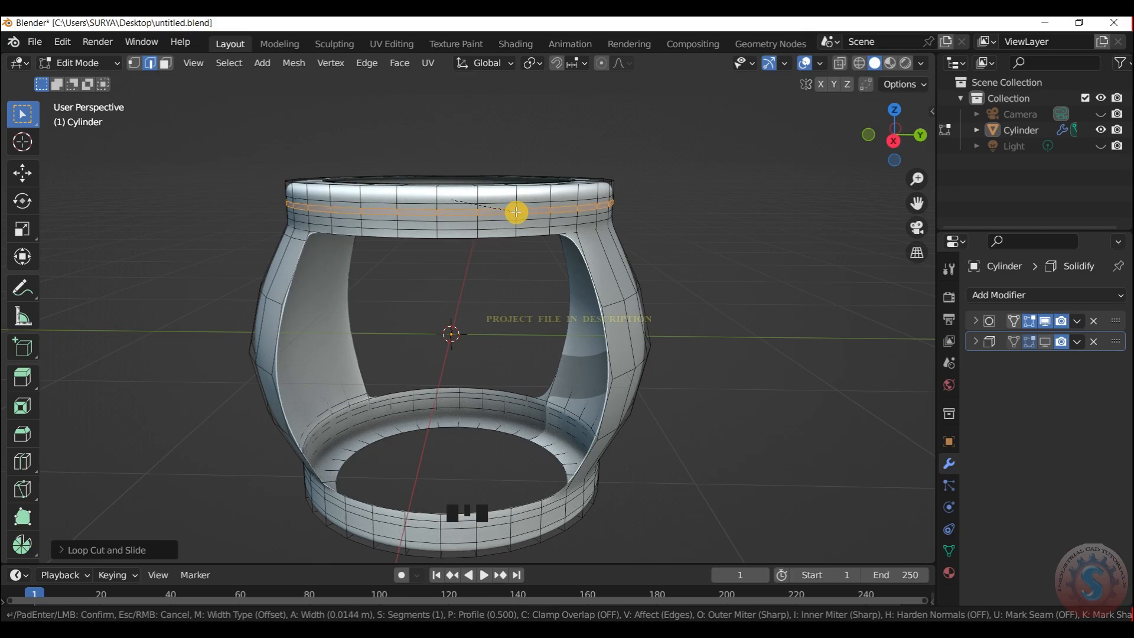
left_click(518, 211)
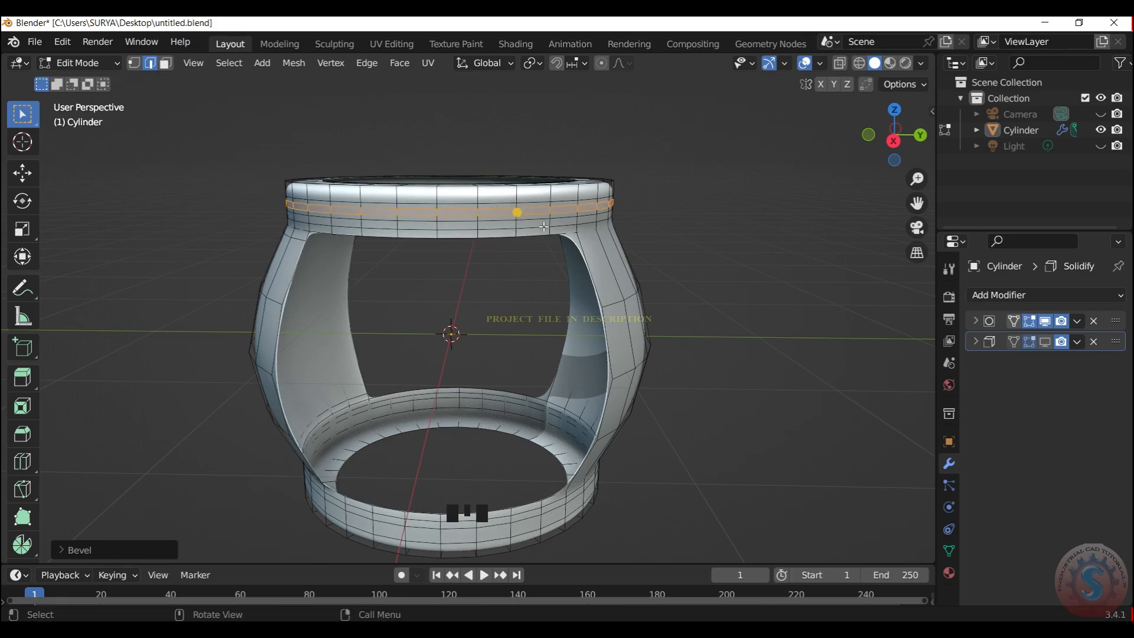
Try extruding the bevelled strip of the upper rim band inward at a scale of about 0.993, checking it in Object Mode
key("e")
key("s")
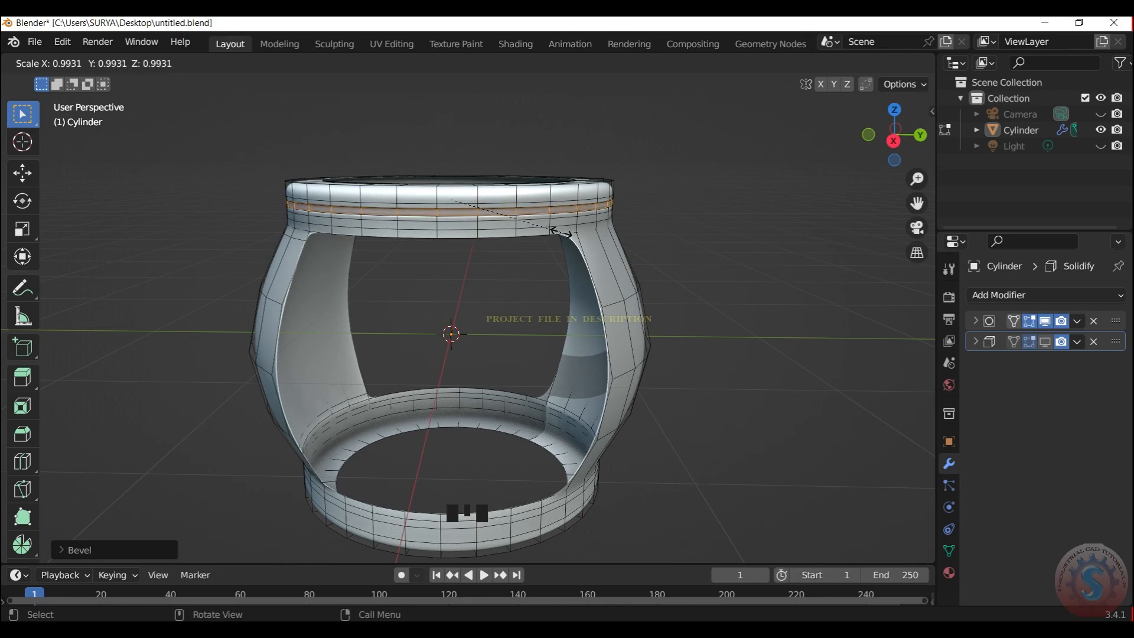
key("Escape")
left_click(77, 63)
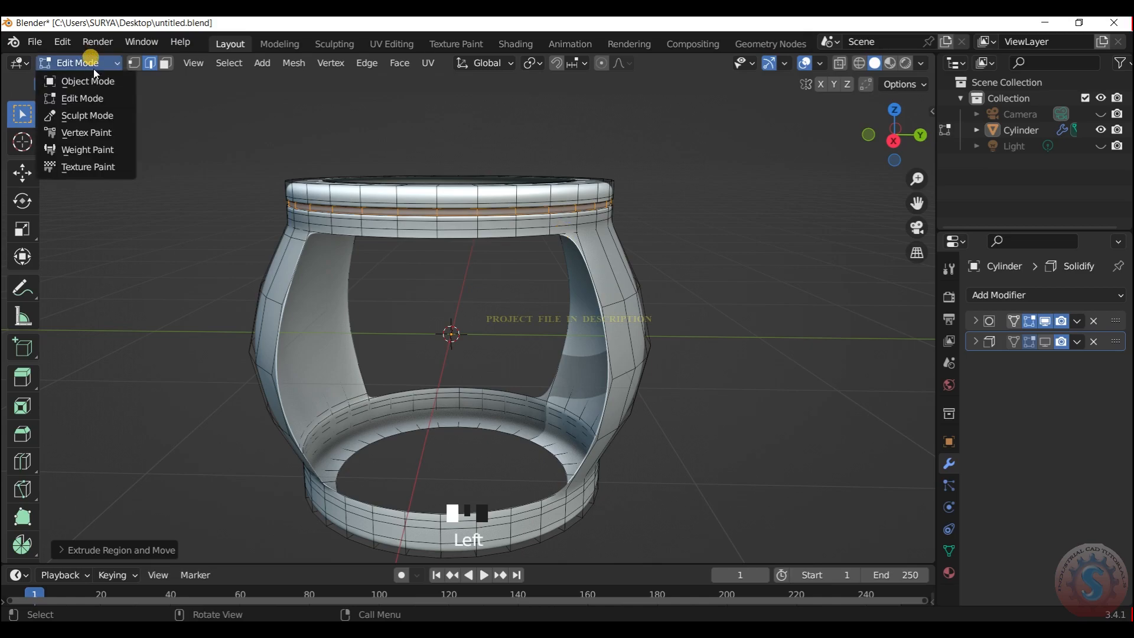
left_click(84, 79)
scroll(893, 123, "down", 3)
left_click_drag(896, 125, 902, 139)
scroll(898, 137, "down", 2)
scroll(902, 140, "up", 3)
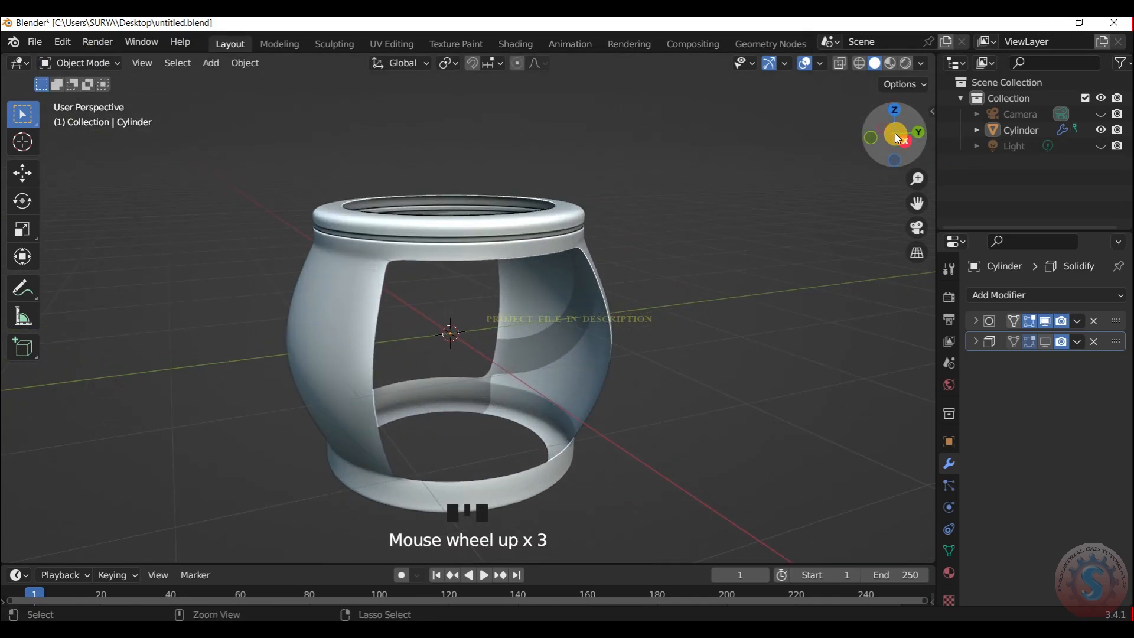
Check the rim groove through the camera, and undo its extrusion back to the flat bevelled strip
key("ctrl+z")
left_click(87, 63)
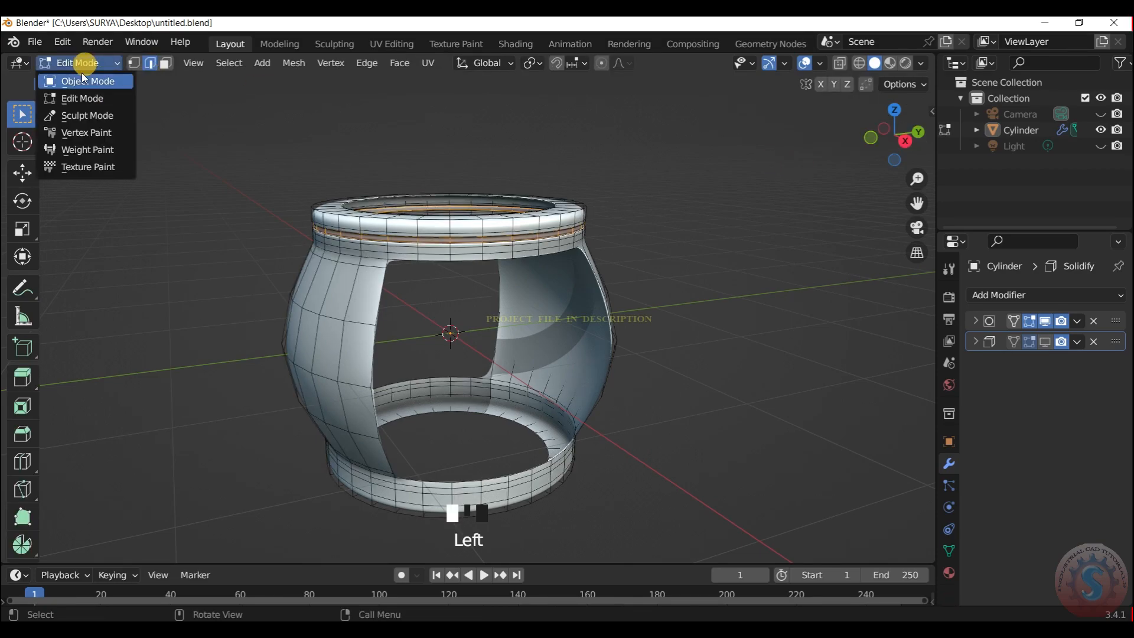
left_click(83, 77)
scroll(912, 113, "down", 6)
mouse_move(907, 119)
left_mouse_down()
mouse_move(896, 133)
mouse_move(903, 118)
left_mouse_up()
scroll(903, 119, "down", 3)
key("KP_0")
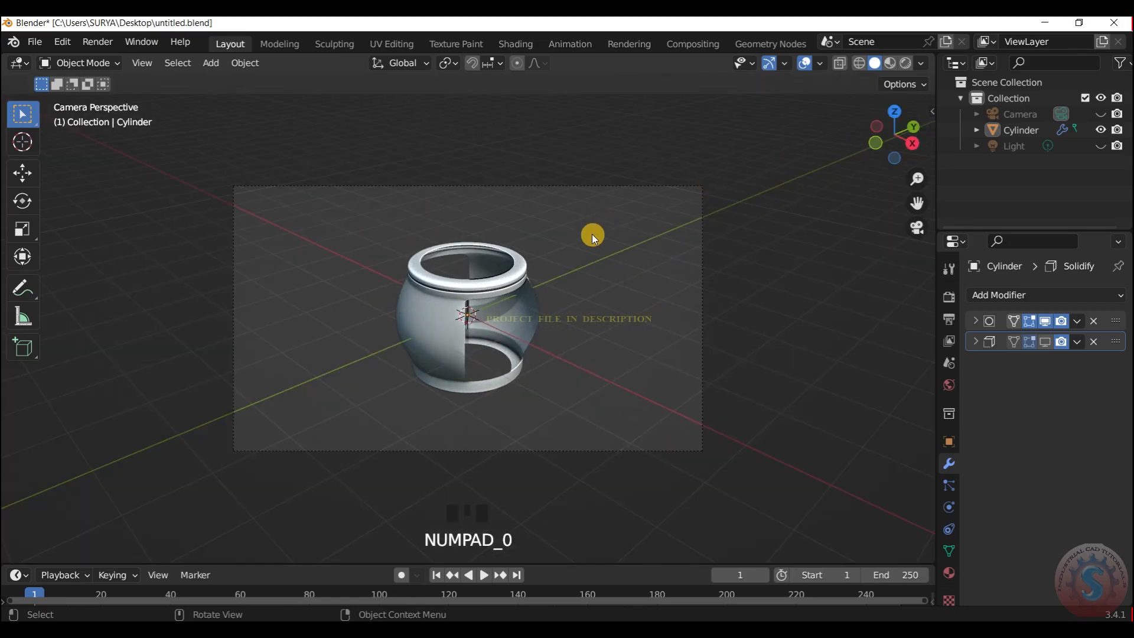
scroll(572, 263, "up", 4)
key("ctrl+z")
key("ctrl+z")
Extrude the bevelled rim strip inward at a scale of about 0.992 as a groove, rescale it and return to Object Mode
scroll(687, 215, "up", 5)
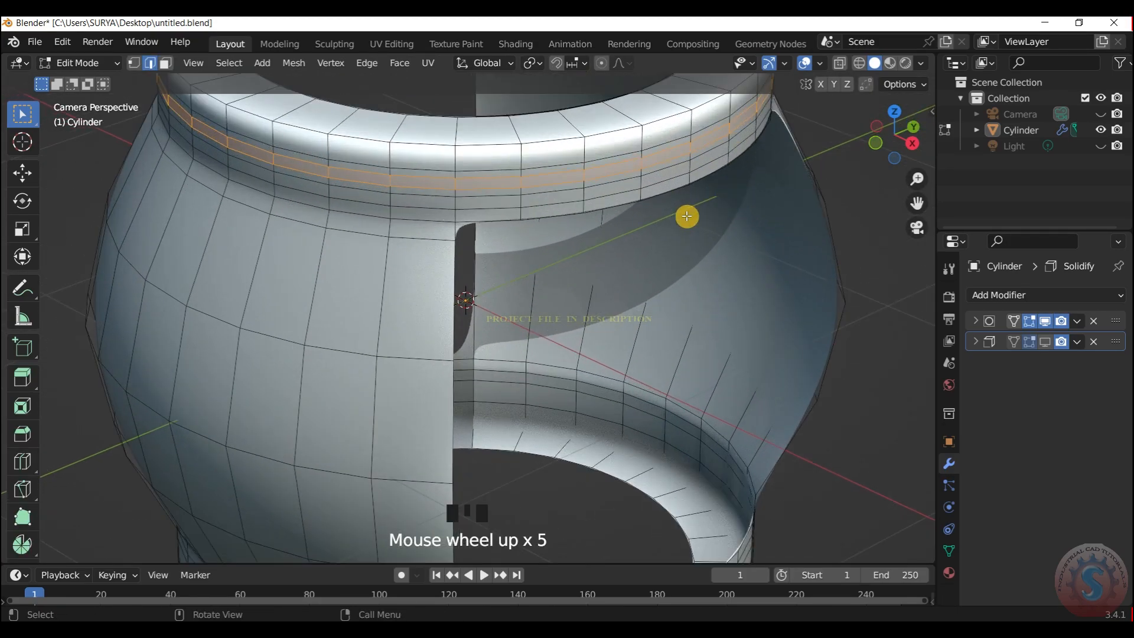
key("e")
left_click(691, 216)
key("s")
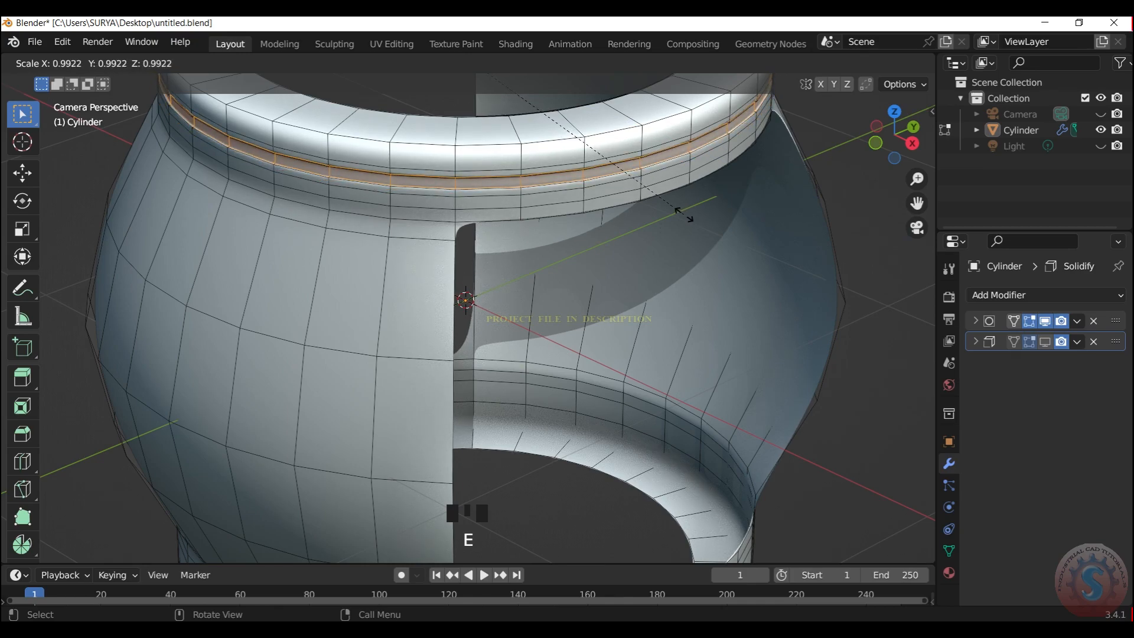
left_click(685, 217)
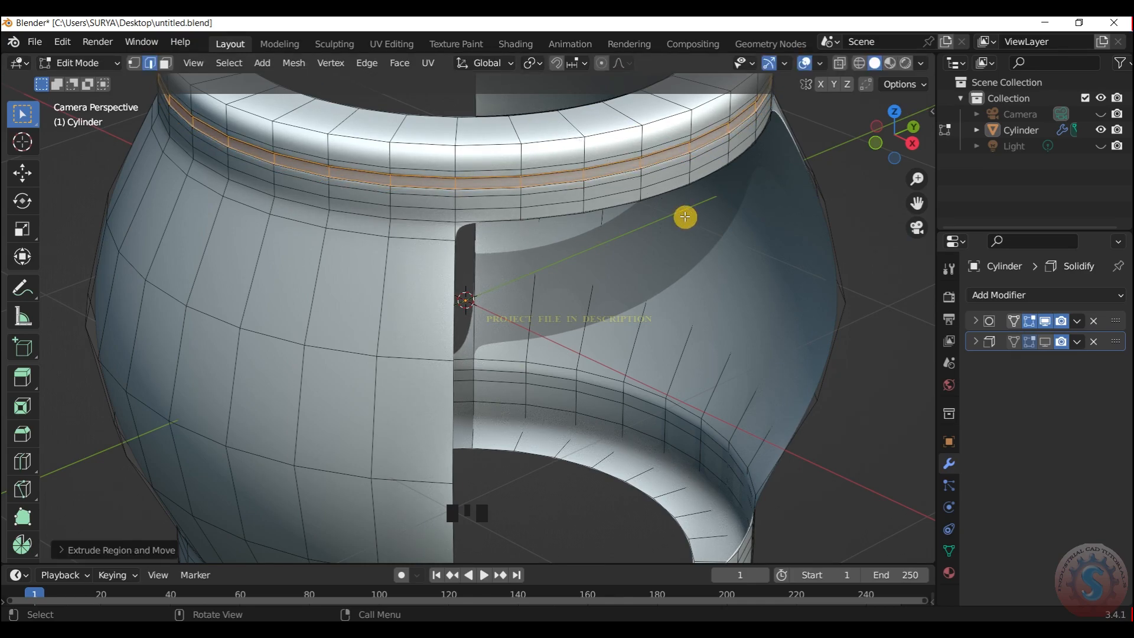
key("s")
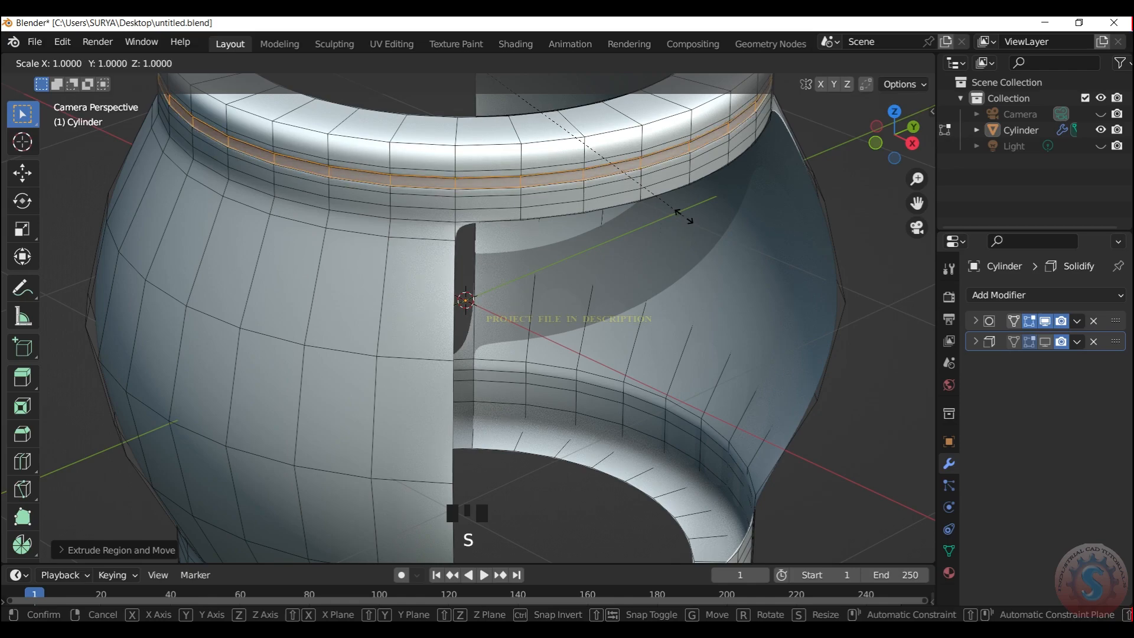
left_click(685, 217)
left_click(69, 65)
left_click(69, 65)
left_click(69, 65)
left_click(74, 82)
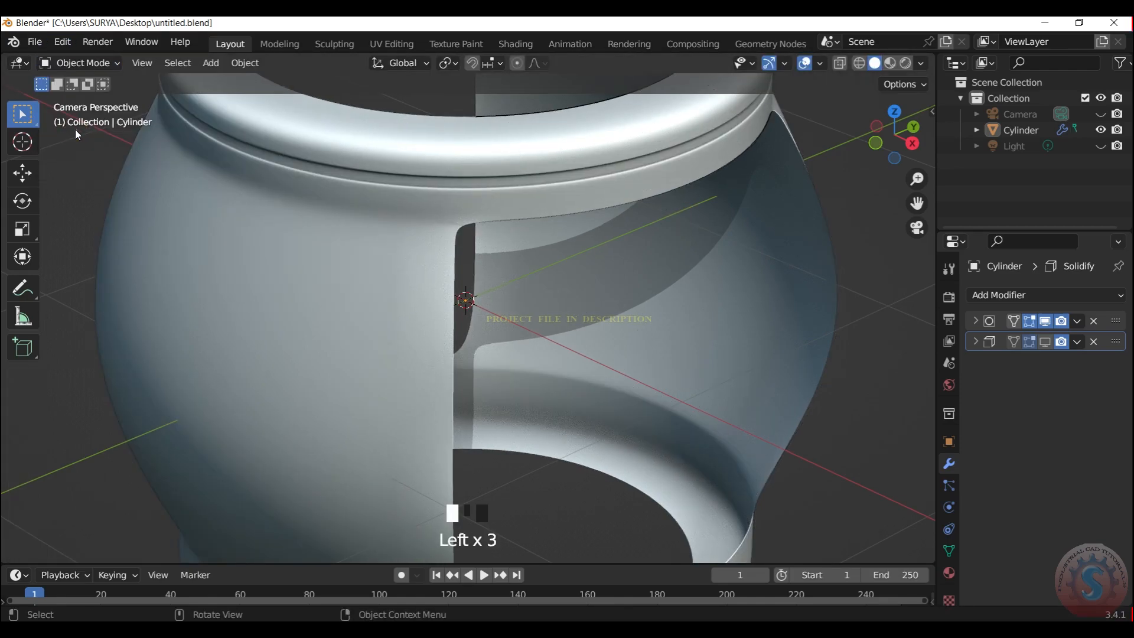
In Edit Mode, cut an edge loop around the middle of the base band and bevel it about 0.0123 m wide
scroll(563, 151, "down", 6)
scroll(906, 140, "up", 2)
left_click_drag(906, 140, 845, 102)
scroll(856, 151, "up", 5)
left_click_drag(897, 148, 856, 139)
left_click_drag(101, 59, 98, 93)
key("ctrl+r")
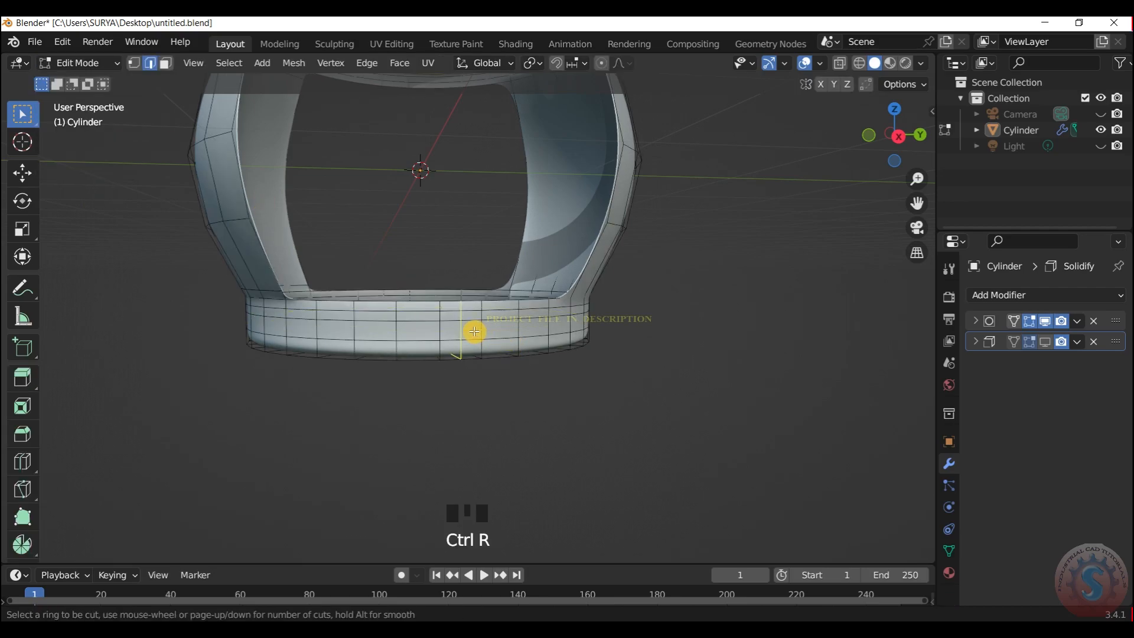
left_click(478, 330)
right_click(479, 330)
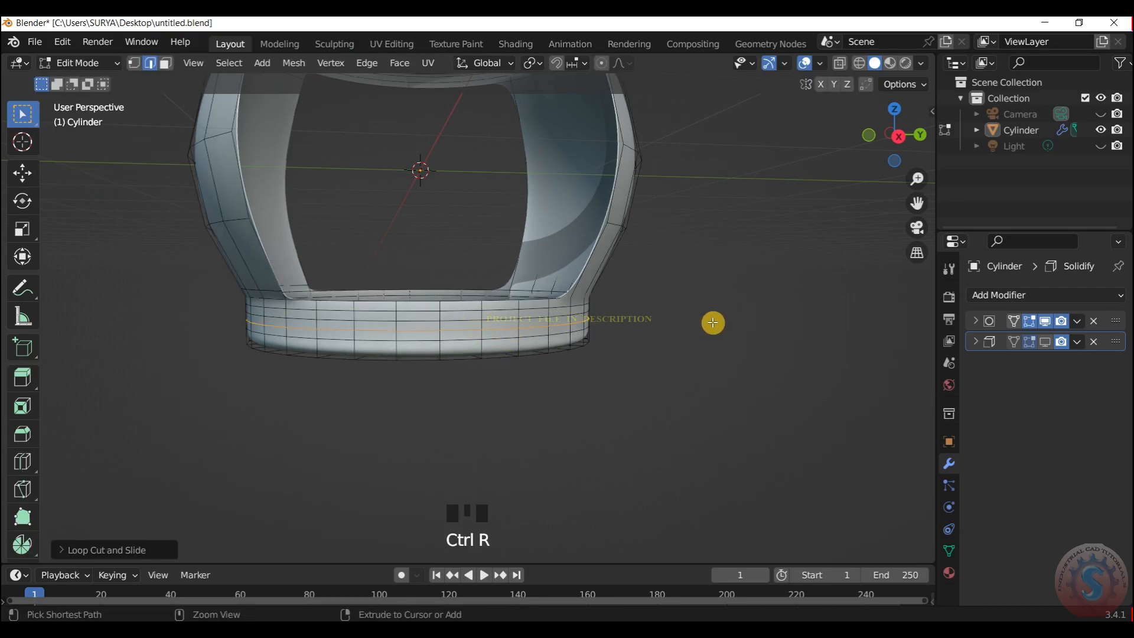
key("ctrl+b")
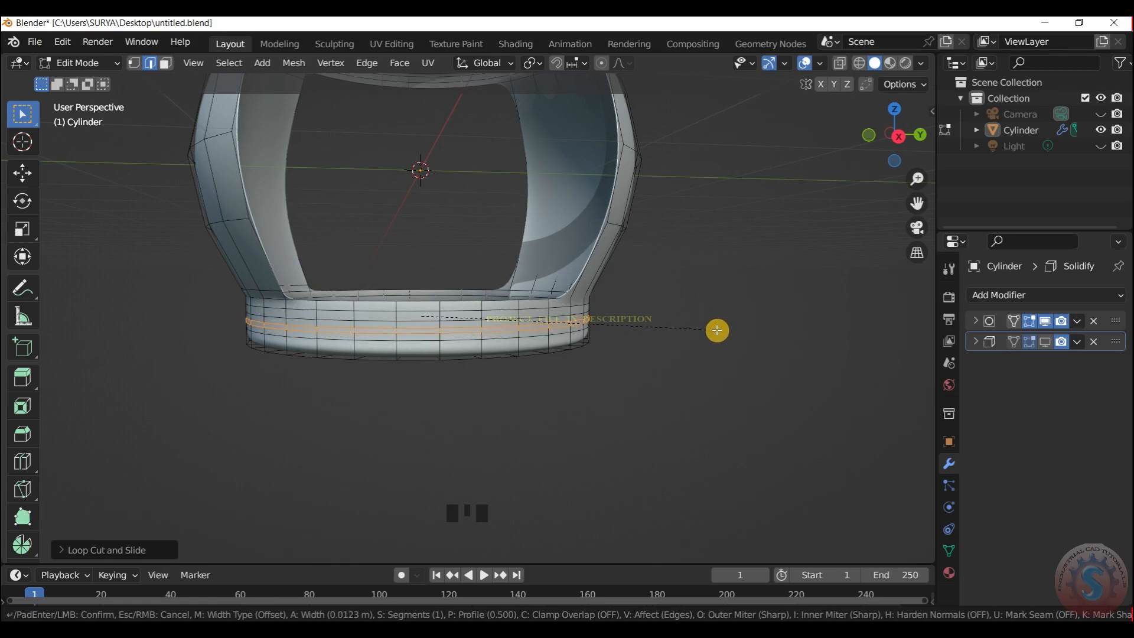
left_click(717, 333)
Extrude the base band's bevelled strip inward at a scale of about 0.993 and shrink it again by about 0.993
scroll(713, 339, "up", 2)
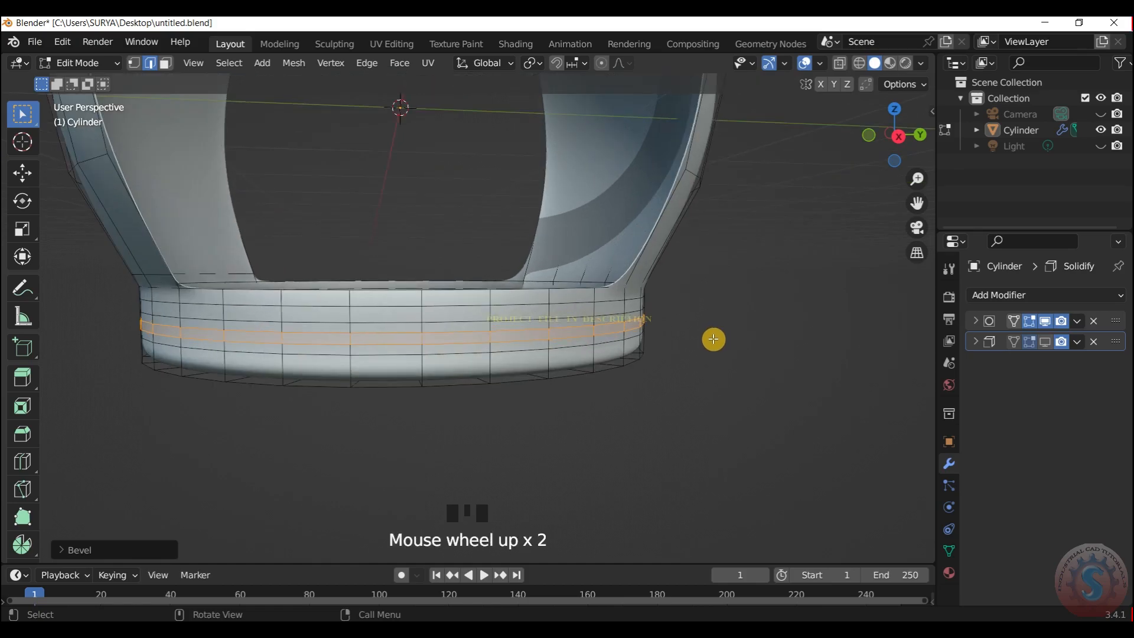
key("e")
key("s")
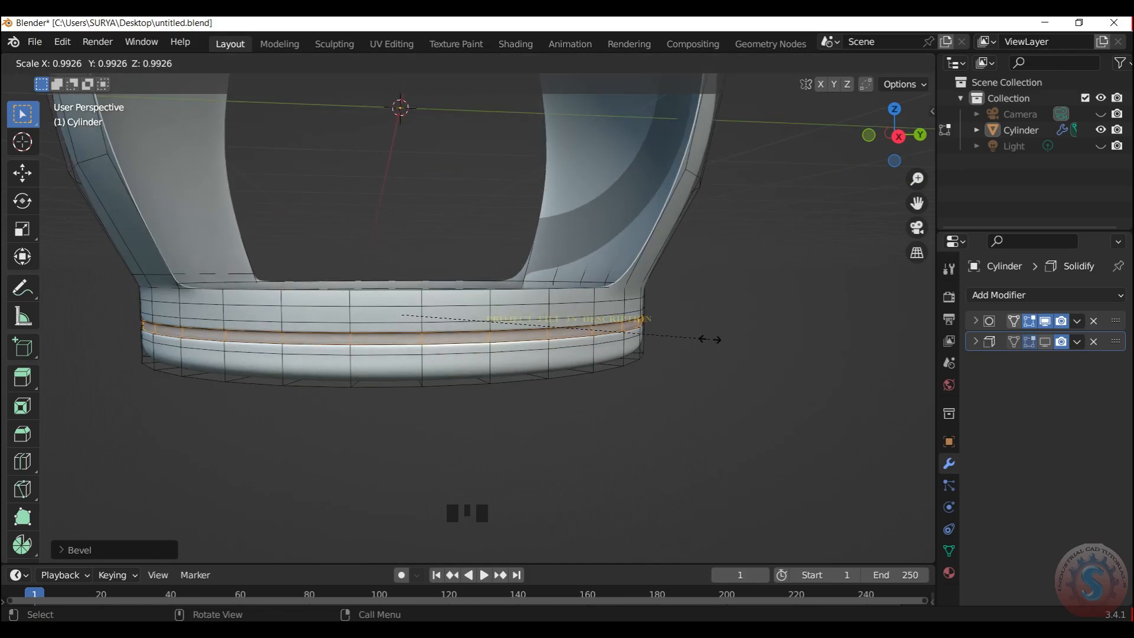
left_click(710, 339)
key("s")
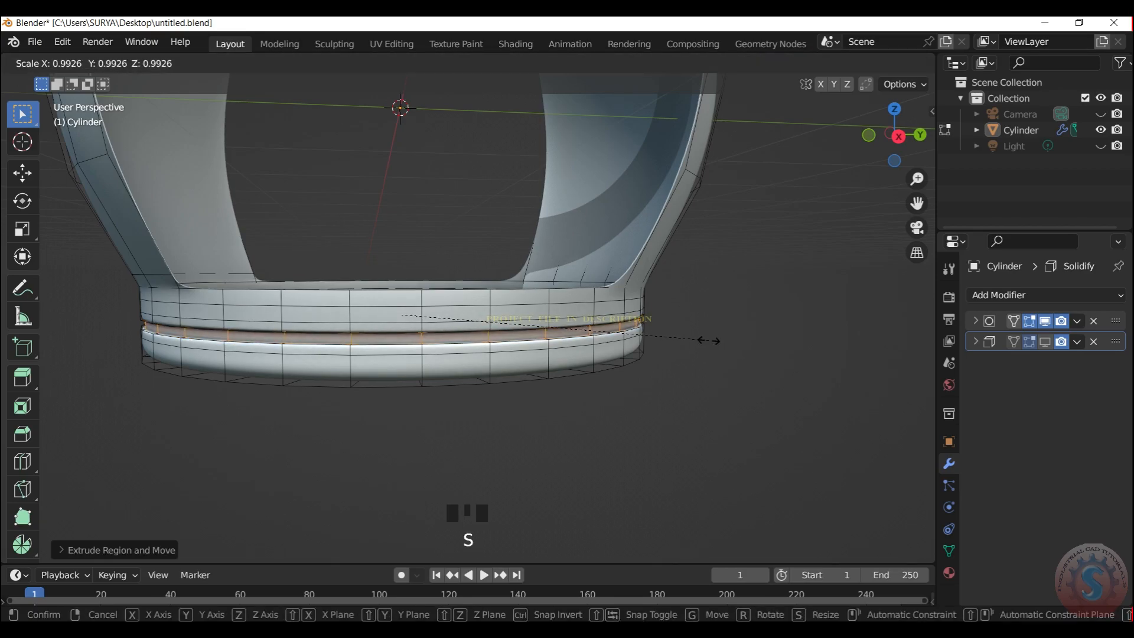
left_click(710, 340)
Return to Object Mode, check both grooves on the body and save the file
left_click(80, 63)
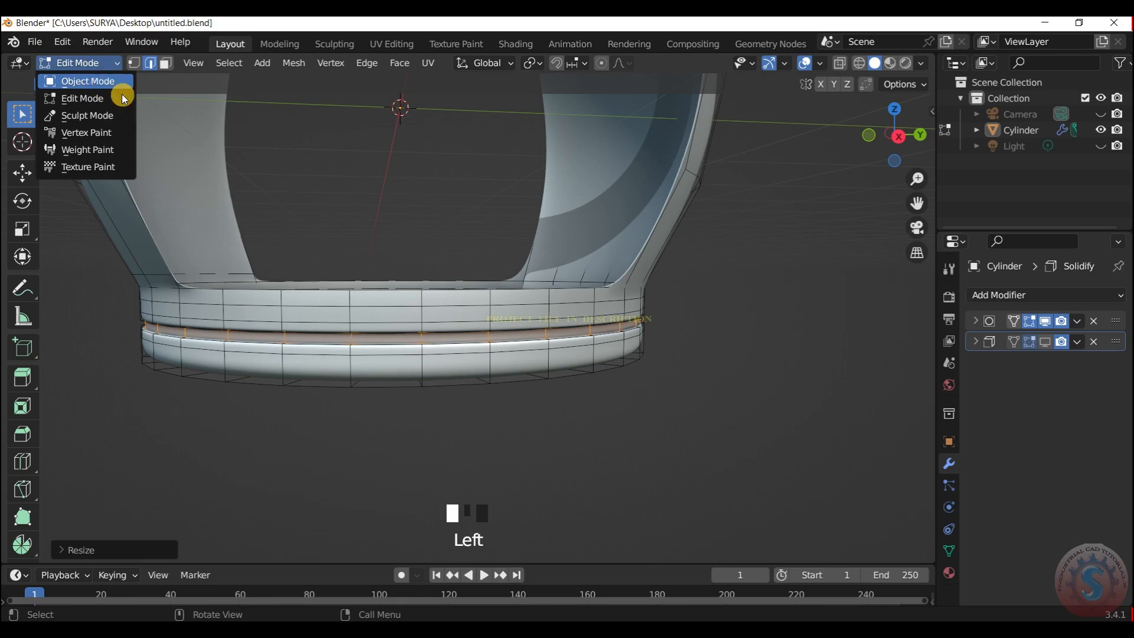
left_click(88, 79)
scroll(761, 243, "down", 8)
left_click_drag(867, 126, 895, 127)
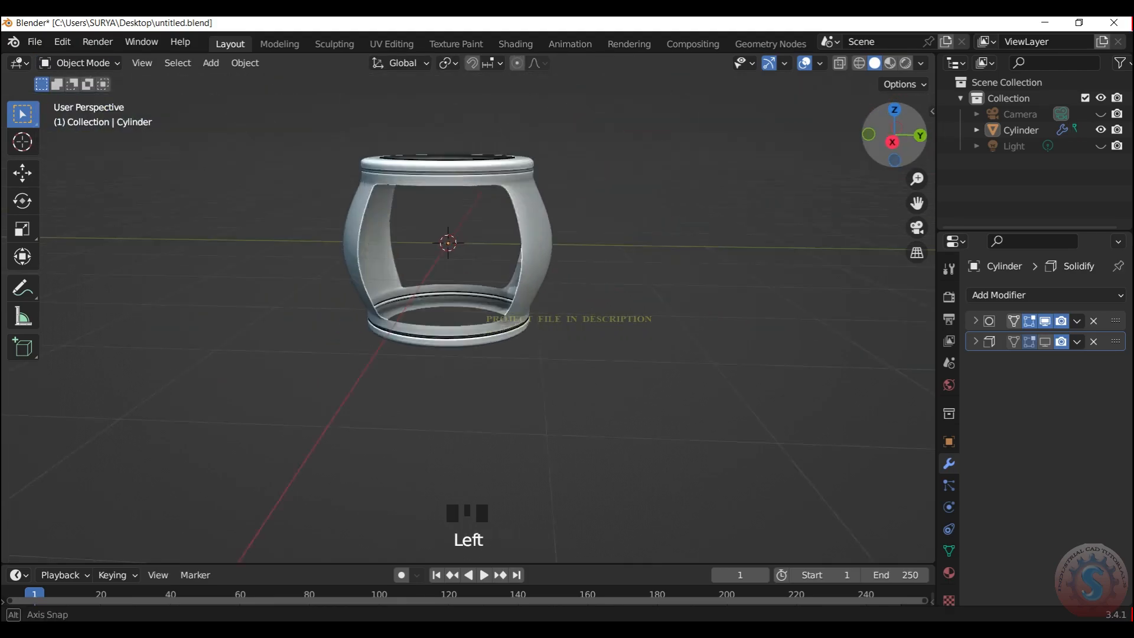
scroll(895, 128, "up", 3)
left_click(895, 127)
scroll(812, 172, "down", 4, "ctrl")
key("ctrl+s")
scroll(704, 211, "down", 3)
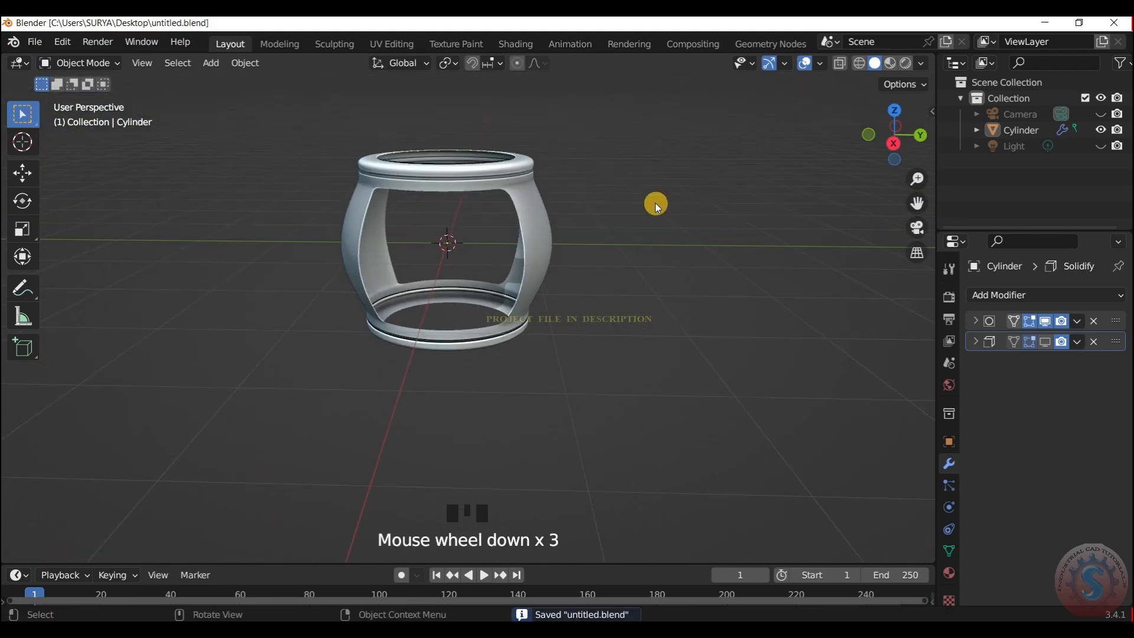
Switch the viewport to the camera view and save the file
left_click(96, 69)
left_click(59, 80)
scroll(692, 221, "down", 3)
key("KP_0")
scroll(679, 325, "up", 2)
key("ctrl+s")
scroll(678, 327, "up", 2)
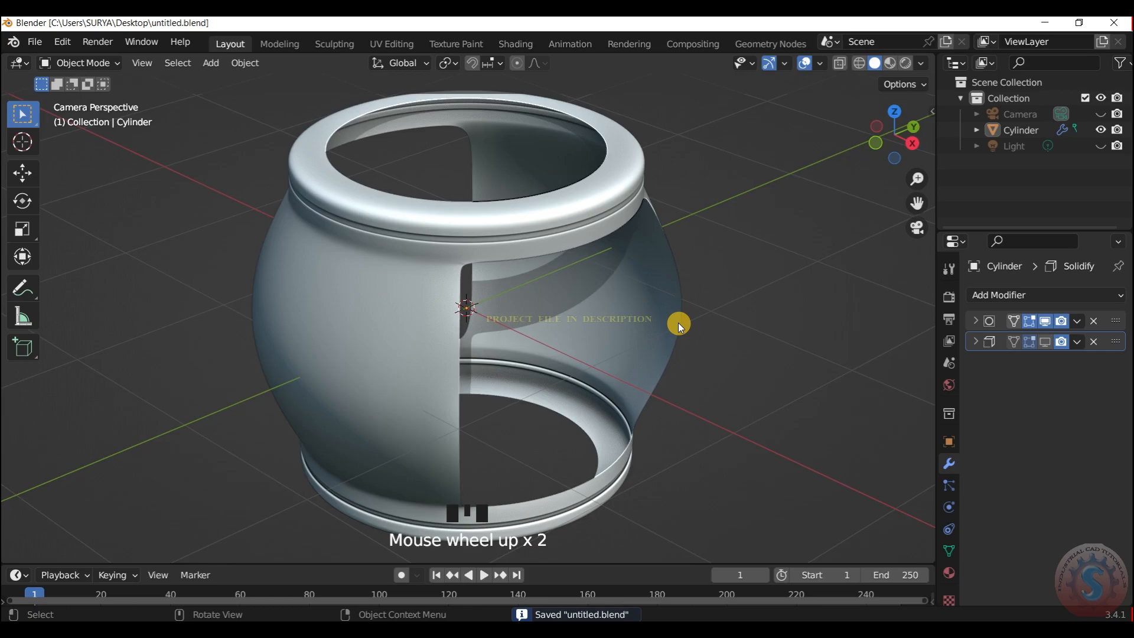
Rotate the cylinder about the global Z axis so that its side opening faces the camera, and save the file
scroll(679, 322, "down", 5)
scroll(626, 296, "up", 2)
left_click(580, 271)
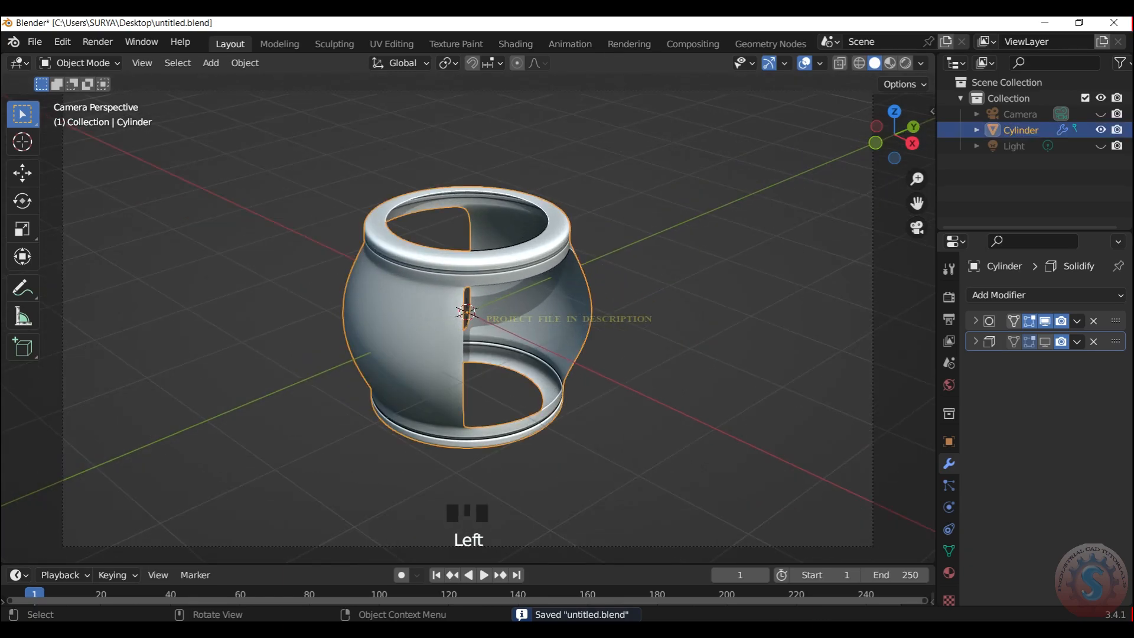
key("r")
key("z")
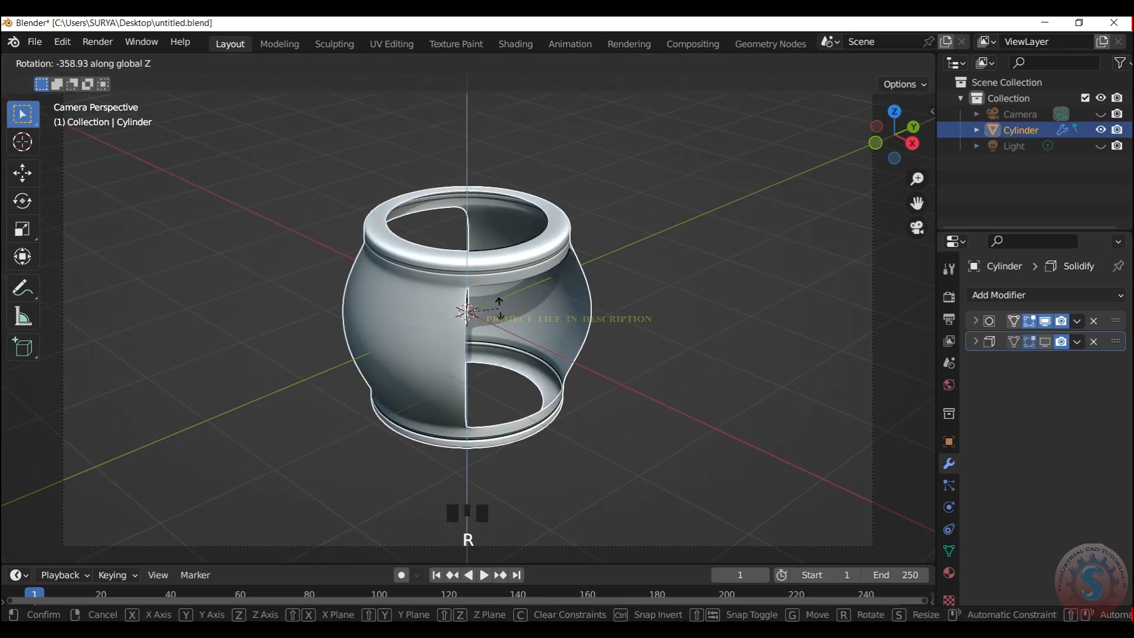
left_click(499, 367)
left_click(682, 272)
scroll(681, 272, "down", 2)
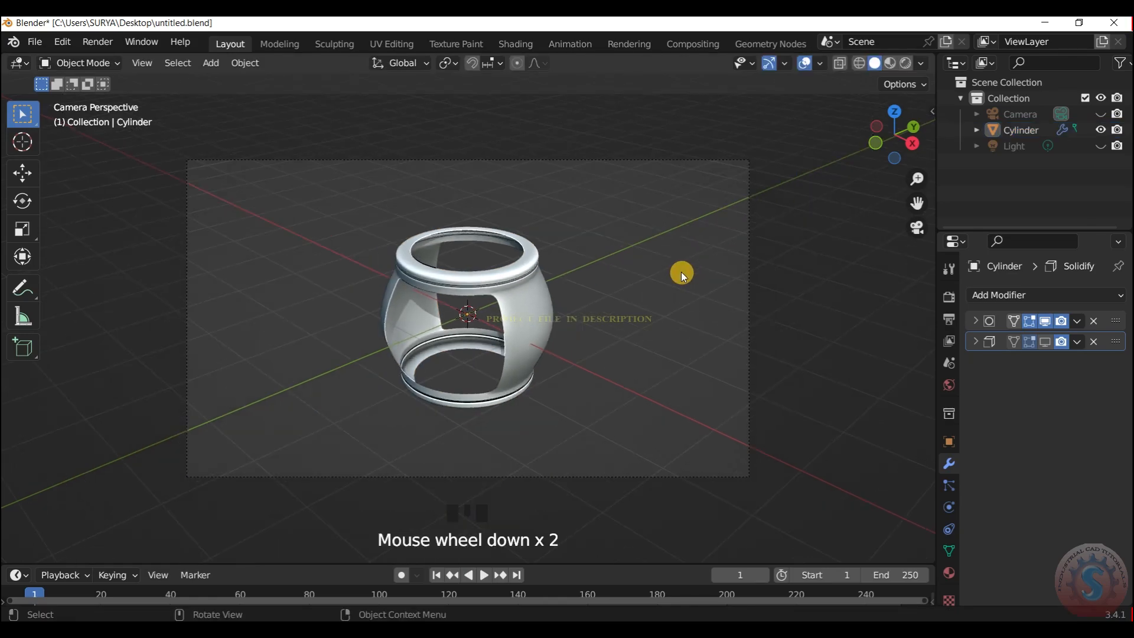
key("ctrl+s")
left_click(30, 43)
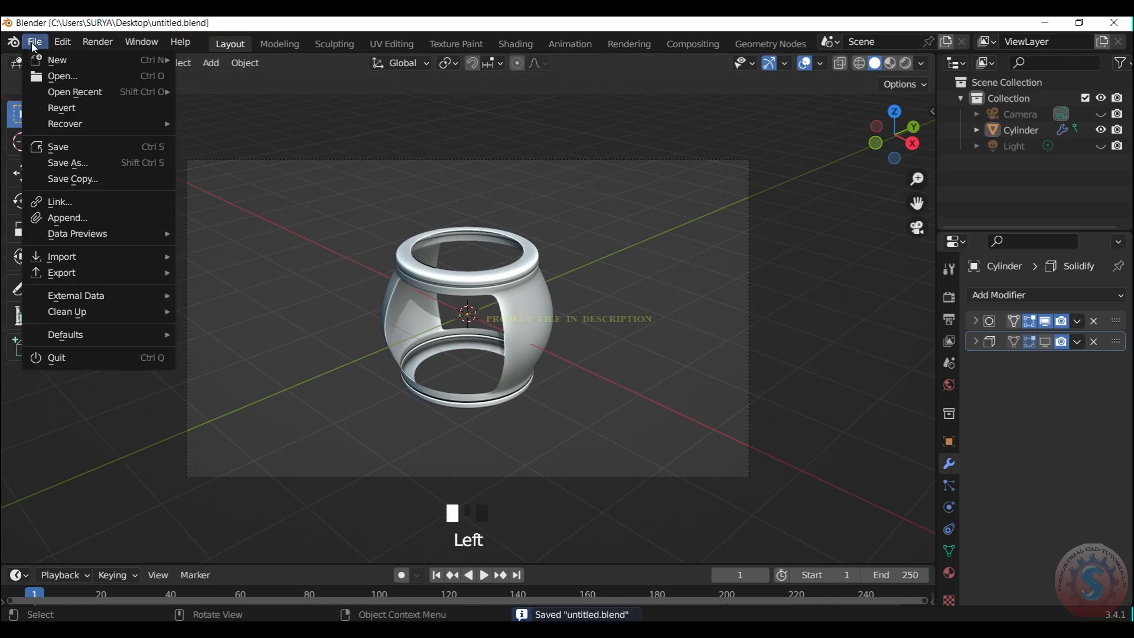
left_click(58, 144)
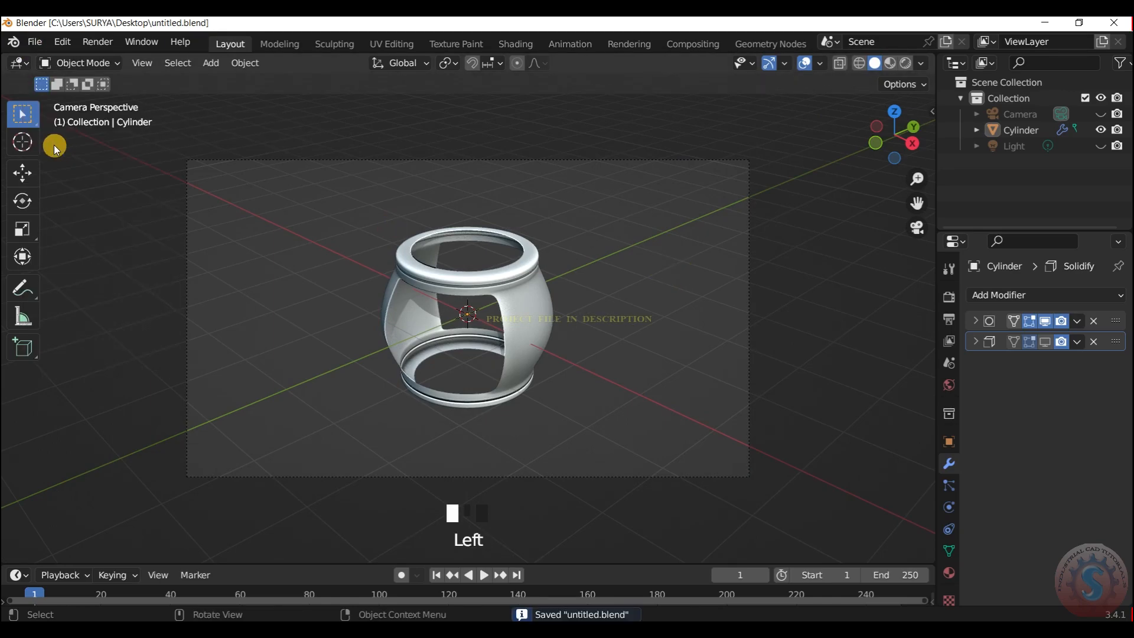
Show the Solidify modifier's thickness on the cylinder in the viewport again and save the file
left_click(1049, 343)
scroll(563, 253, "up", 3)
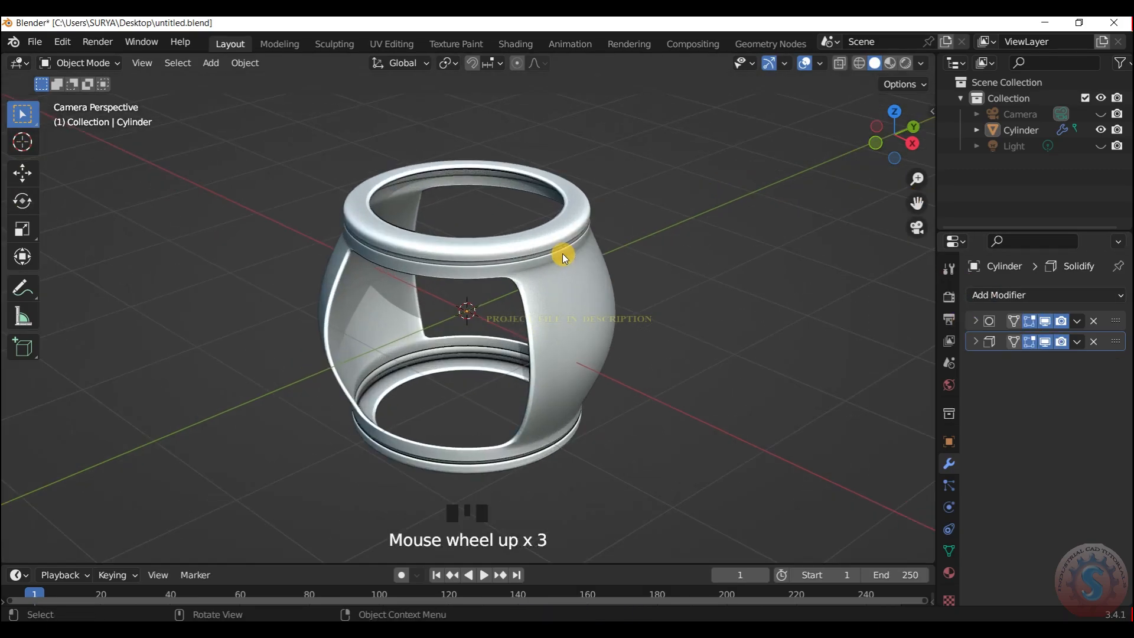
left_click(28, 40)
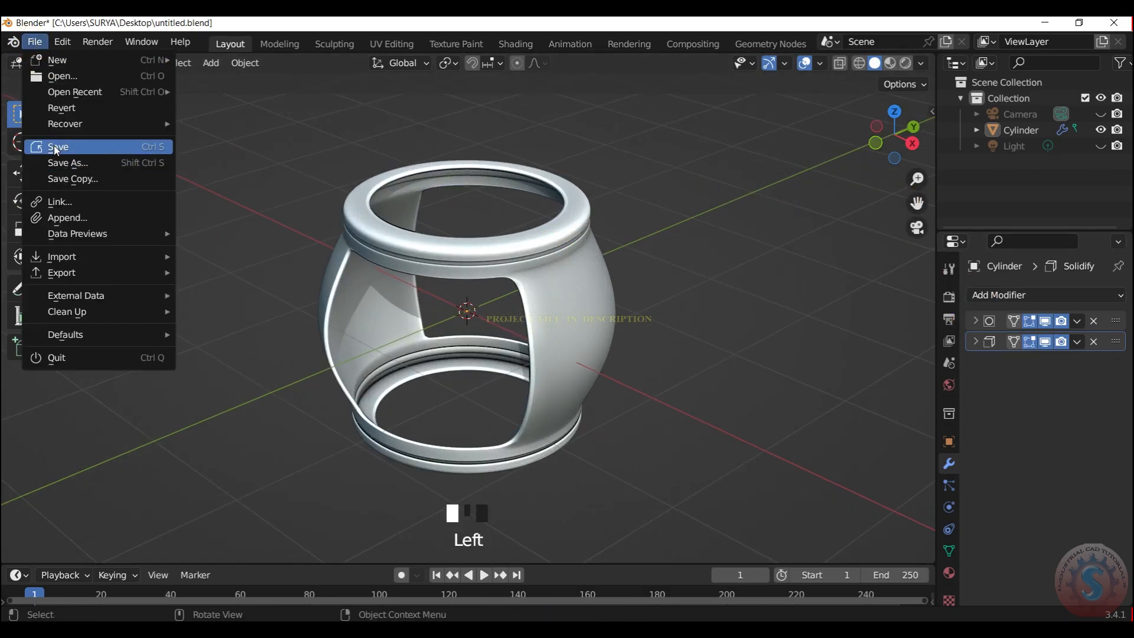
left_click(55, 146)
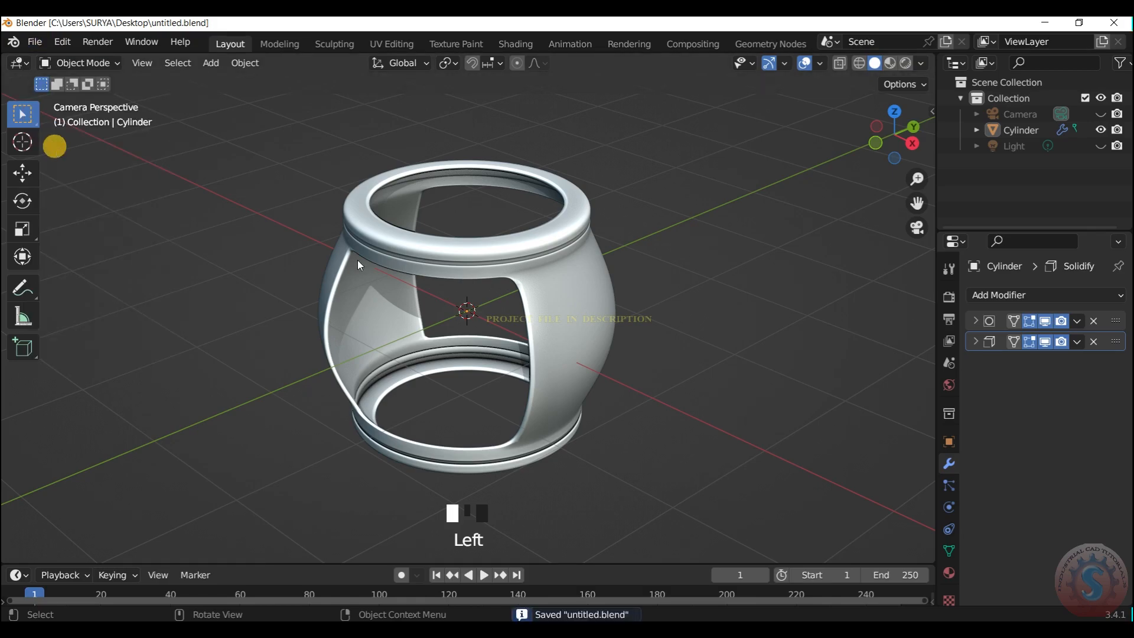
Toggle the Solidify modifier's viewport display off and on to compare the body with and without thickness
left_click(1047, 341)
left_click(1046, 341)
left_click(1046, 341)
left_click(1047, 342)
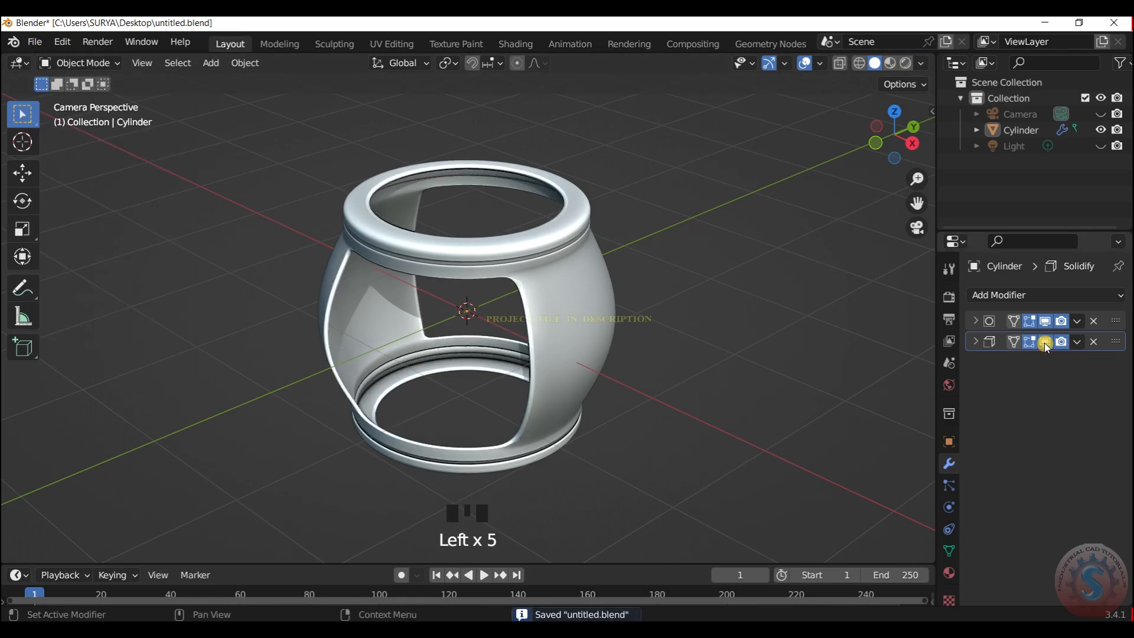
left_click(1045, 343)
left_click(1044, 343)
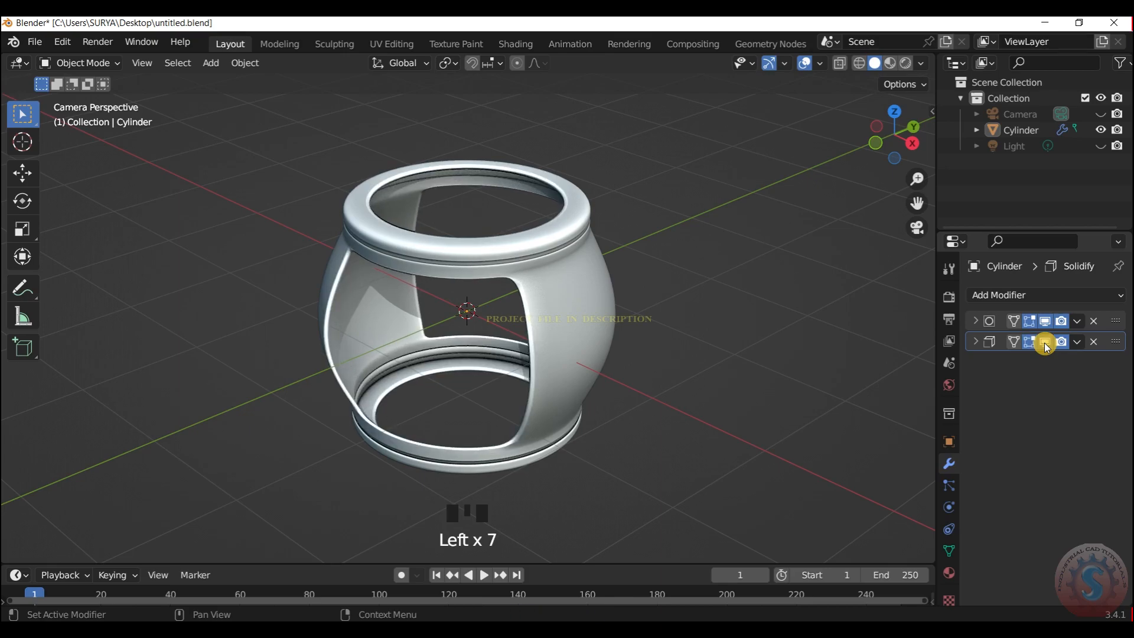
left_click(1045, 342)
left_click(1045, 343)
left_click(702, 264)
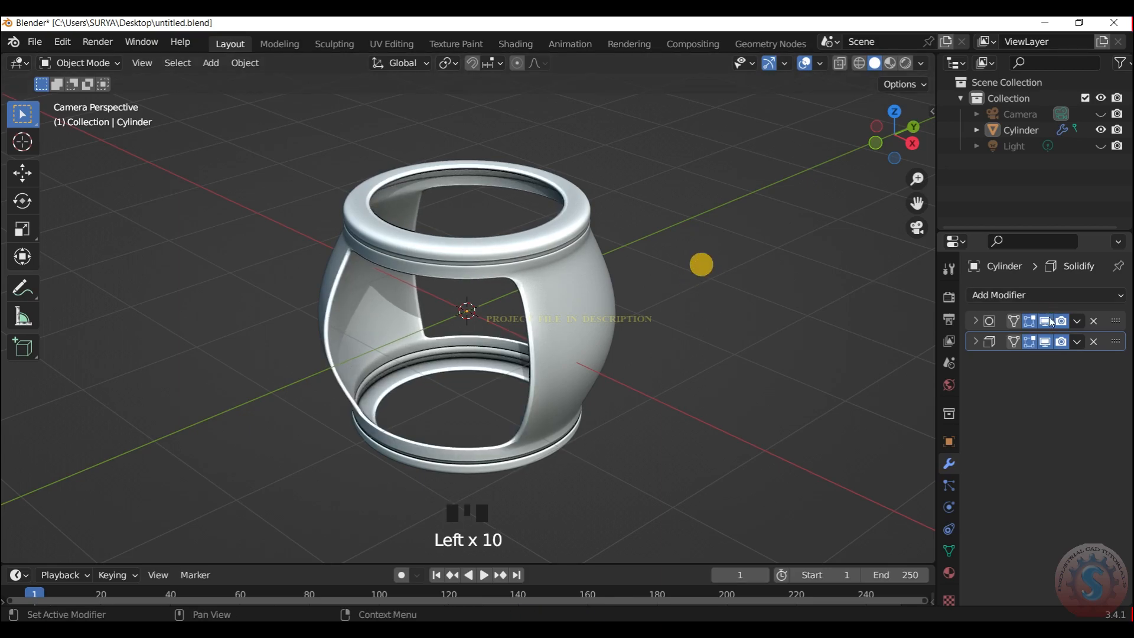
mouse_move(1110, 347)
left_mouse_down()
mouse_move(1110, 318)
mouse_move(1116, 354)
mouse_move(1108, 341)
left_mouse_up()
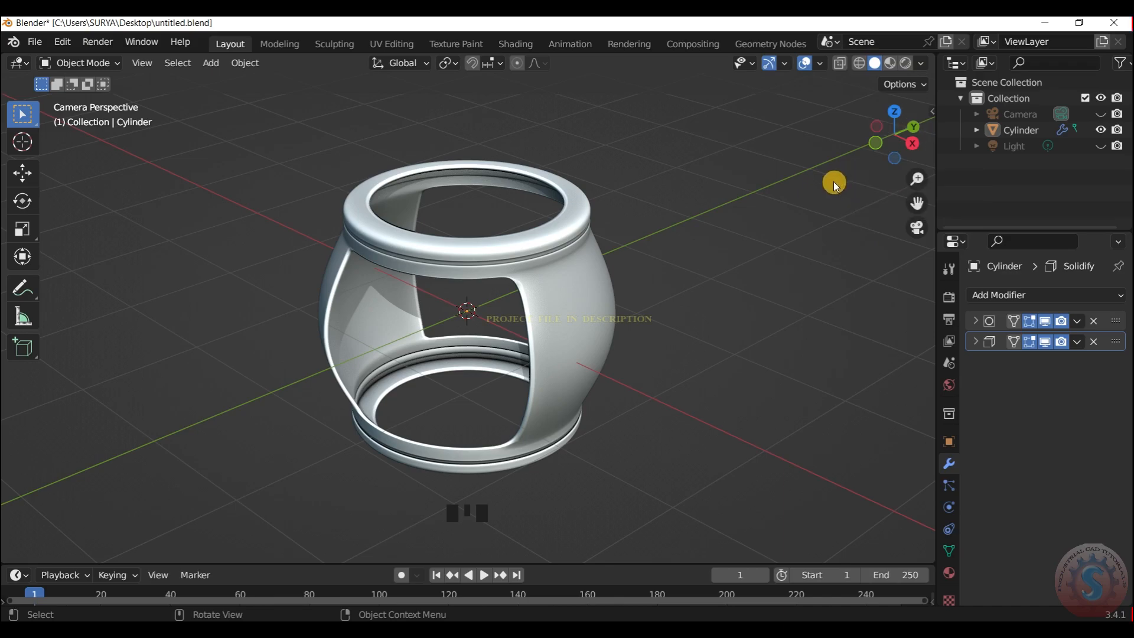
Switch the viewport lighting to MatCap and try the glossy red, dark grey and shiny metallic spheres on the body
scroll(873, 133, "up", 3)
mouse_move(884, 128)
left_mouse_down()
mouse_move(904, 127)
mouse_move(898, 118)
left_mouse_up()
scroll(901, 119, "up", 4)
scroll(898, 118, "down", 3)
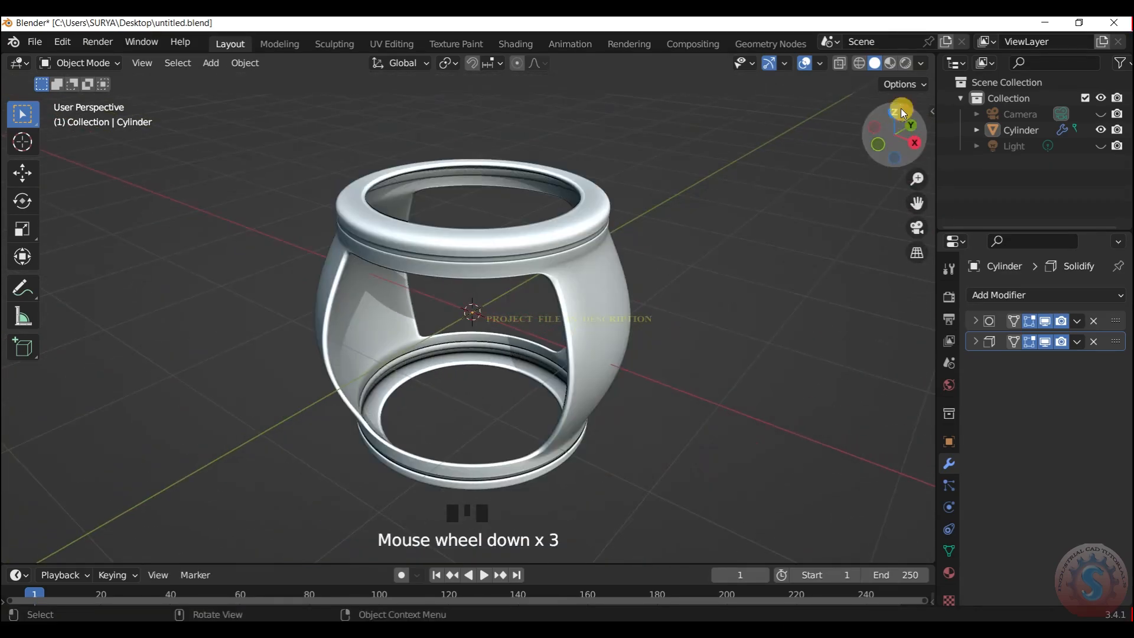
left_click(920, 62)
left_click(906, 140)
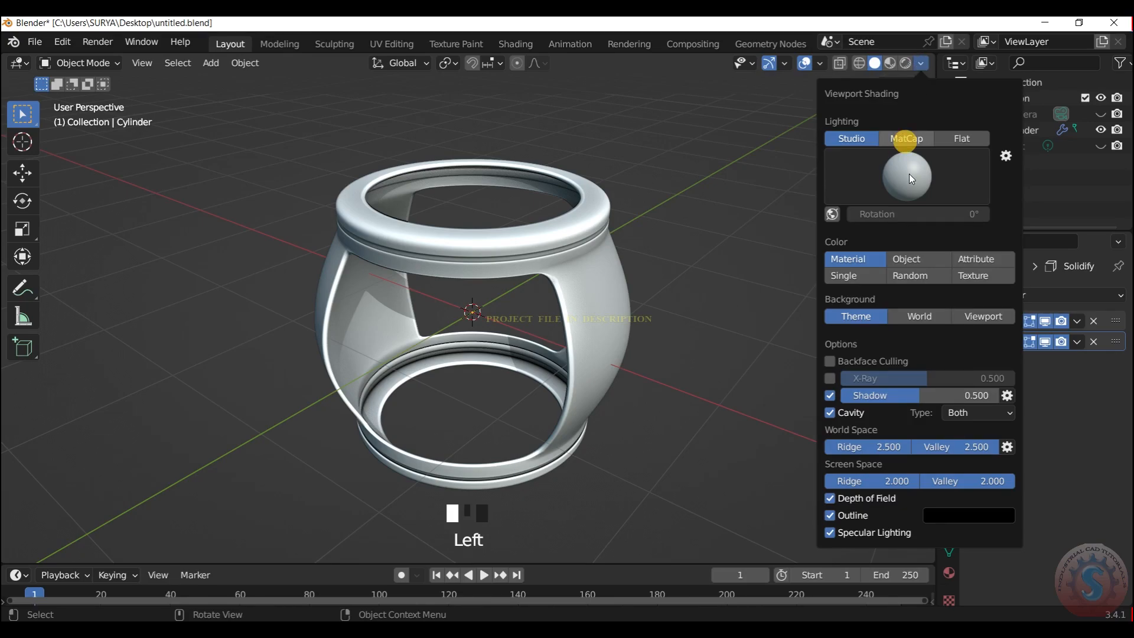
left_click(906, 161)
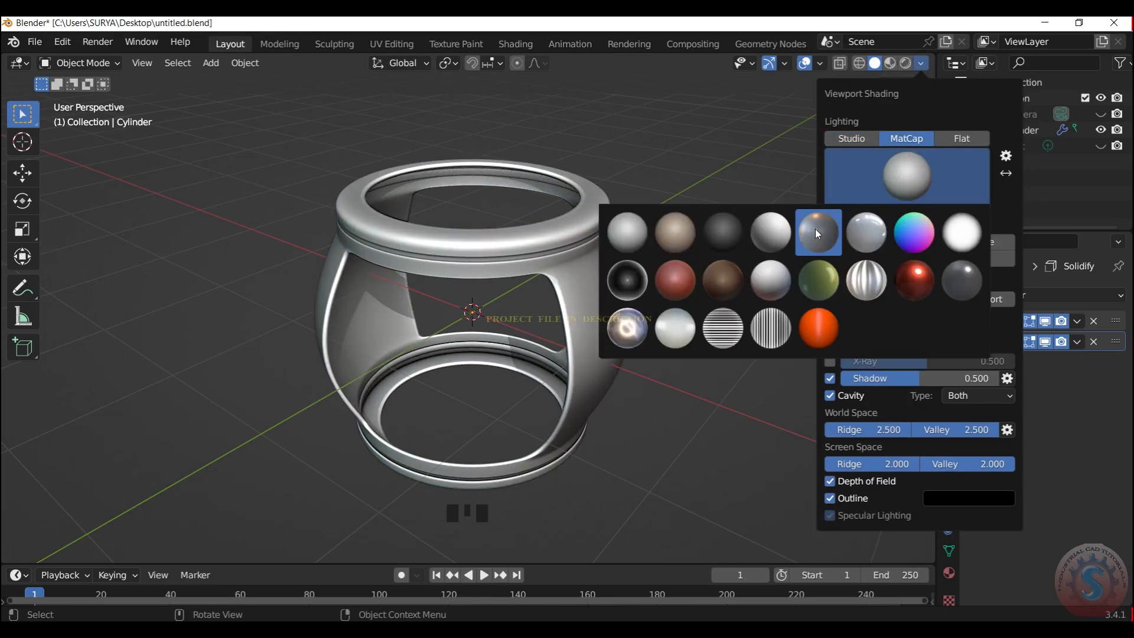
left_click(914, 280)
left_click(909, 179)
left_click(958, 279)
left_click(900, 190)
left_click(629, 327)
left_click(903, 183)
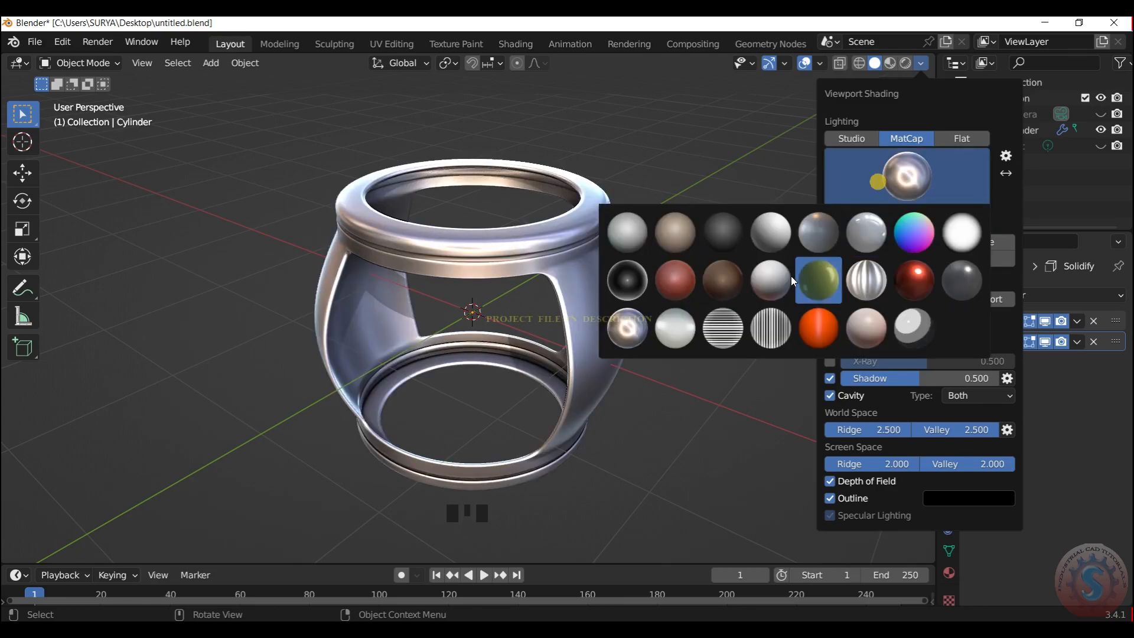
Try the olive green, glossy light grey, dark grey and shiny metallic matcaps on the body
left_click(819, 278)
left_click(911, 193)
left_click(866, 233)
left_click(898, 183)
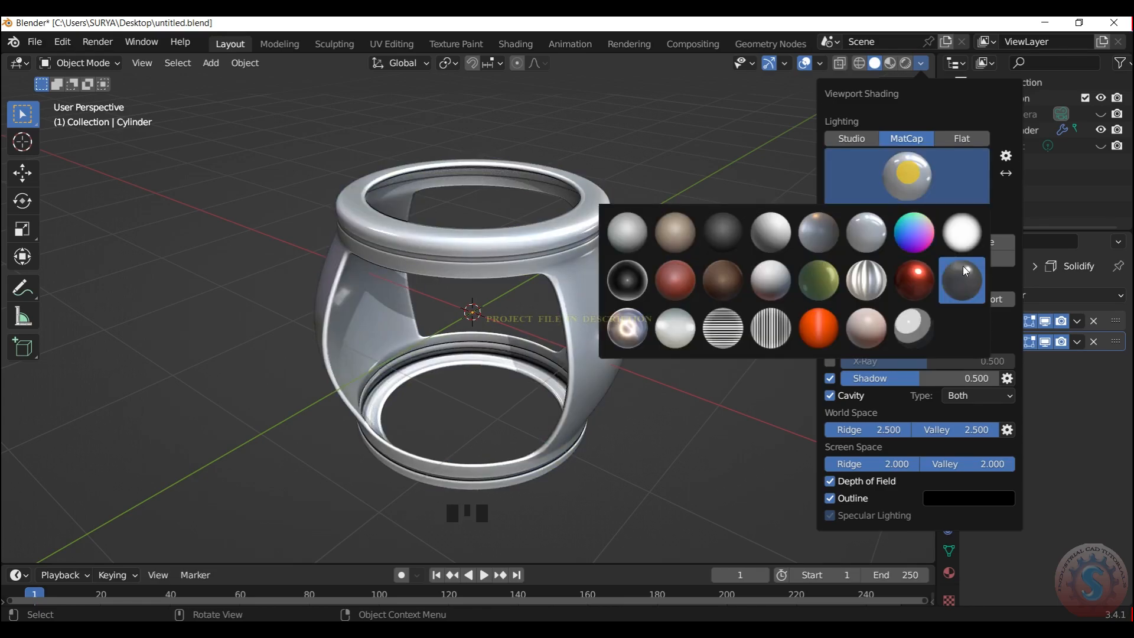
left_click(962, 279)
left_click(894, 188)
left_click(611, 342)
left_click(899, 174)
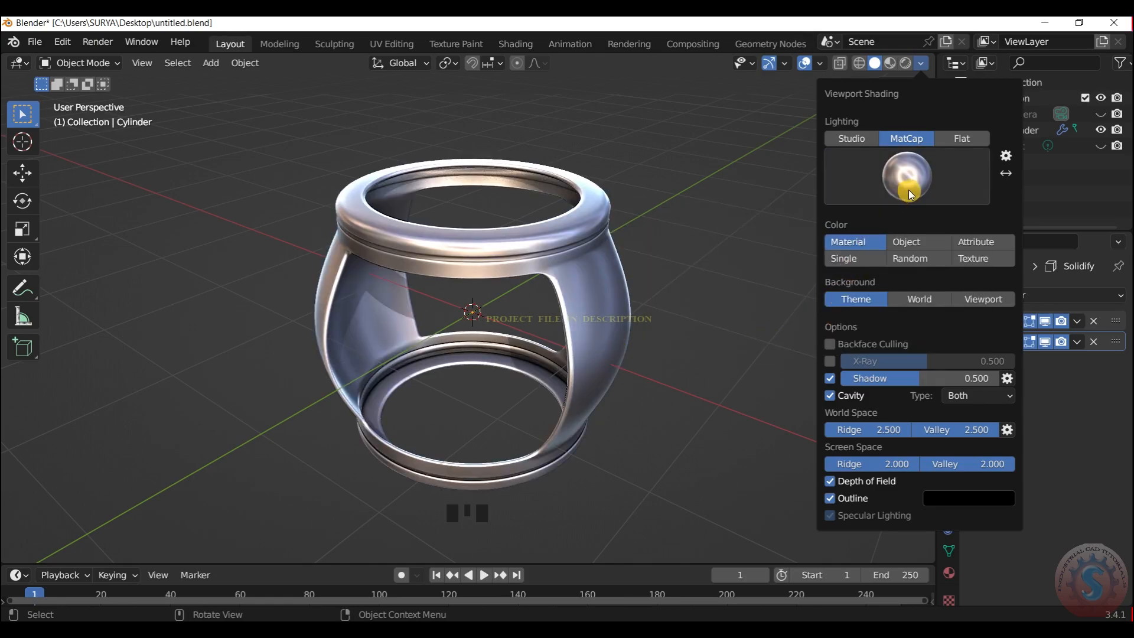
Apply the grey matcap with the orange highlight and examine the body's side opening up close
left_click(869, 242)
left_click(923, 151)
left_click(827, 225)
scroll(893, 150, "up", 2)
mouse_move(892, 147)
left_mouse_down()
mouse_move(892, 135)
mouse_move(868, 136)
mouse_move(898, 141)
left_mouse_up()
scroll(902, 140, "up", 4)
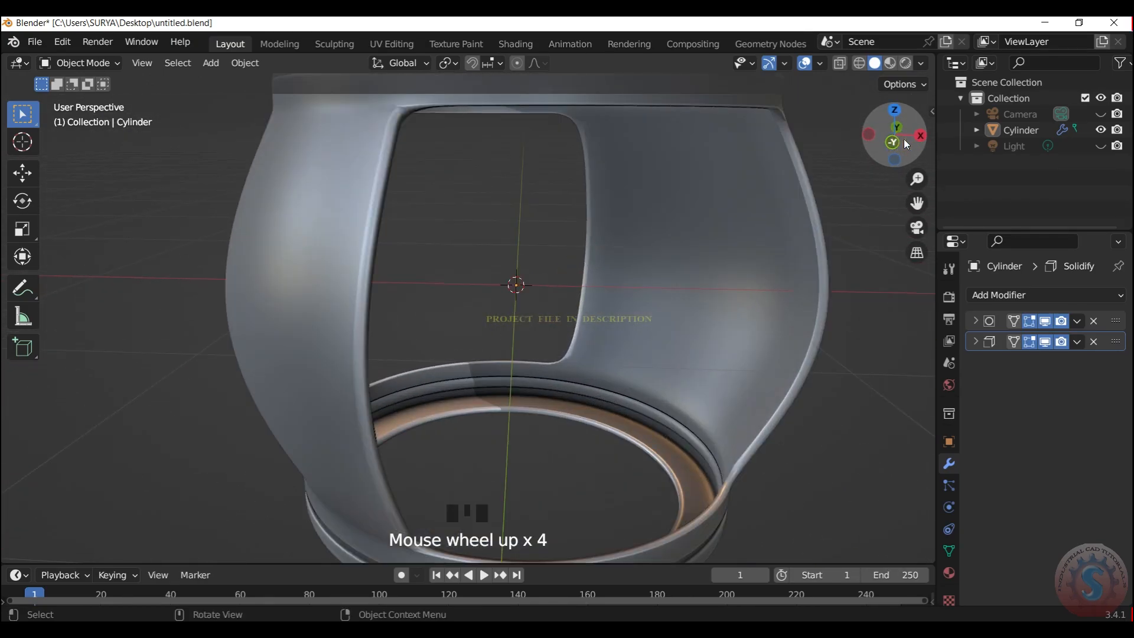
In Edit Mode, try adding a vertical edge loop to the body wall close beside the side opening's edge
left_click(181, 126)
left_click(102, 63)
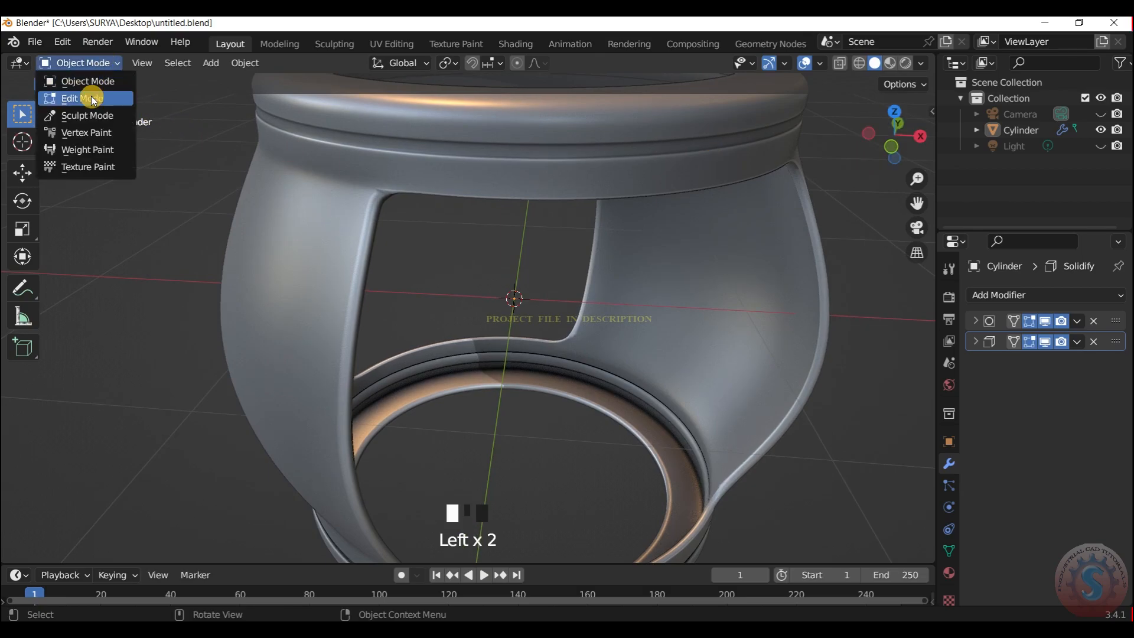
left_click(88, 93)
scroll(355, 180, "up", 1)
scroll(354, 180, "down", 1)
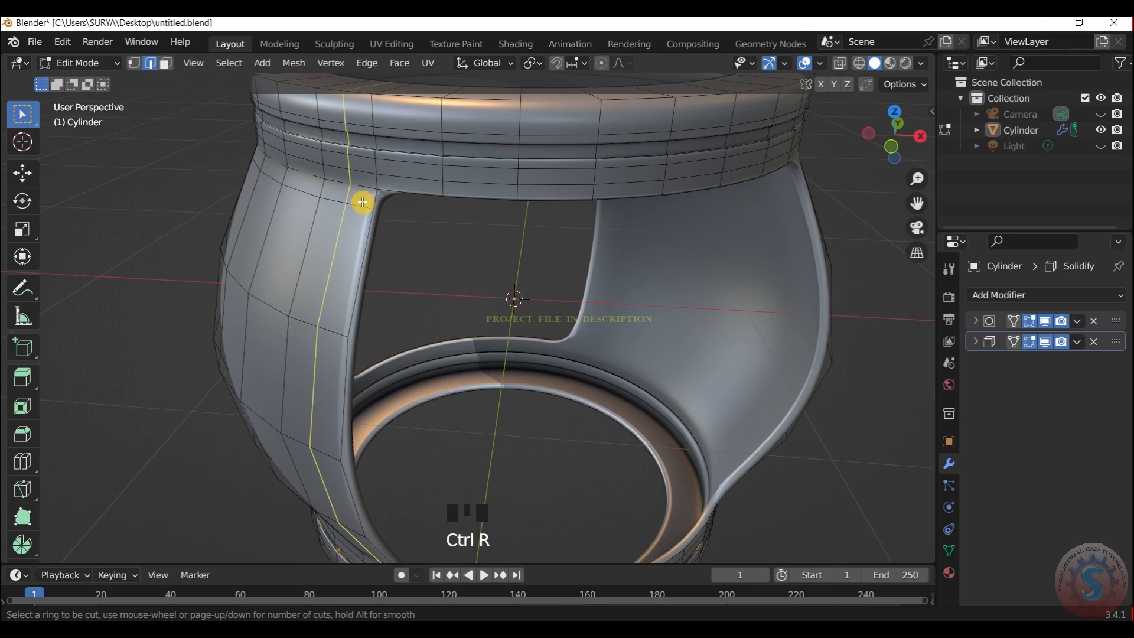
left_click(362, 202)
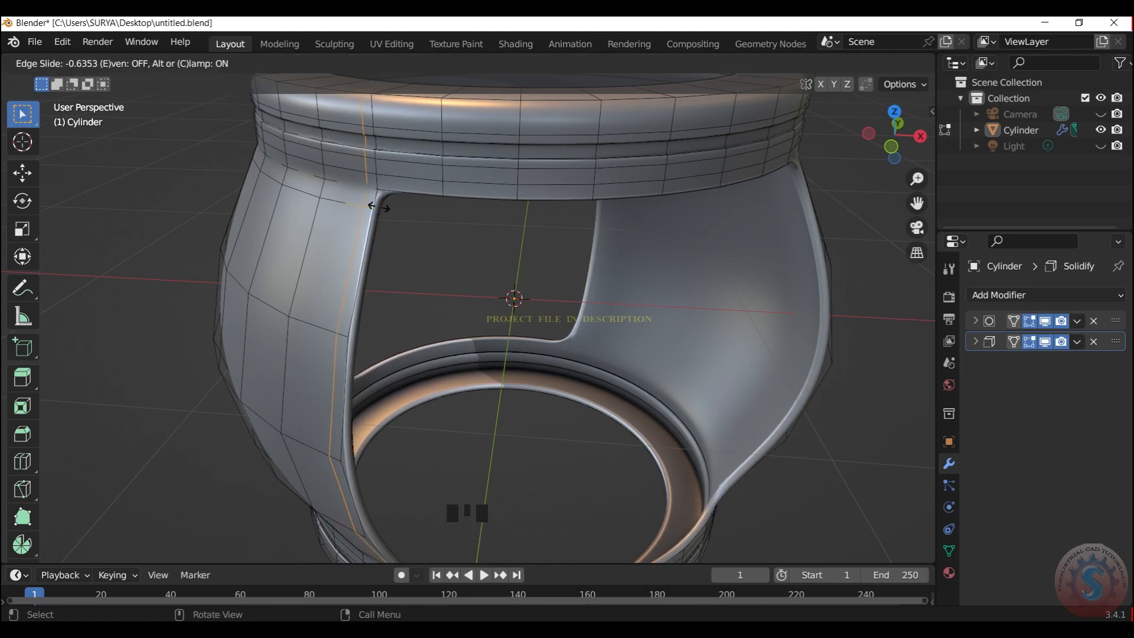
left_click(371, 205)
scroll(872, 225, "down", 2)
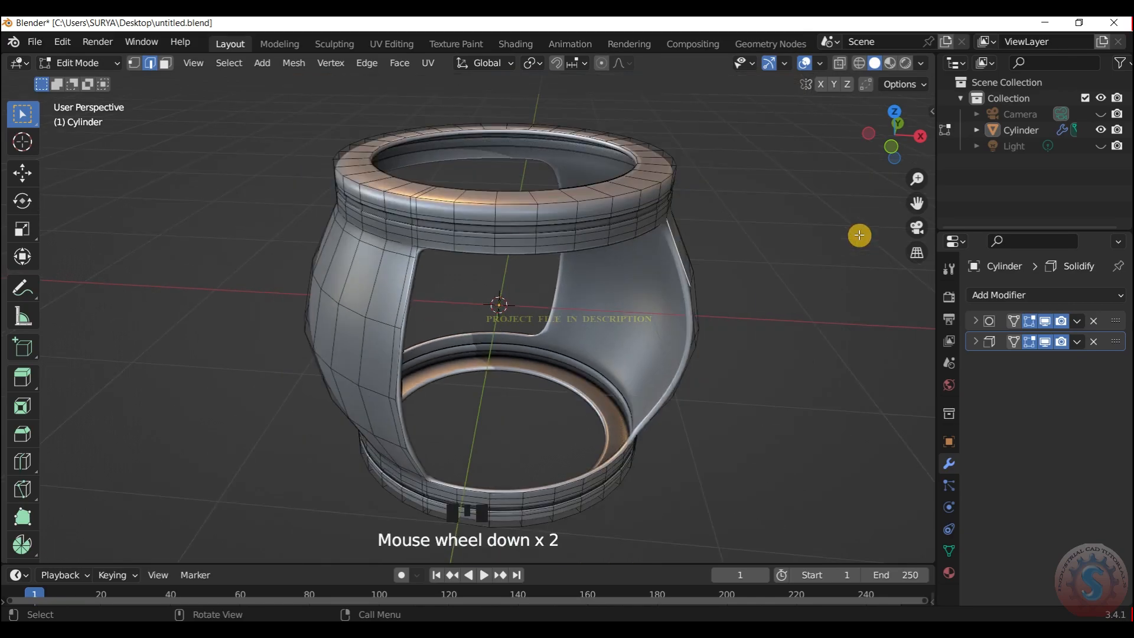
Hide the Solidify modifier in the viewport and return to Object Mode
left_click(1046, 341)
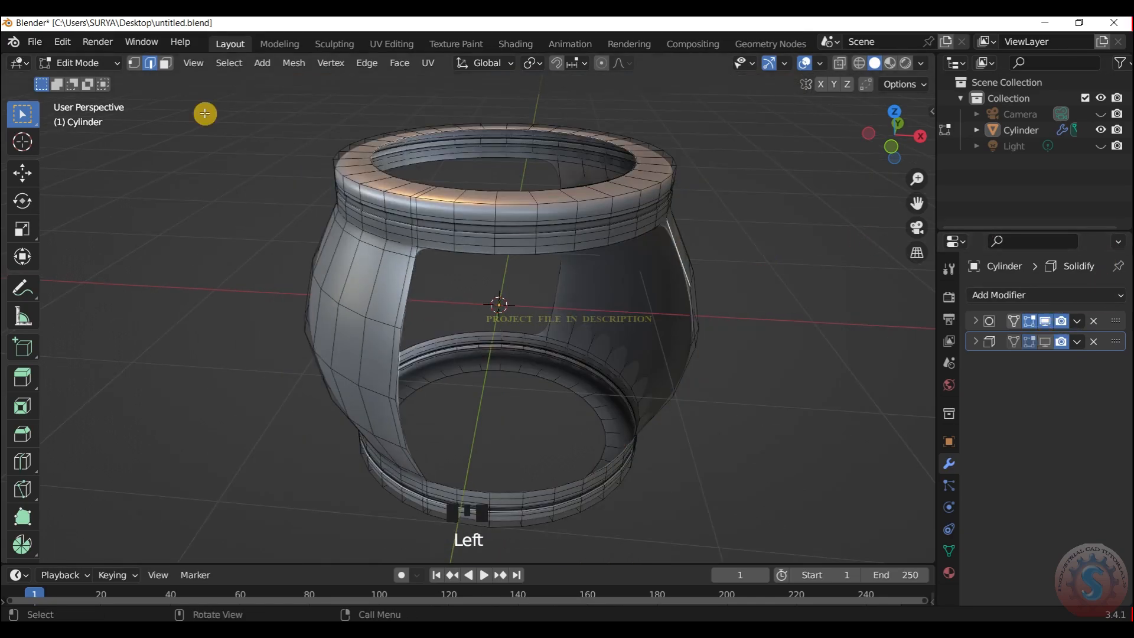
left_click(97, 63)
left_click(77, 78)
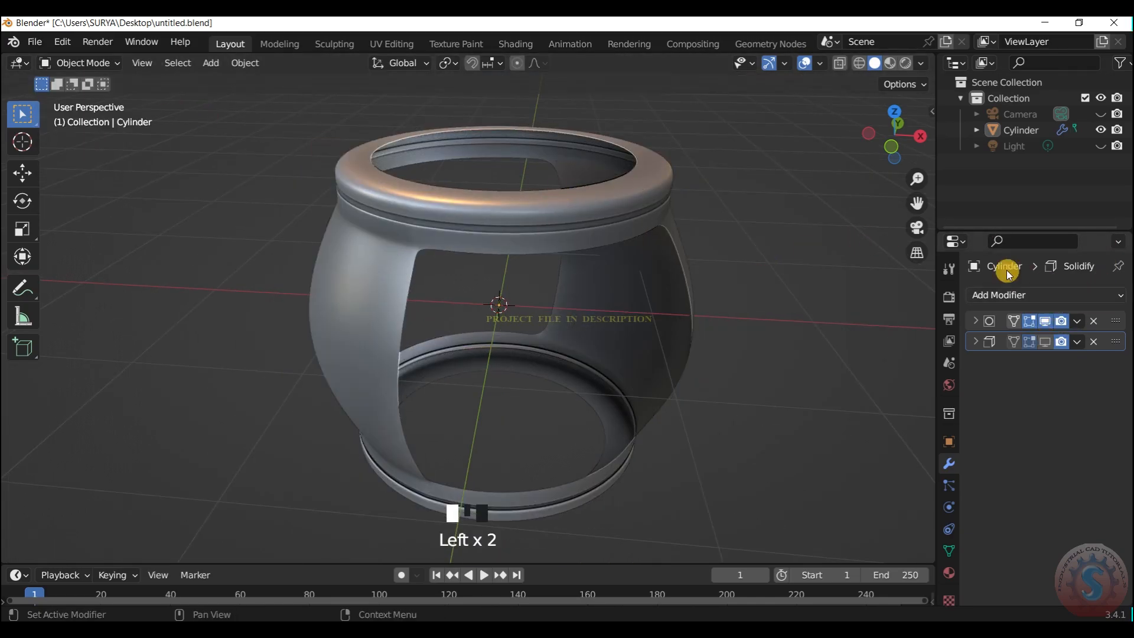
Switch the viewport lighting back to Studio
left_click(923, 63)
left_click(903, 188)
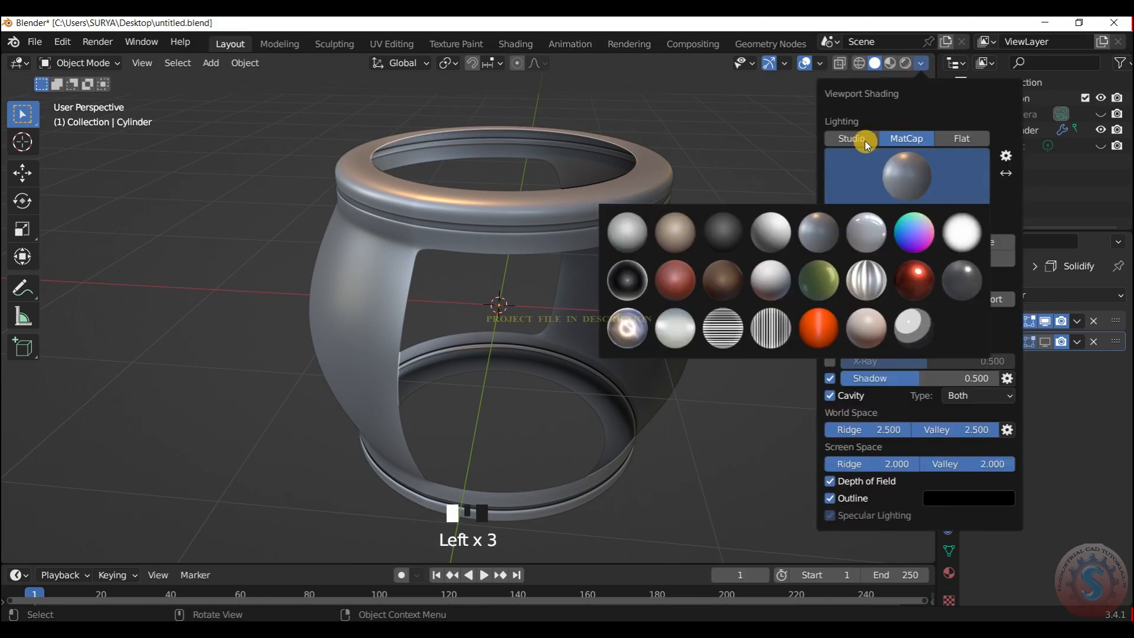
left_click(866, 141)
left_click(883, 154)
left_click(833, 235)
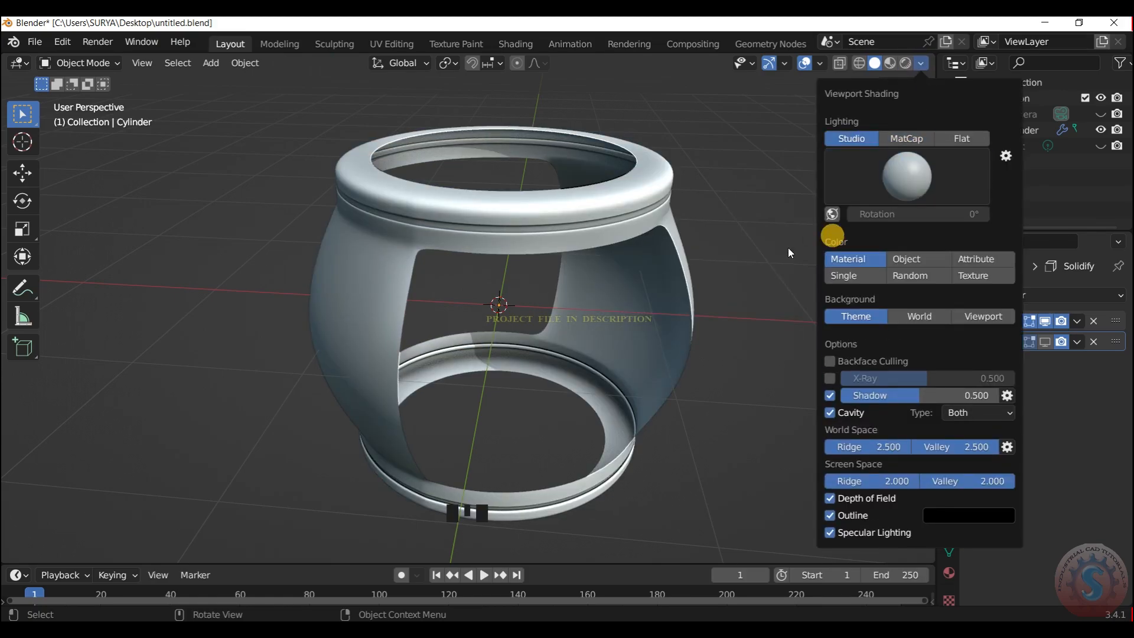
Undo the Solidify display change and the edge loop attempt, and return to Object Mode
key("ctrl+z")
key("ctrl+z")
key("ctrl+z")
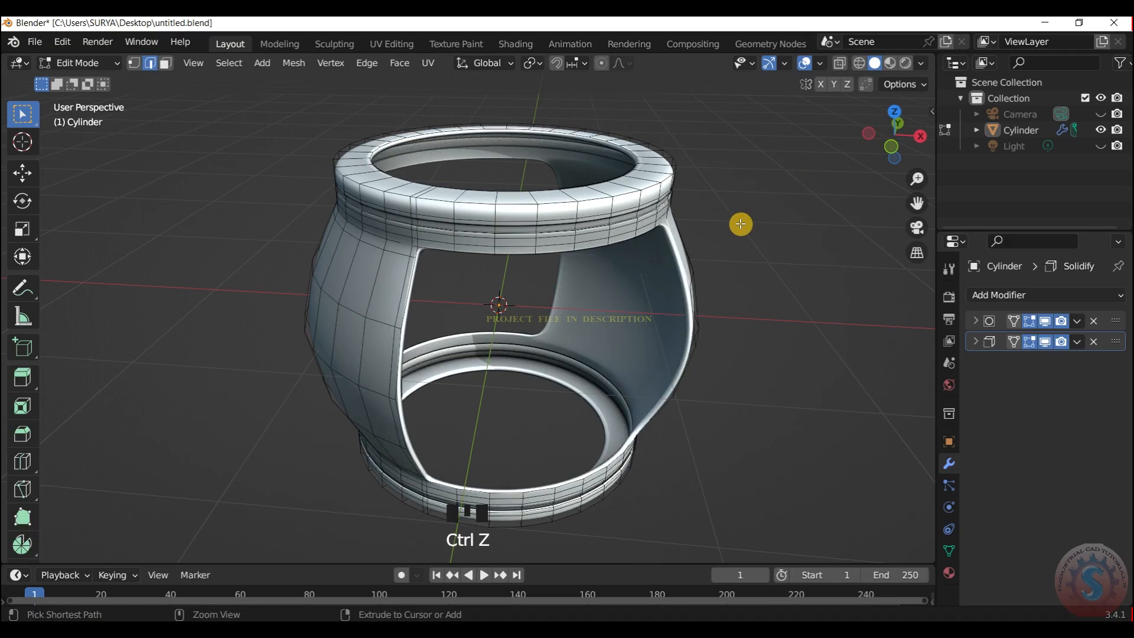
left_click(77, 63)
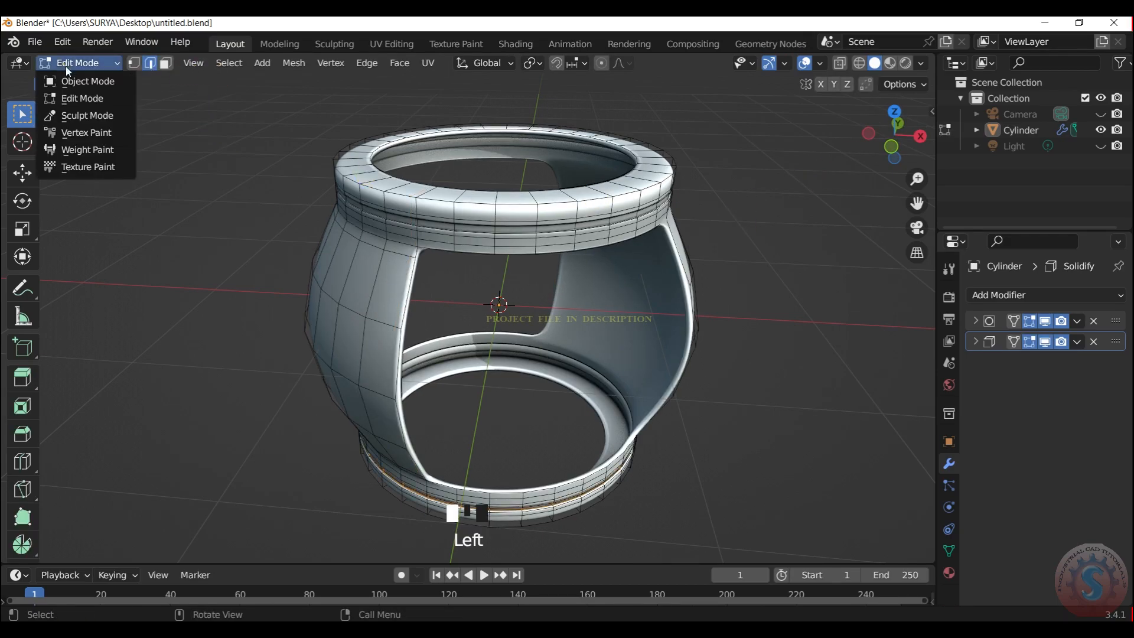
left_click(103, 81)
Set the viewport lighting to MatCap with the grey sphere that has an orange highlight
left_click_drag(891, 129, 881, 123)
scroll(880, 126, "down", 3)
scroll(880, 126, "down", 1)
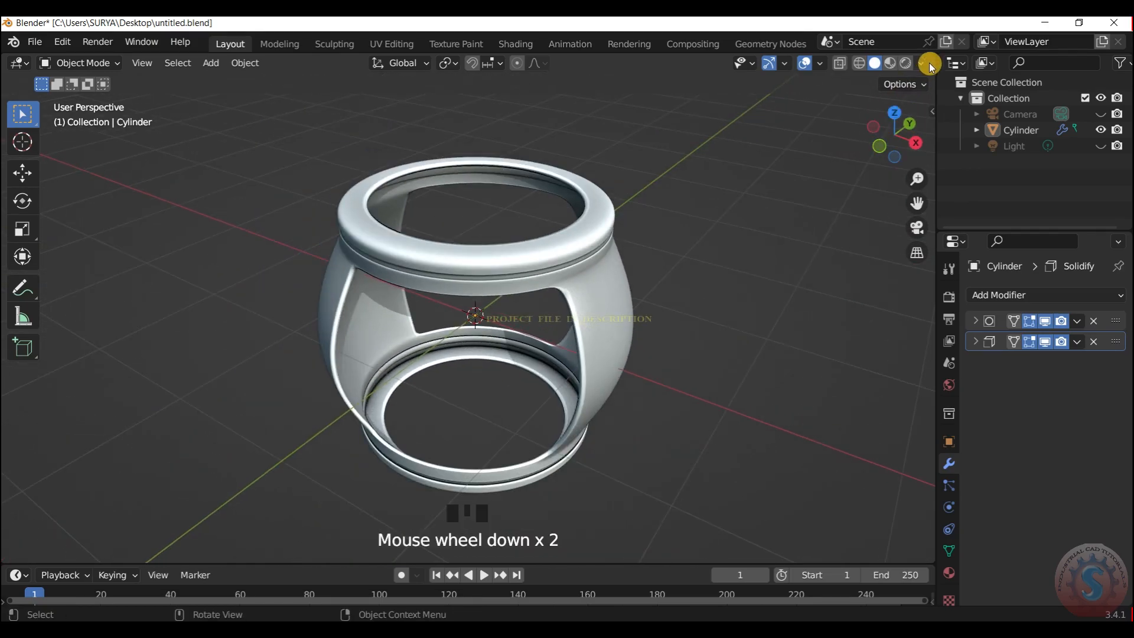
left_click(922, 63)
left_click(904, 171)
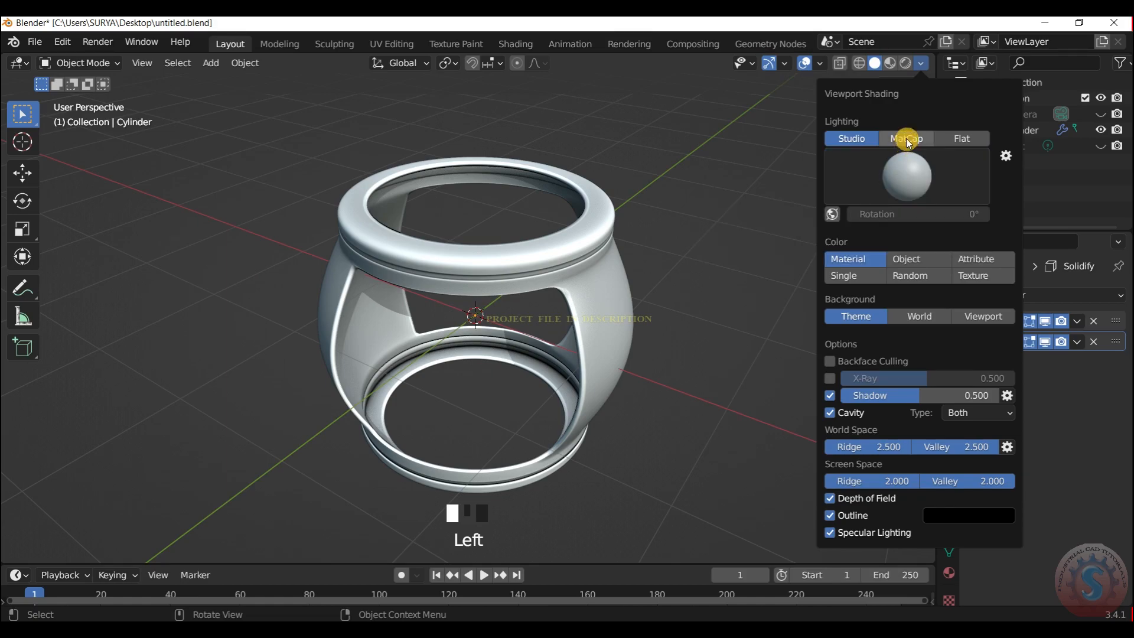
left_click(905, 143)
left_click(895, 182)
left_click(839, 230)
Try the glossy red matcap and the shiny metallic matcap on the body
left_click(923, 176)
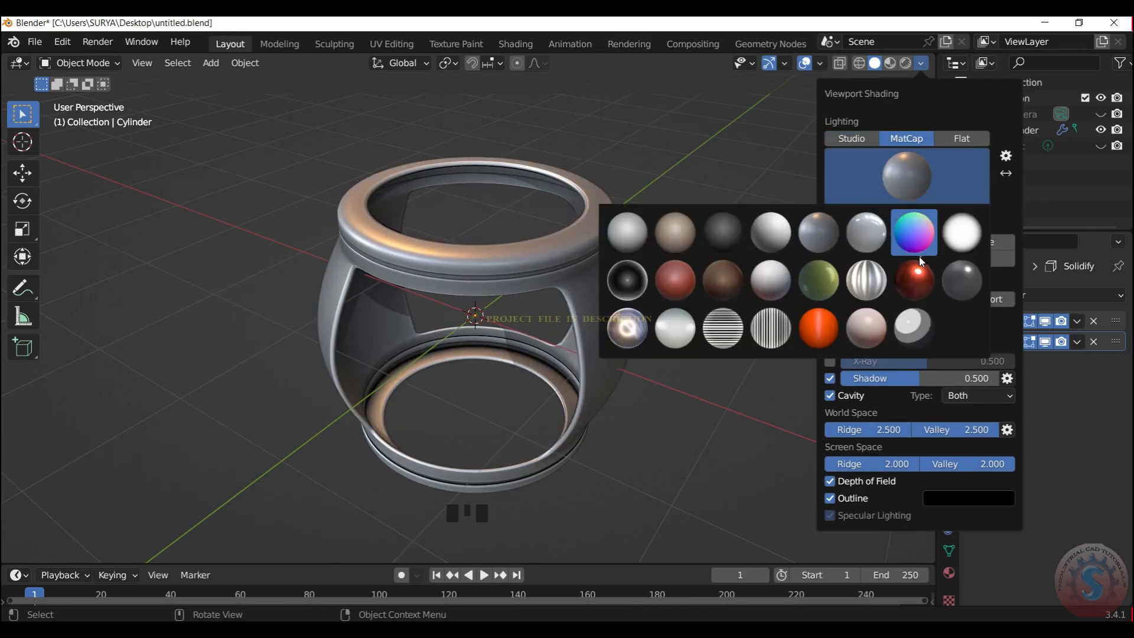
left_click(915, 278)
left_click(914, 189)
left_click(923, 292)
left_click(903, 178)
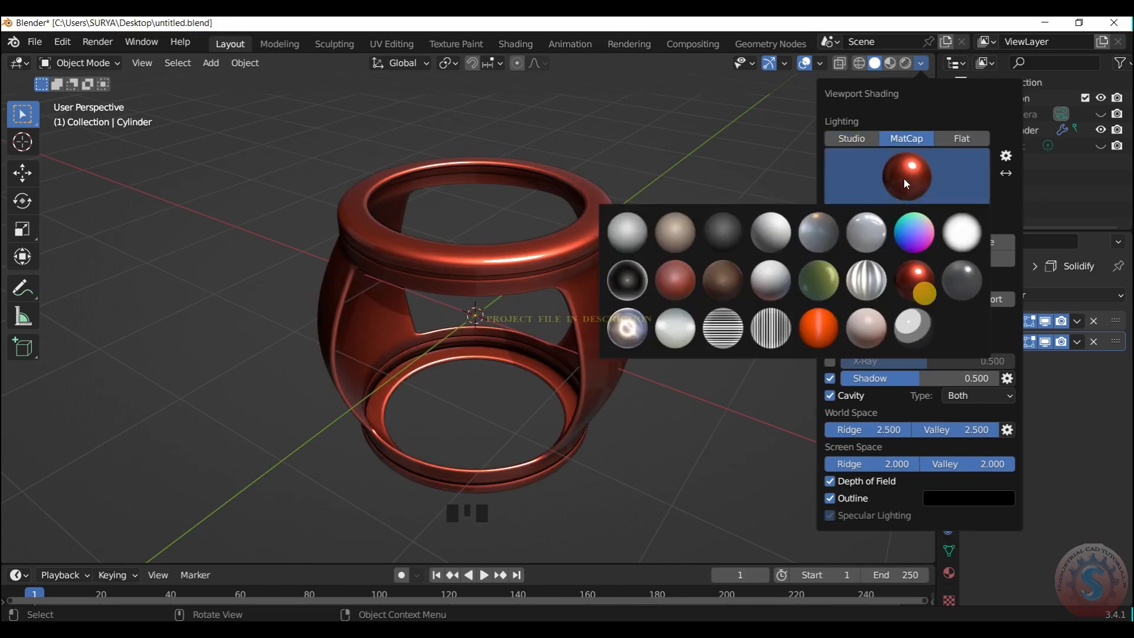
left_click(645, 328)
Switch to the camera view and apply the grey matcap with the orange highlight again
key("KP_0")
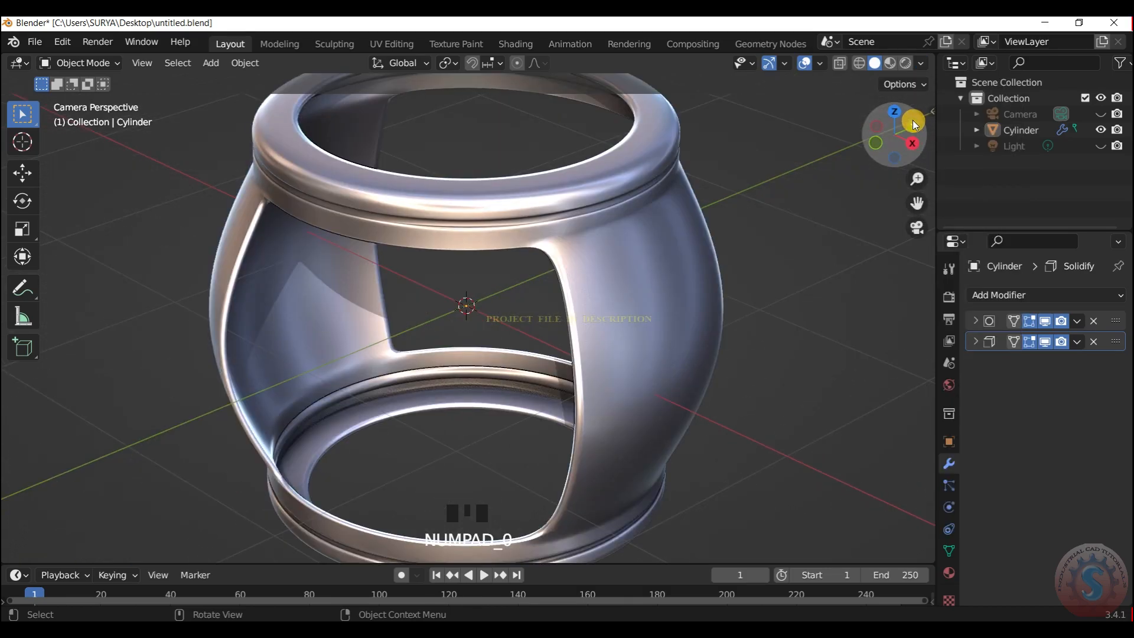
scroll(570, 196, "down", 3)
left_click(924, 62)
left_click(897, 178)
left_click(830, 215)
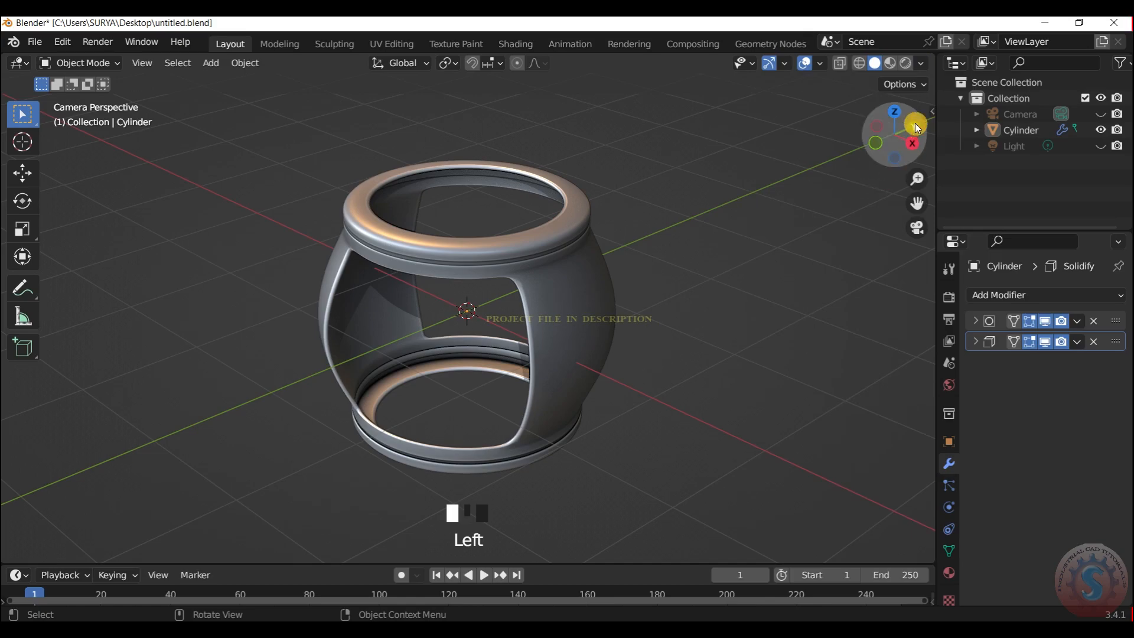
Set the viewport shading colour to Object
left_click(922, 62)
left_click(913, 243)
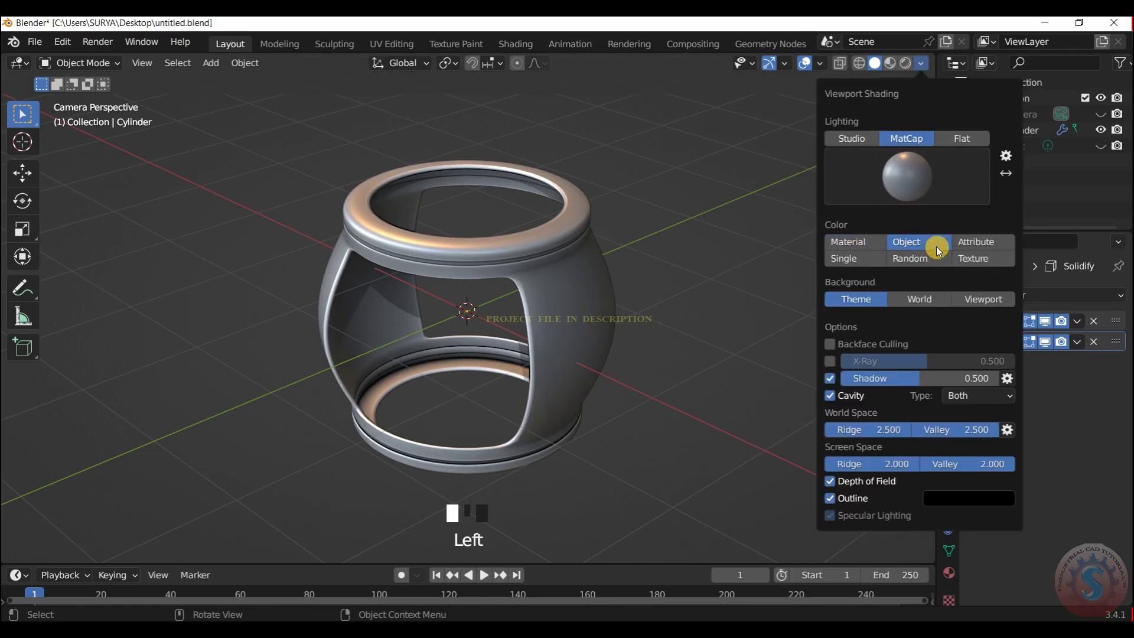
scroll(665, 239, "down", 2)
scroll(661, 246, "up", 2)
Save the file and hide the viewport overlays
key("ctrl+s")
left_click(805, 63)
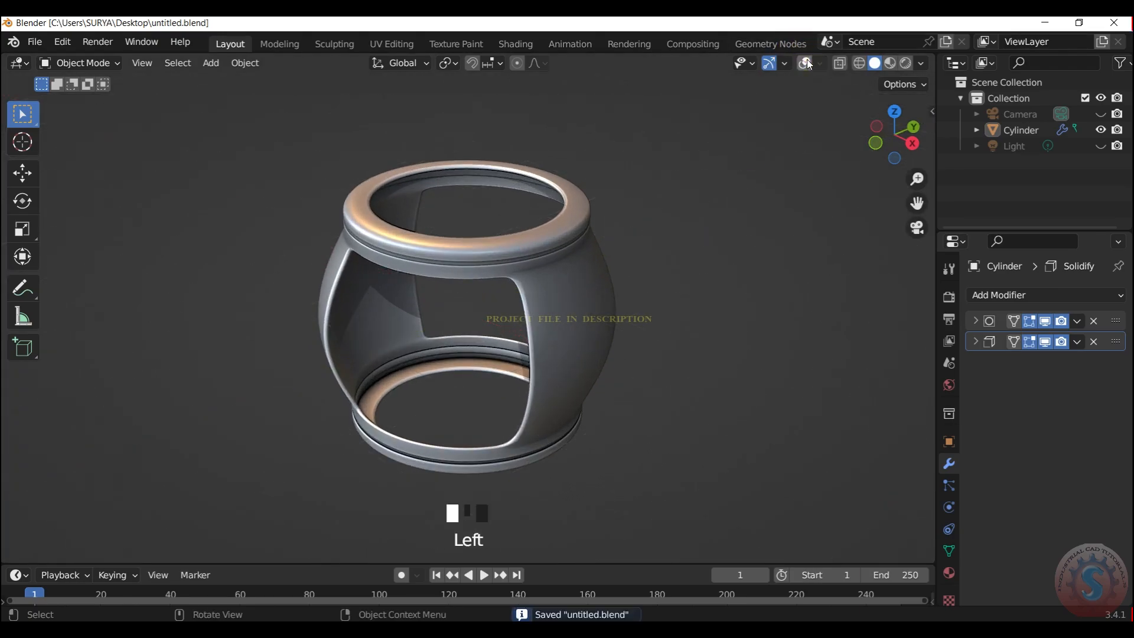